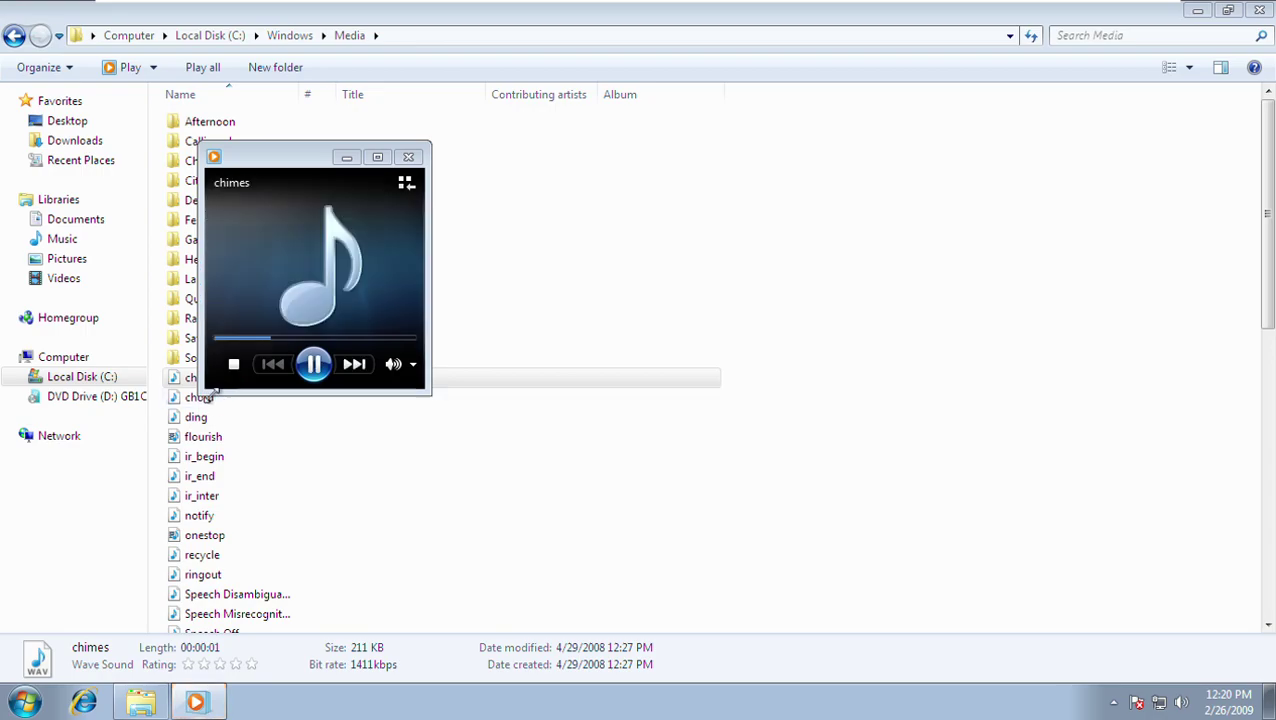
# Play the chord, ding, ir_begin, ir_end and ir_inter sound files in the Media folder, in that order.
pyautogui.doubleClick(190, 399)
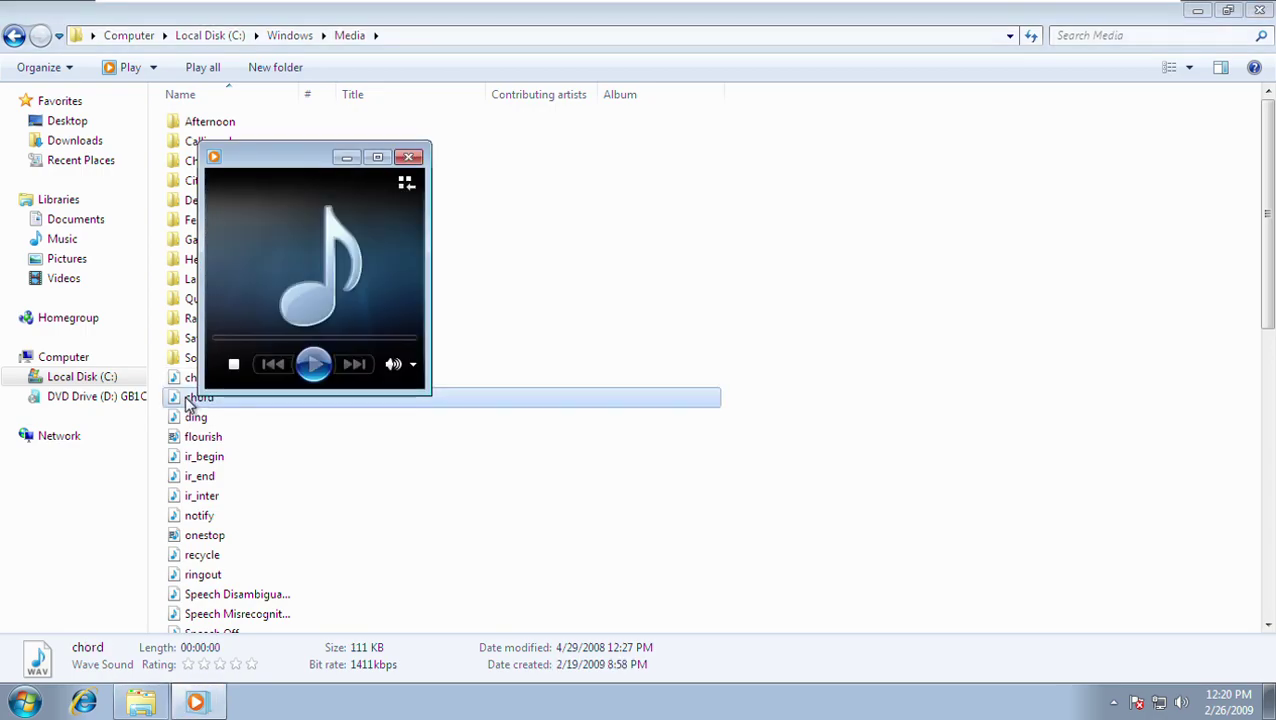
pyautogui.doubleClick(194, 417)
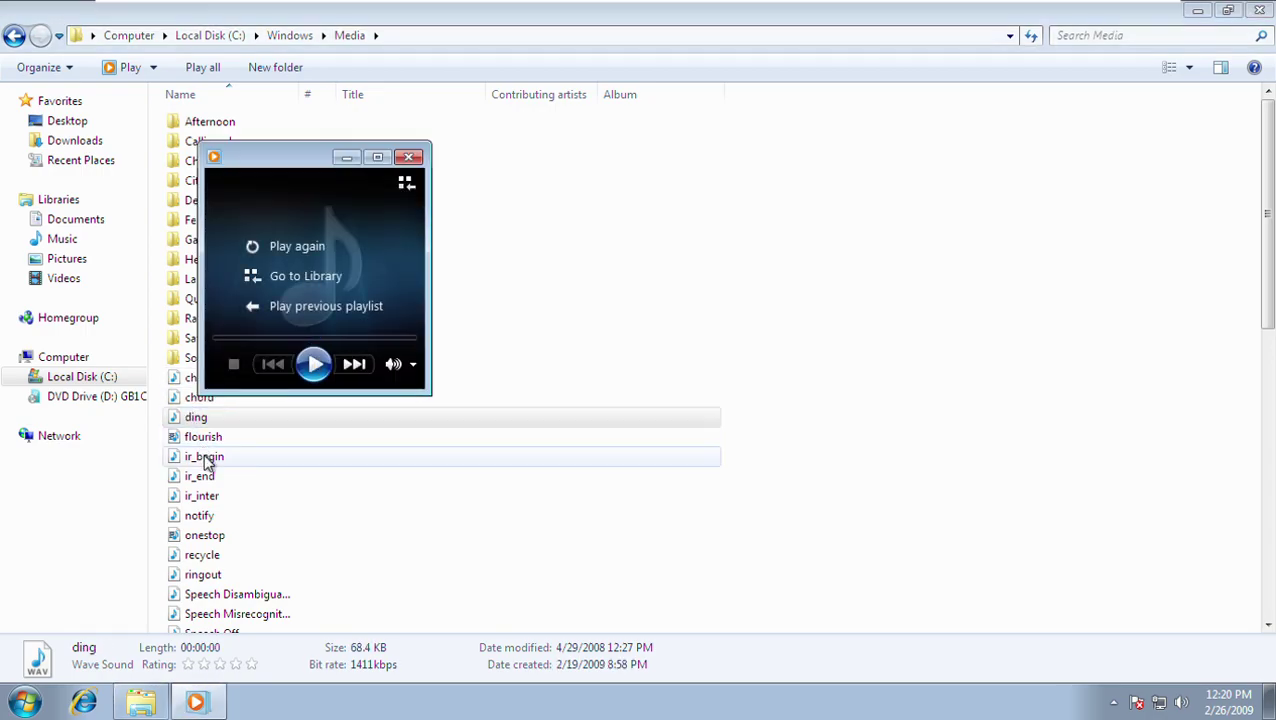
pyautogui.doubleClick(205, 459)
pyautogui.doubleClick(200, 478)
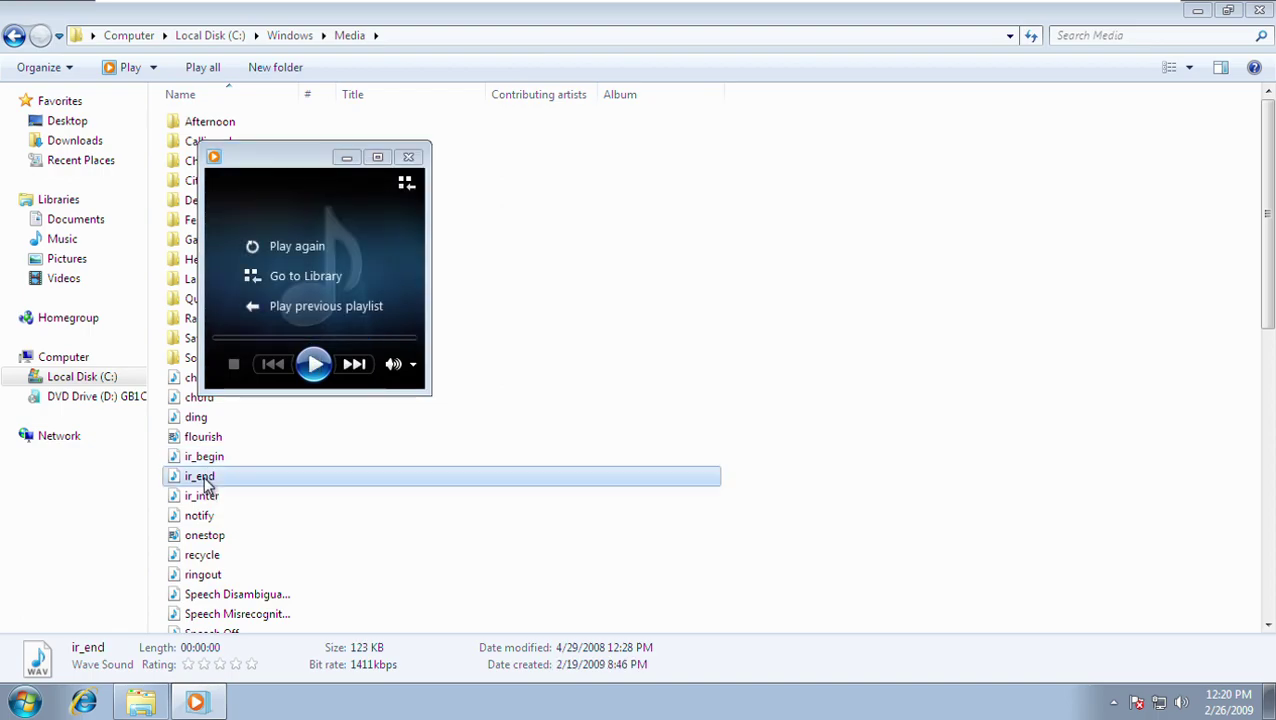
pyautogui.click(205, 499)
pyautogui.doubleClick(205, 500)
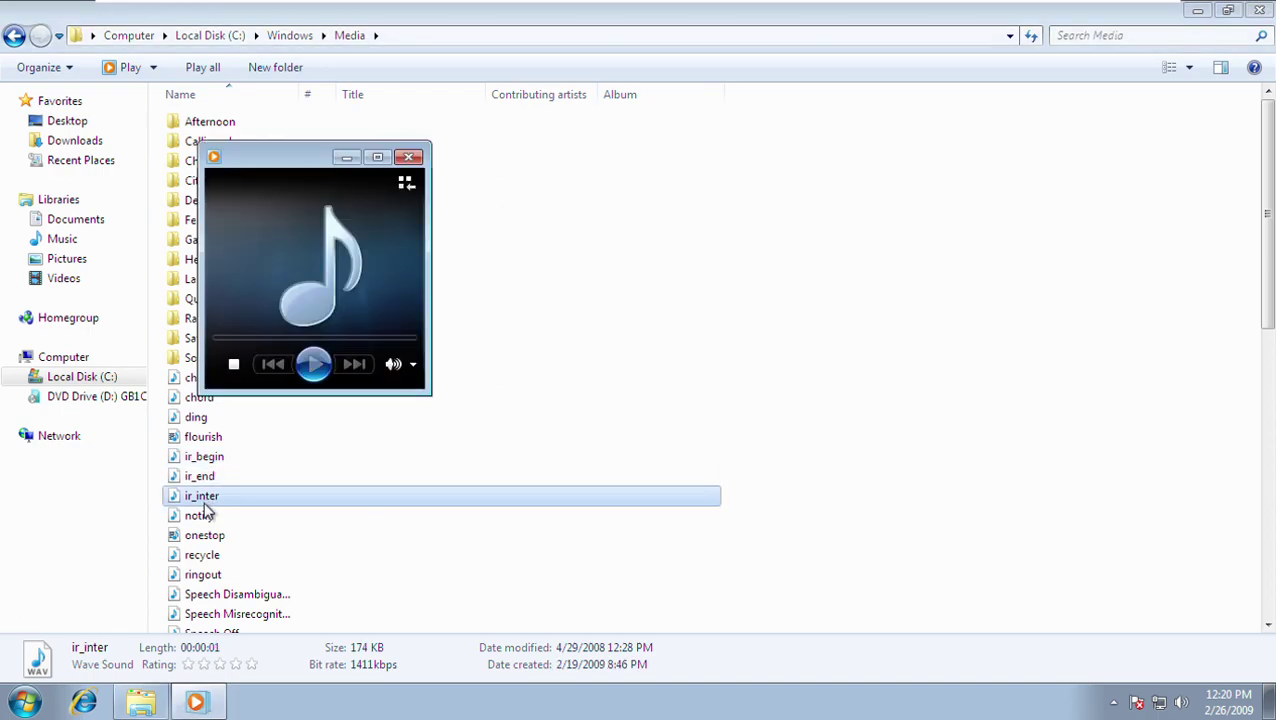
# Play the notify, recycle, ringout, Speech Disambiguation, Speech Misrecognition and Speech Off sounds one after another.
pyautogui.doubleClick(205, 515)
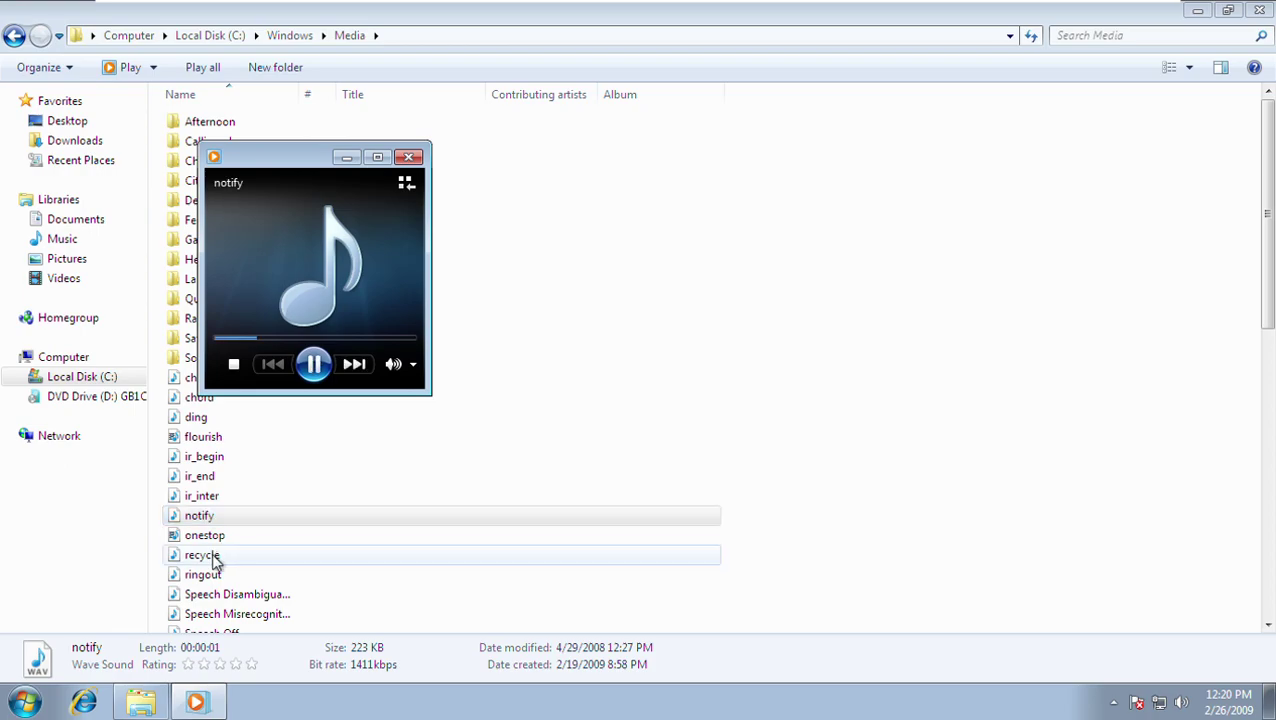
pyautogui.doubleClick(213, 558)
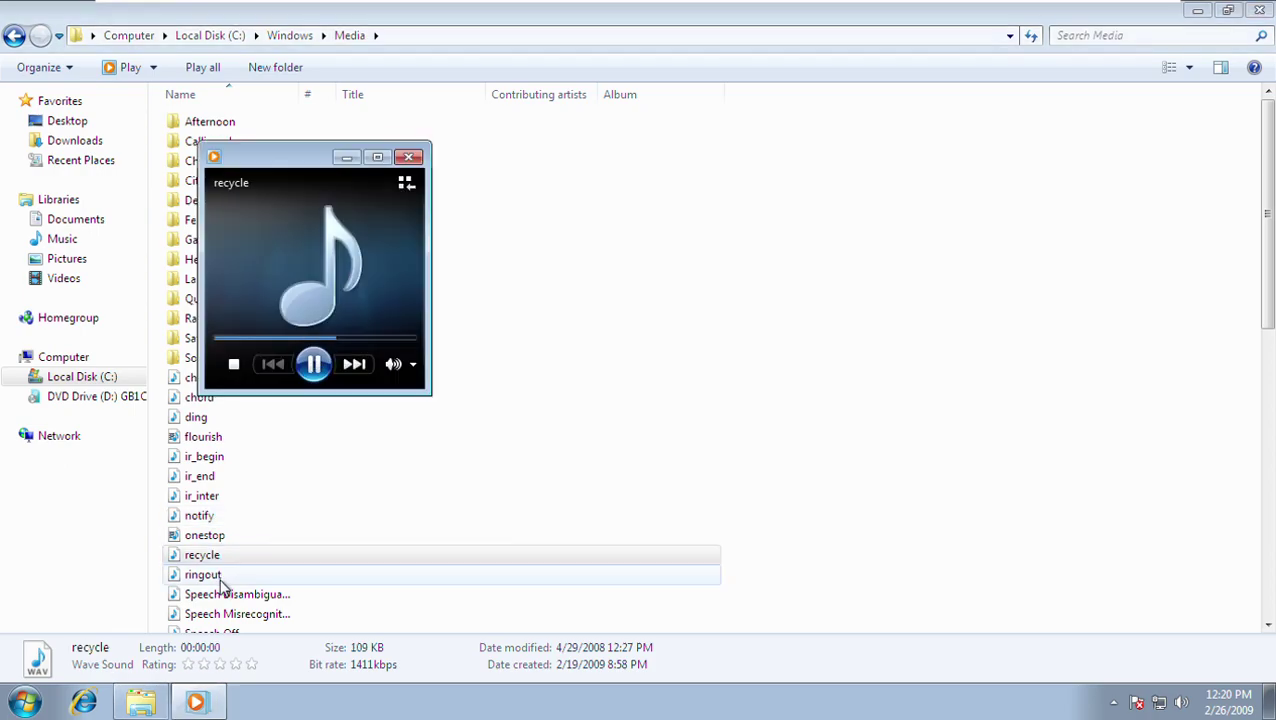
pyautogui.doubleClick(220, 578)
pyautogui.doubleClick(226, 596)
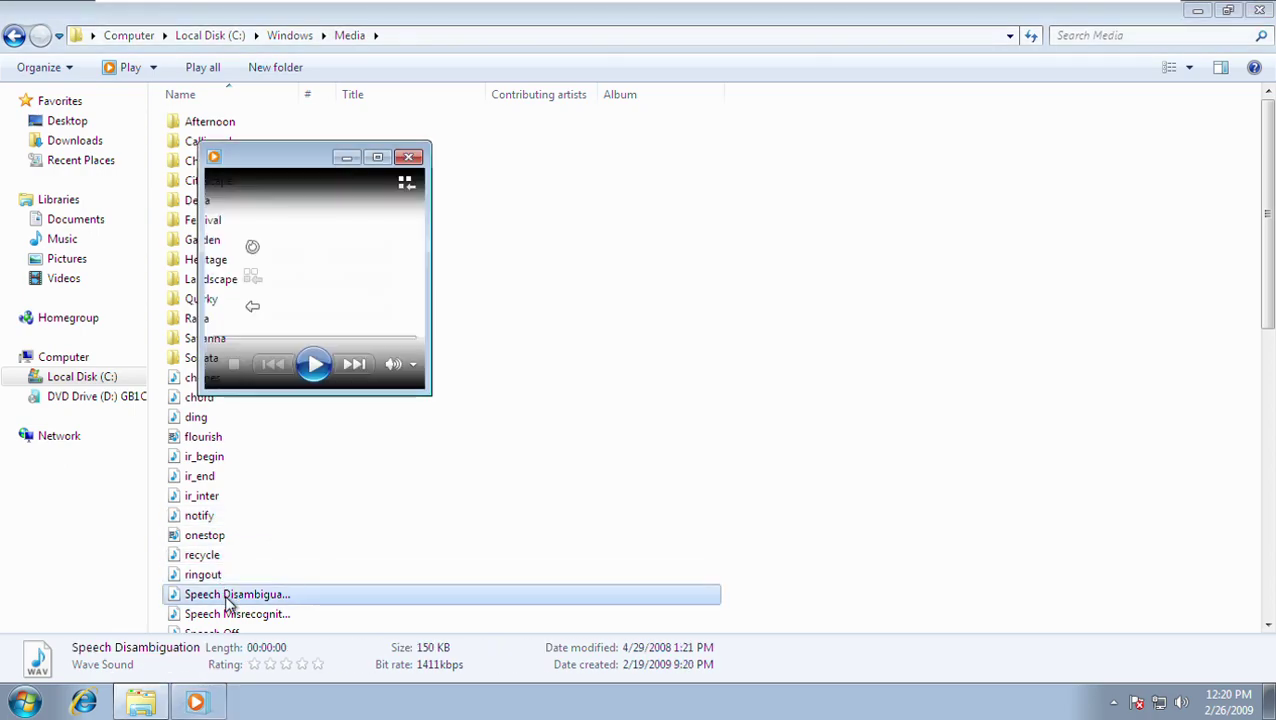
pyautogui.doubleClick(229, 616)
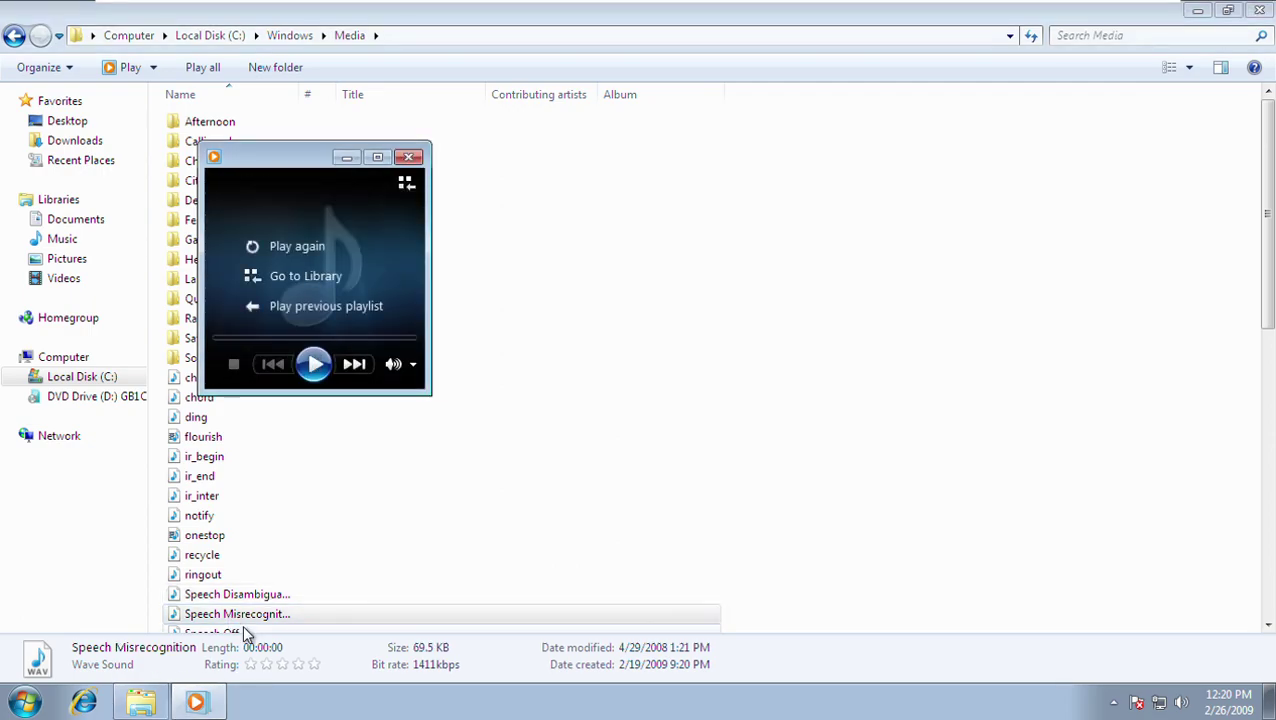
pyautogui.doubleClick(242, 625)
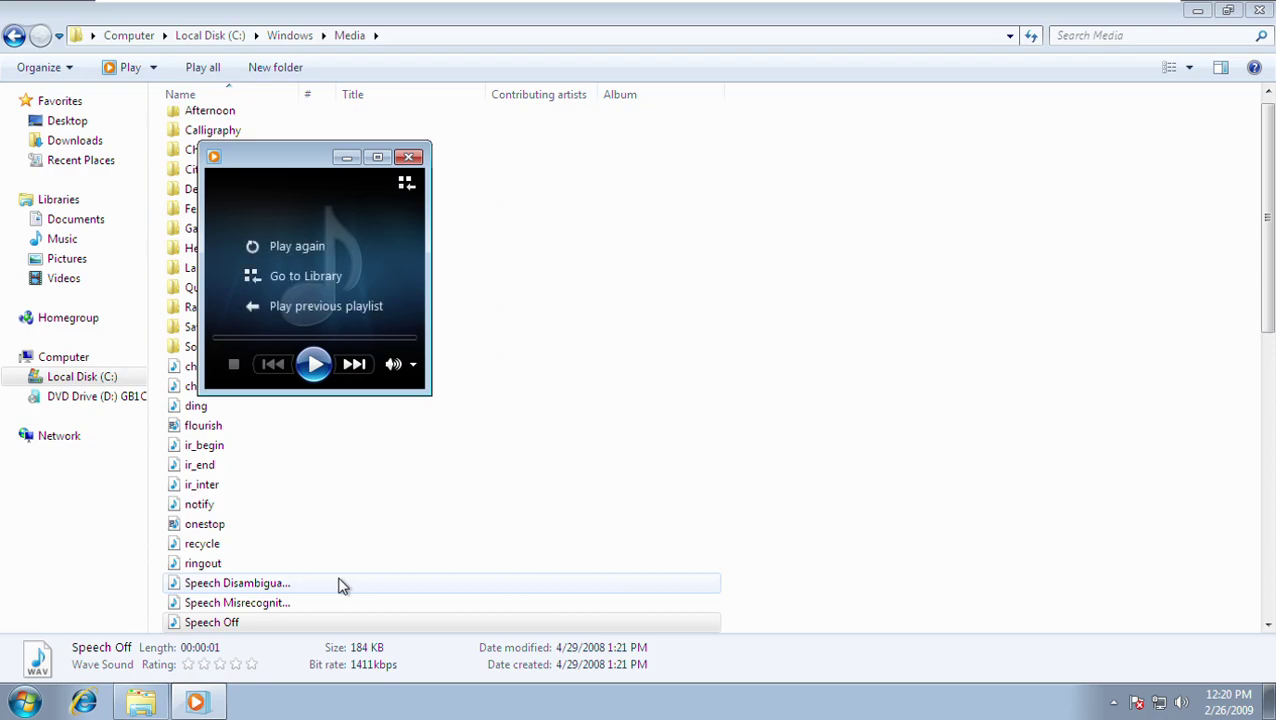
# Play the Speech On, Speech Sleep and tada sound files further down the Media folder.
pyautogui.moveTo(1268, 210); pyautogui.dragTo(1153, 339)
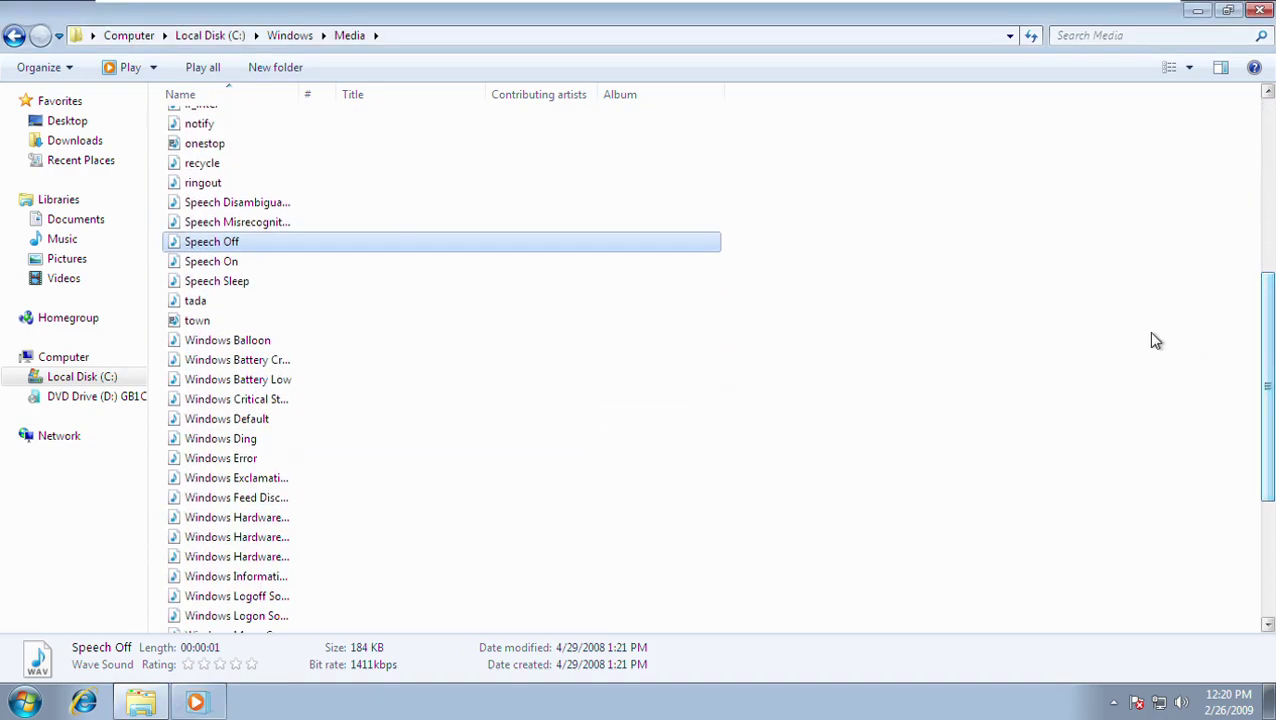
pyautogui.click(178, 262)
pyautogui.doubleClick(178, 262)
pyautogui.click(182, 283)
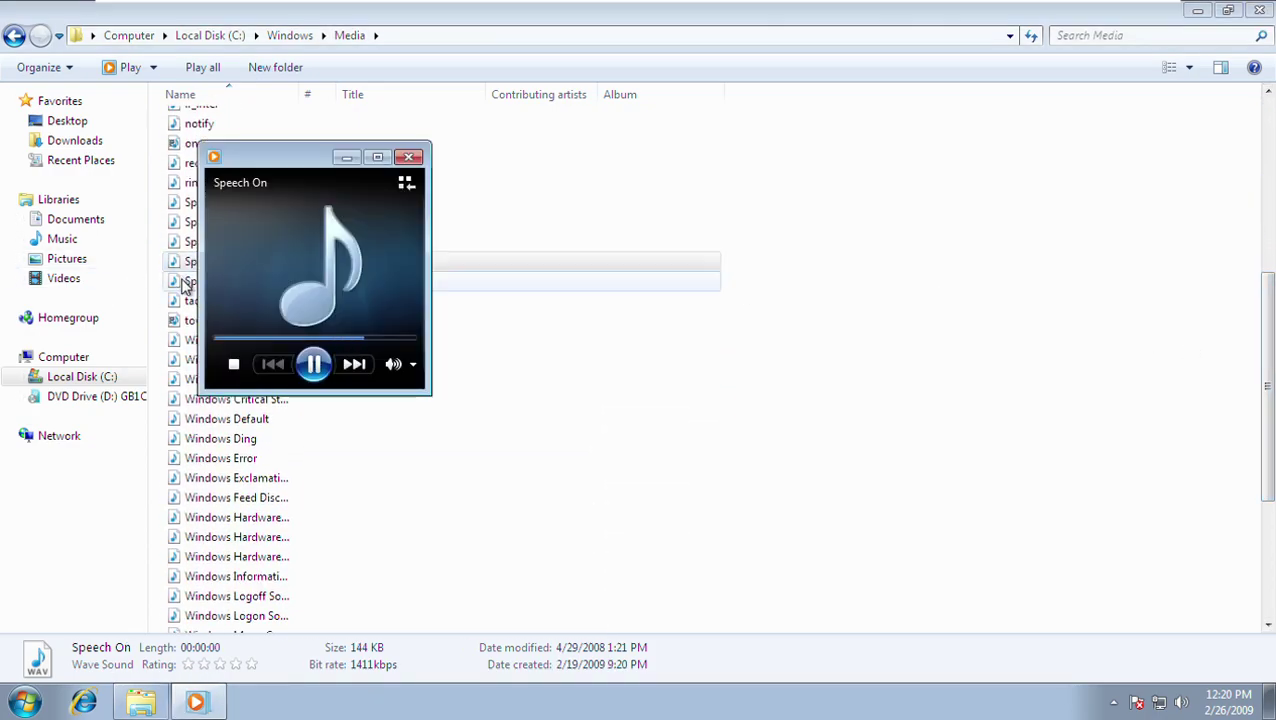
pyautogui.doubleClick(182, 283)
pyautogui.doubleClick(186, 301)
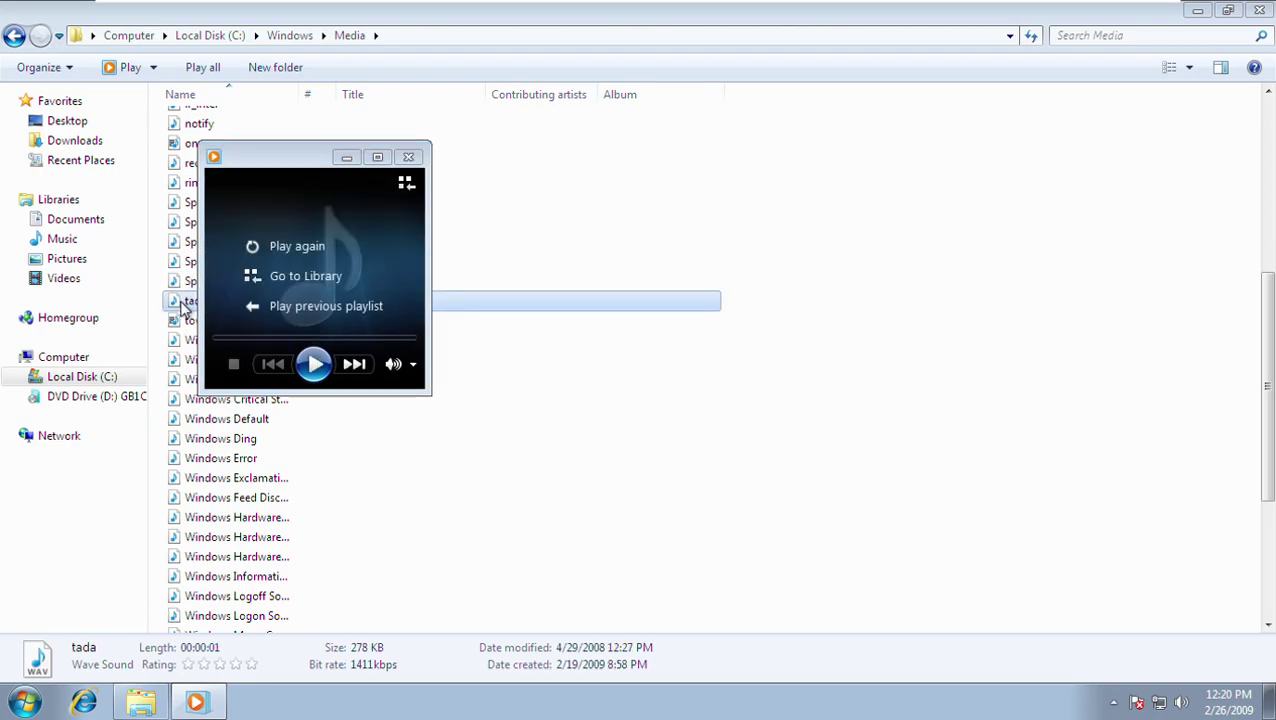
# Play the Windows Balloon, Windows Battery Critical, Windows Battery Low and Windows Critical Stop sounds in order.
pyautogui.click(186, 343)
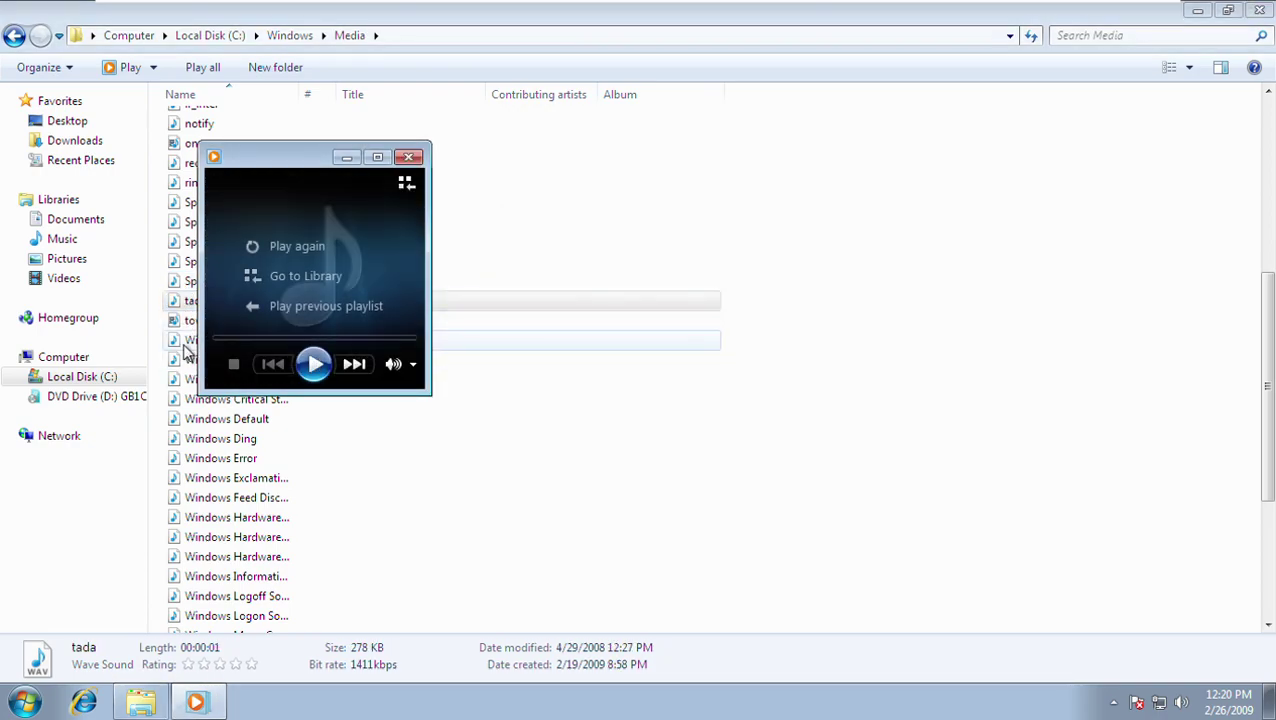
pyautogui.doubleClick(186, 343)
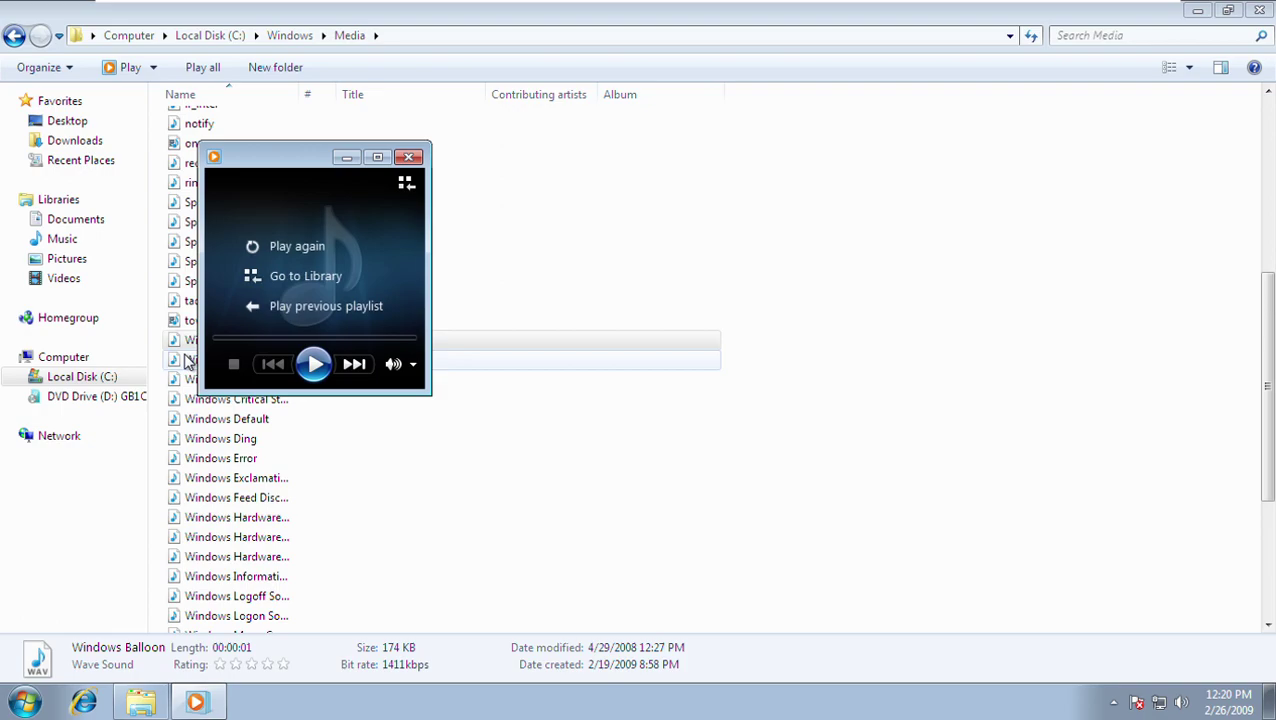
pyautogui.click(186, 362)
pyautogui.doubleClick(186, 366)
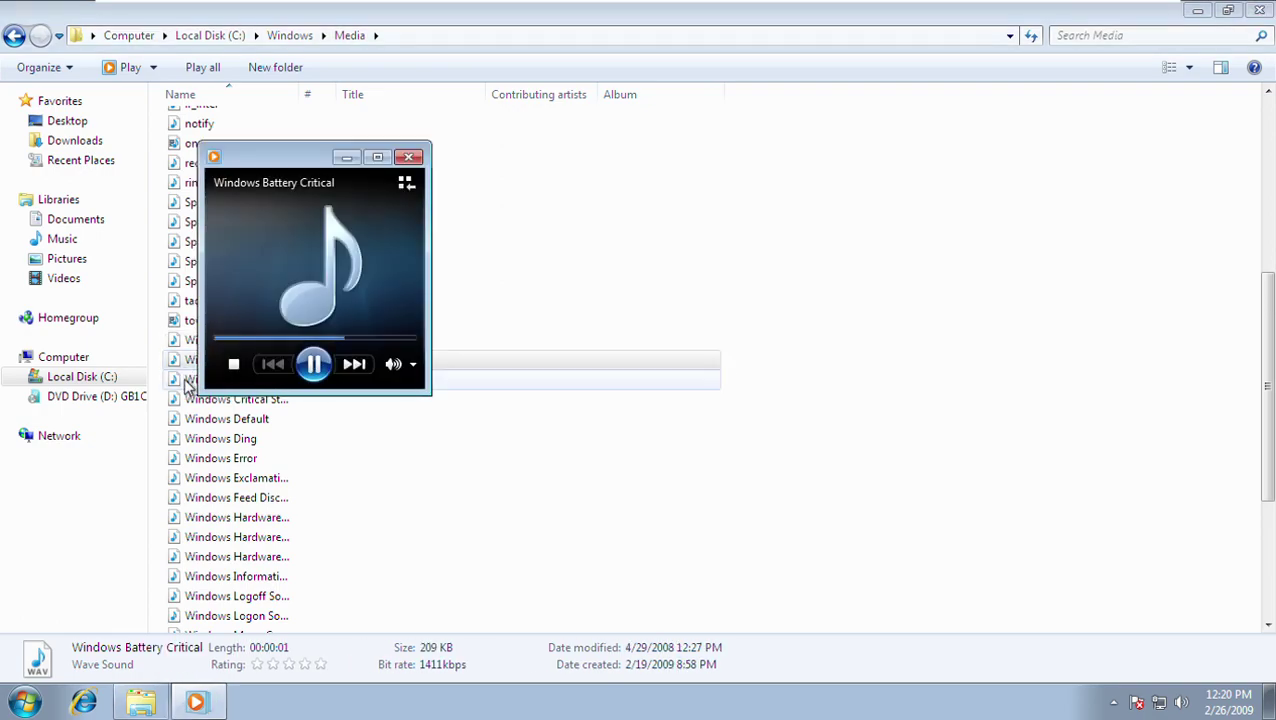
pyautogui.doubleClick(186, 381)
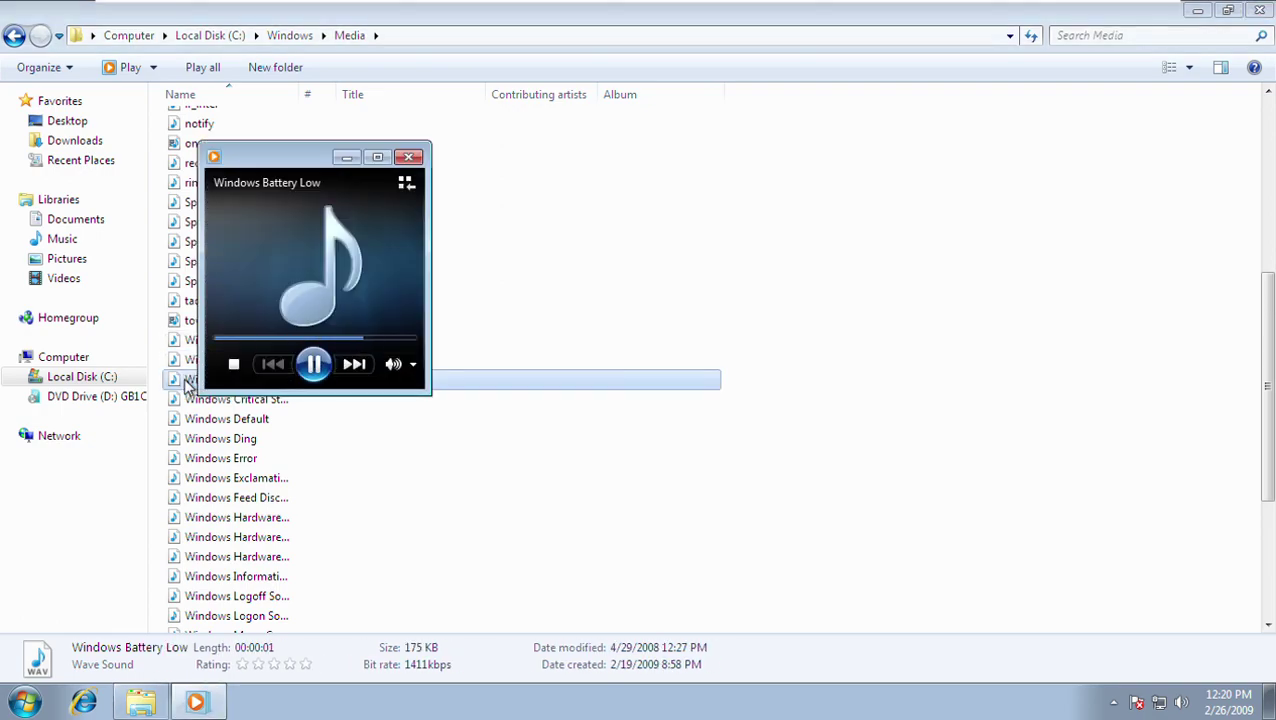
pyautogui.doubleClick(190, 400)
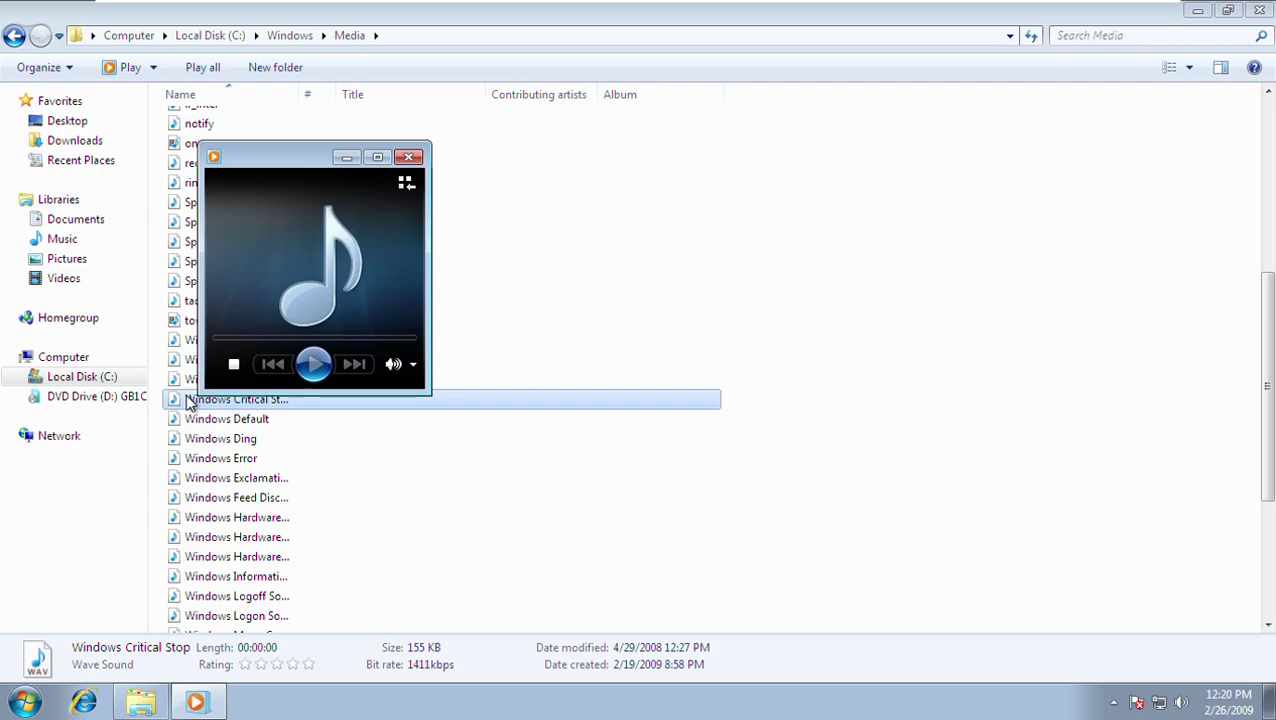
# Replay Windows Balloon, followed by the Windows Default, Windows Ding, Windows Error and Windows Exclamation sounds.
pyautogui.doubleClick(182, 341)
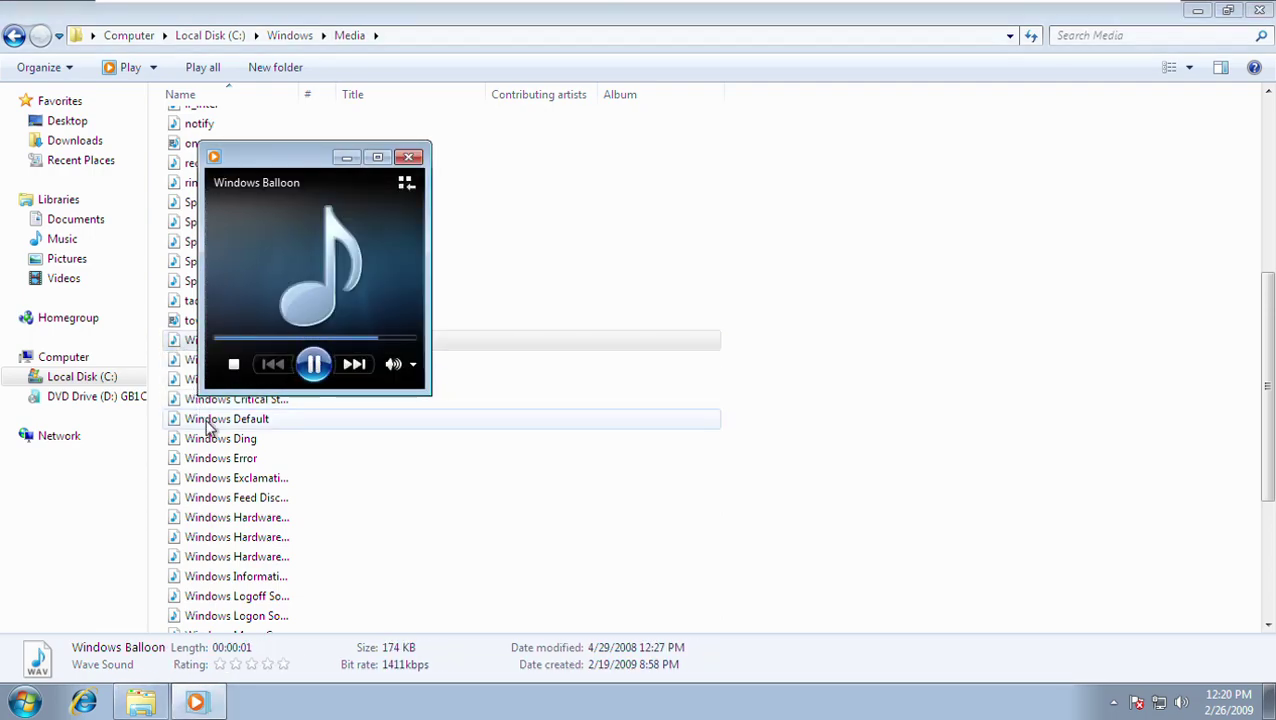
pyautogui.doubleClick(210, 424)
pyautogui.doubleClick(215, 440)
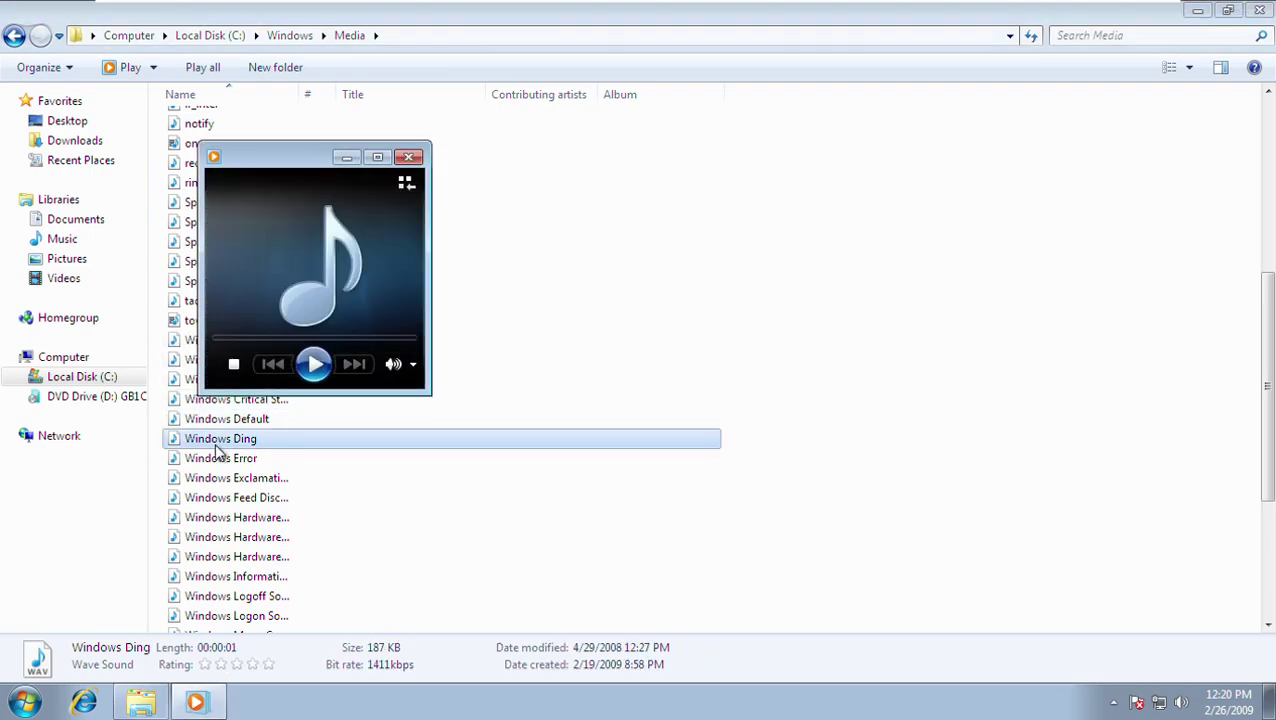
pyautogui.doubleClick(220, 460)
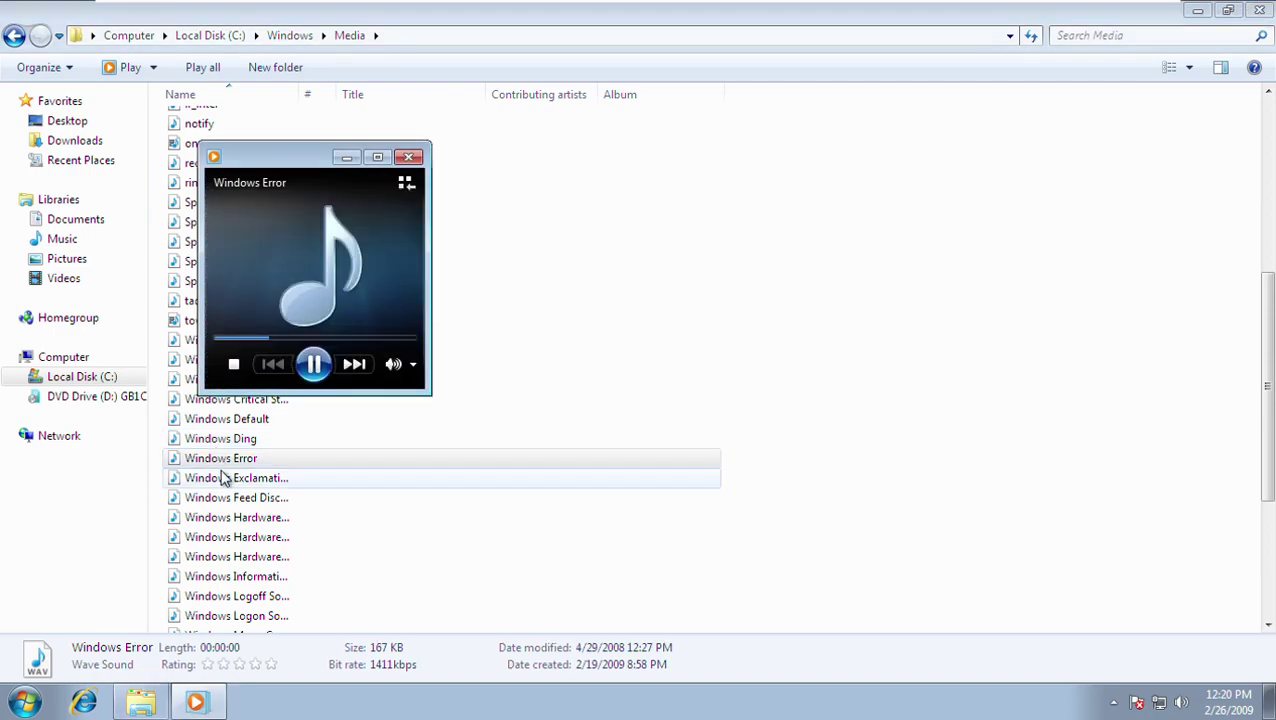
pyautogui.click(225, 480)
pyautogui.doubleClick(225, 482)
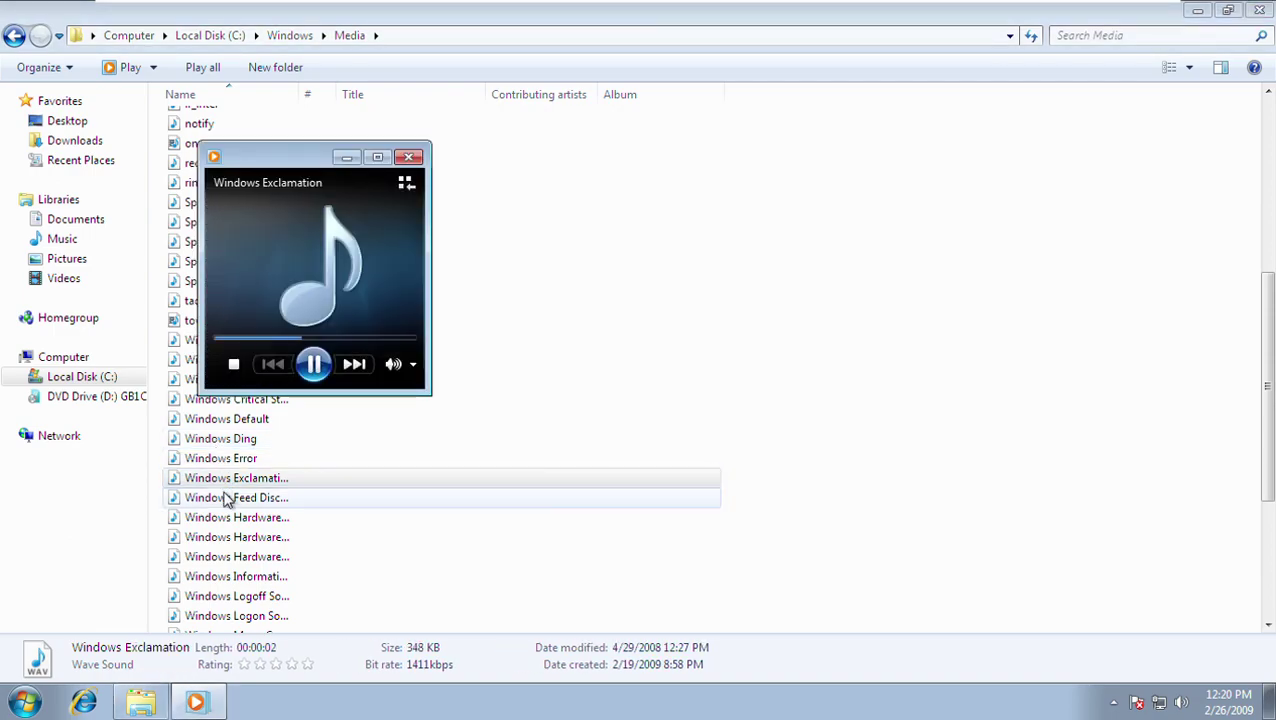
# Play Windows Feed Discovered and the three Windows Hardware sounds, ending with Windows Hardware Remove.
pyautogui.doubleClick(227, 498)
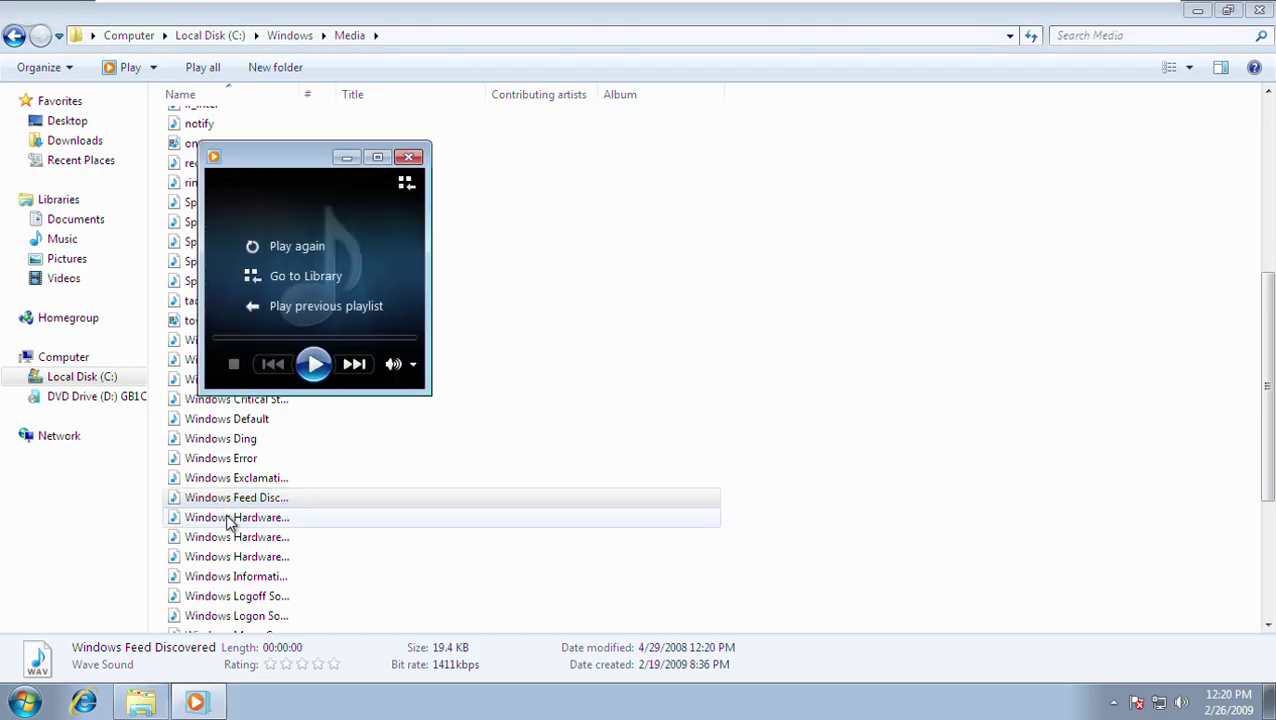
pyautogui.doubleClick(228, 518)
pyautogui.doubleClick(228, 537)
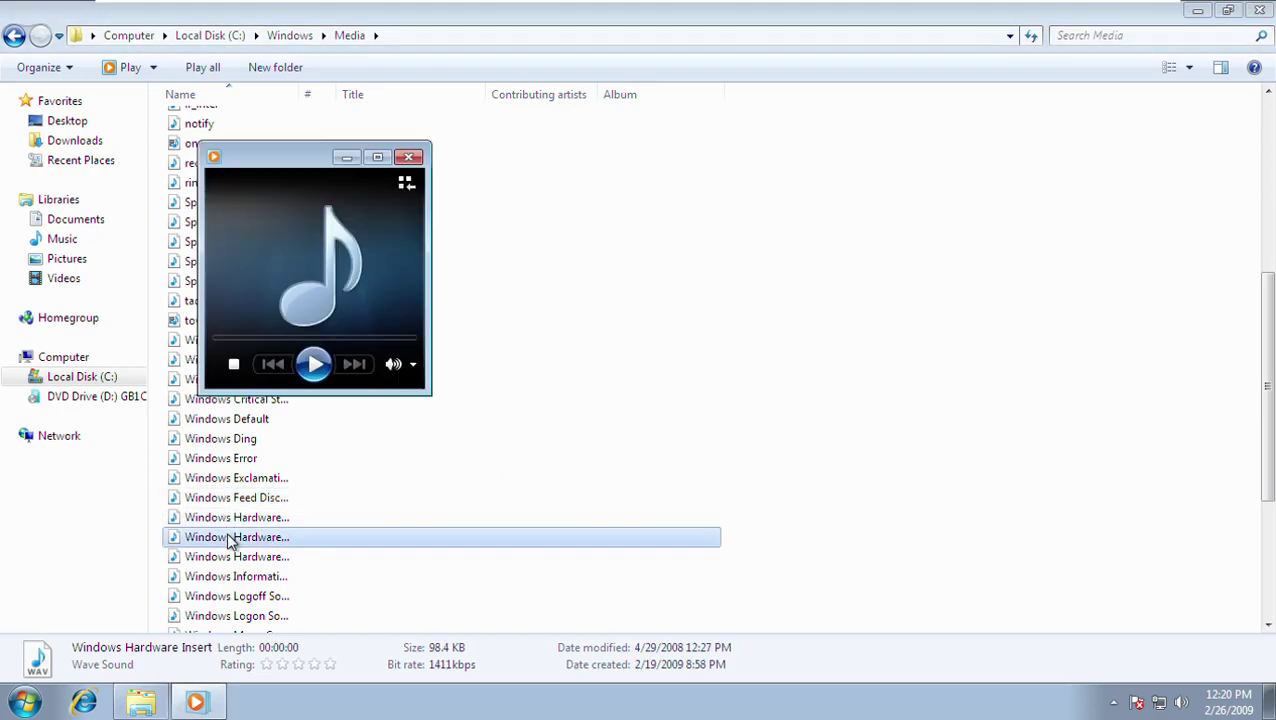
pyautogui.doubleClick(236, 564)
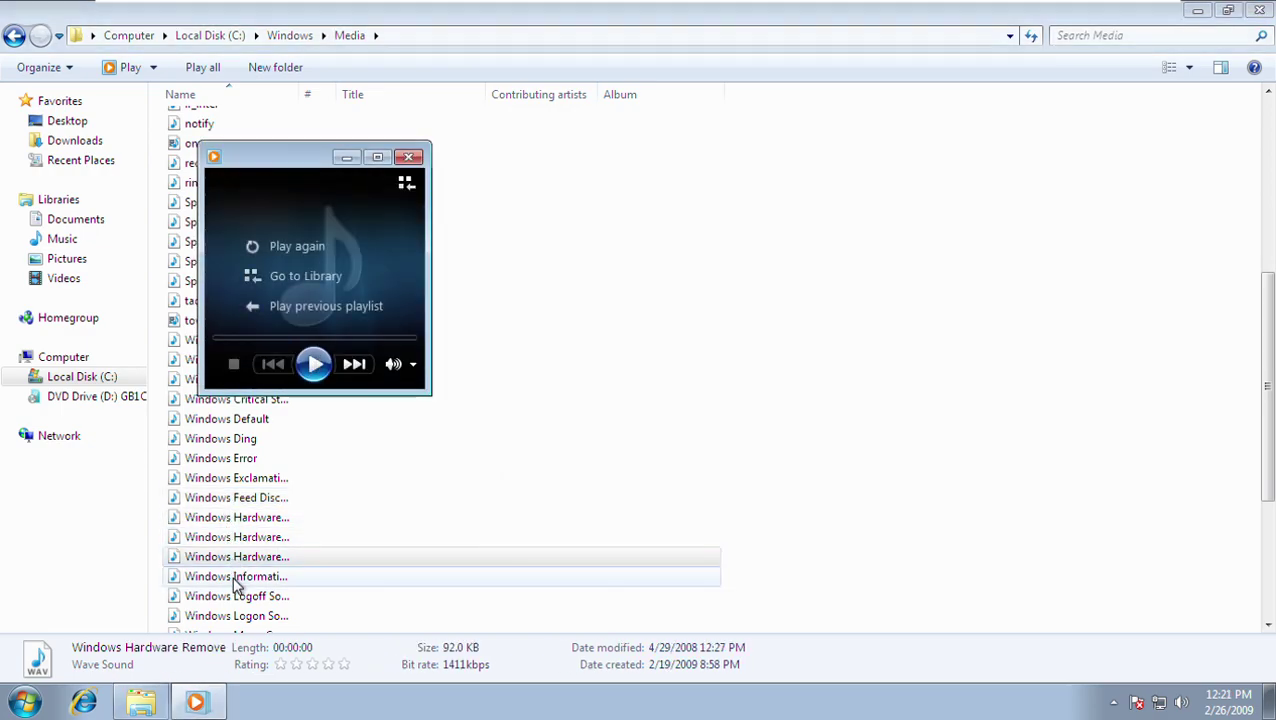
# Play the Windows Information, Windows Logoff Sound, Windows Logon Sound and Windows Menu Command files in order.
pyautogui.doubleClick(236, 580)
pyautogui.doubleClick(240, 596)
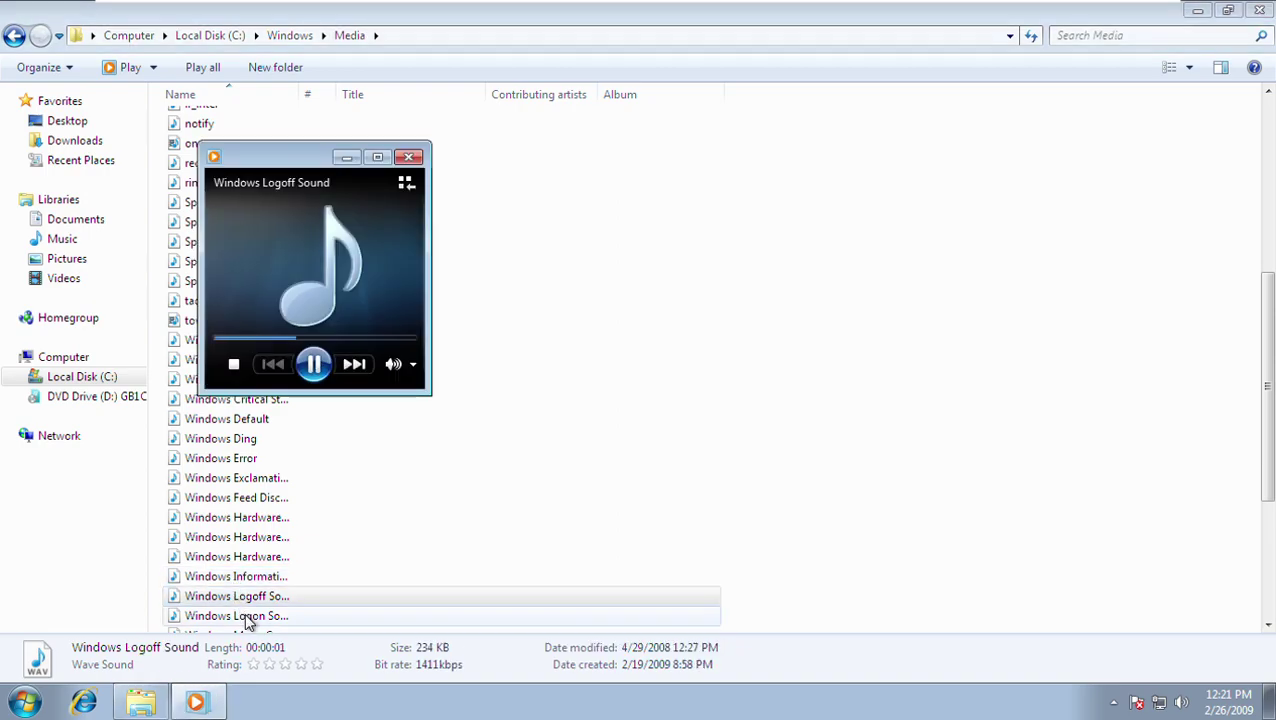
pyautogui.doubleClick(248, 617)
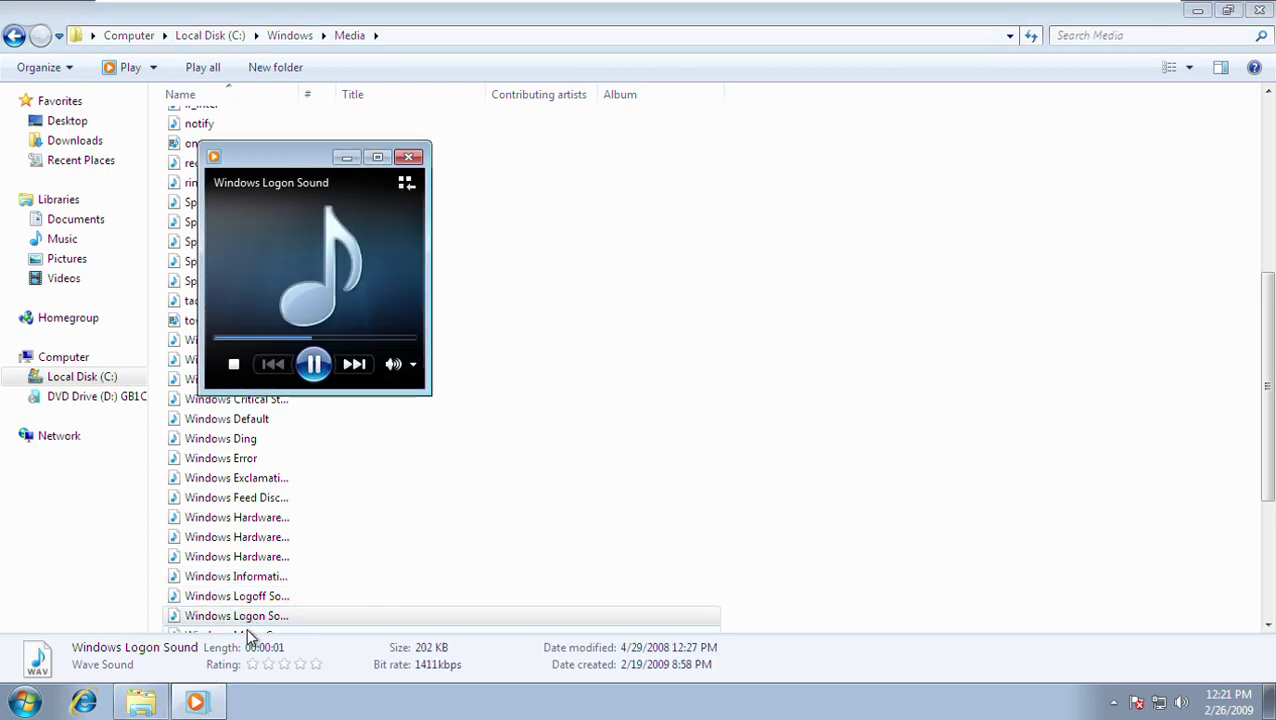
pyautogui.doubleClick(248, 634)
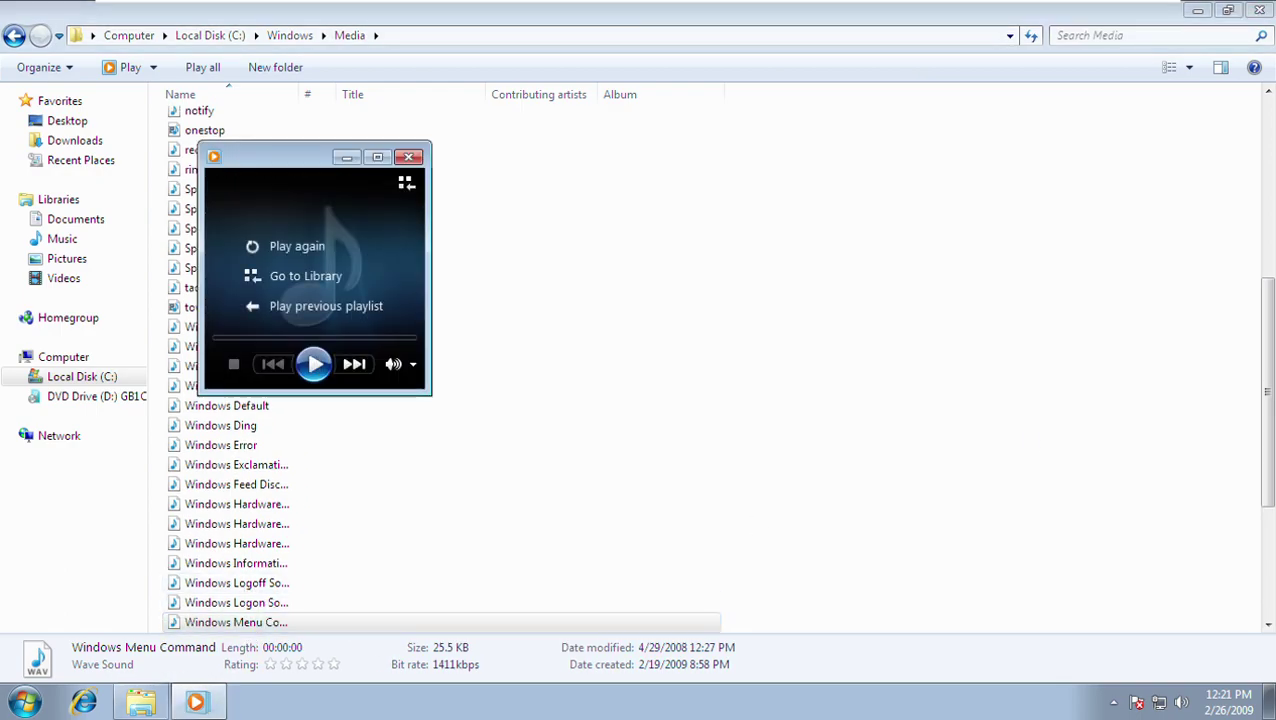
# Play the Windows Minimize, Windows Navigation Start and Windows Notify sounds one after another.
pyautogui.click(1030, 440)
pyautogui.scroll(-4, 1030, 440)
pyautogui.doubleClick(288, 408)
pyautogui.doubleClick(290, 426)
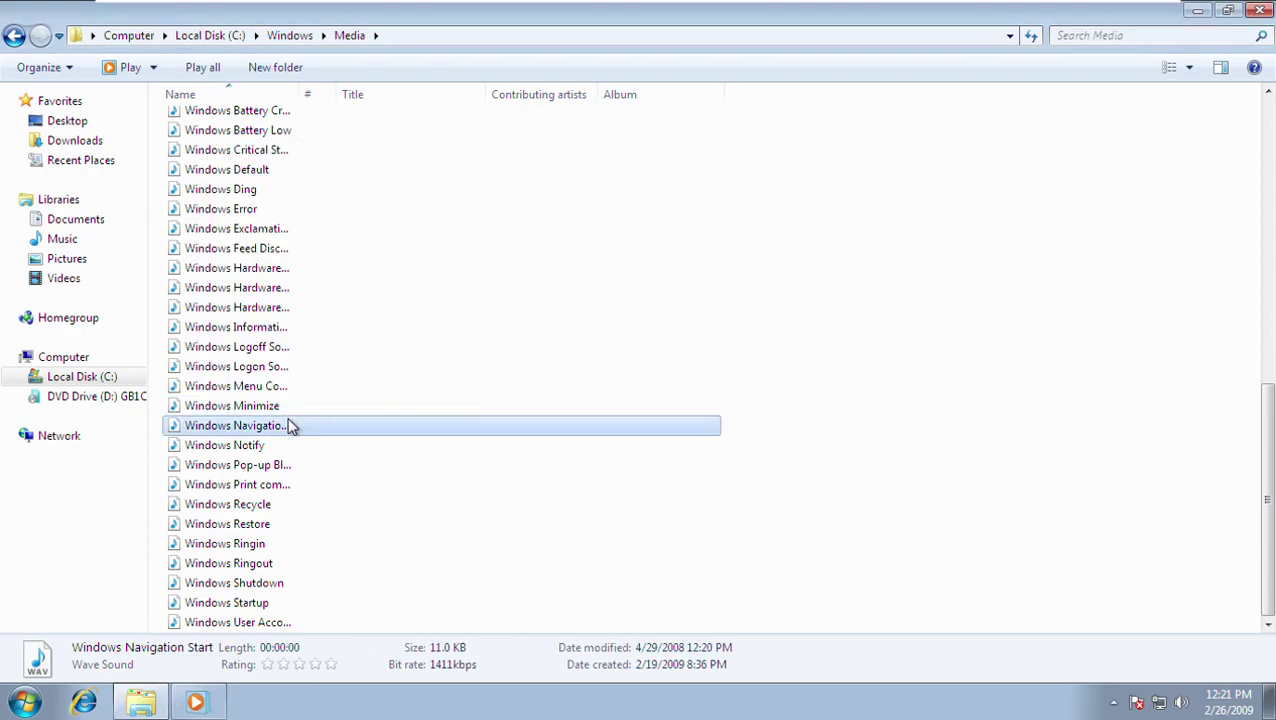
pyautogui.doubleClick(291, 446)
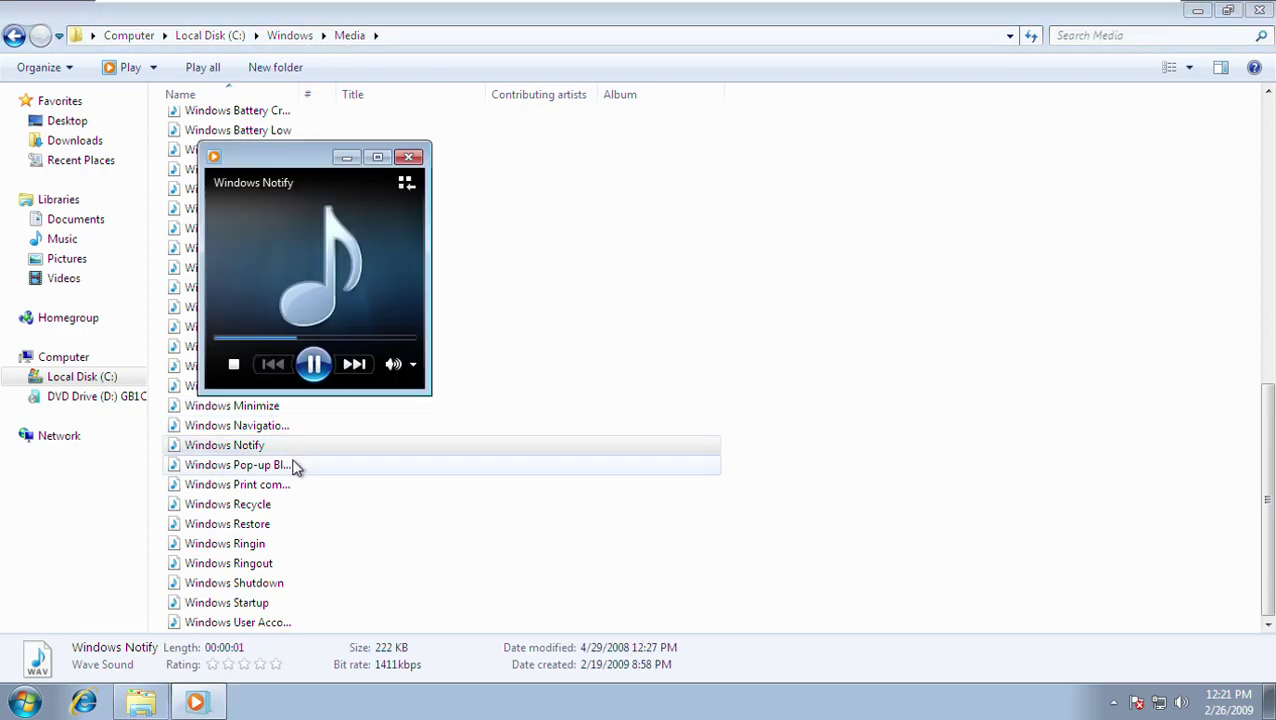
# Play the Windows Pop-up, Windows Print complete, Windows Recycle and Windows Restore sounds in order.
pyautogui.doubleClick(297, 467)
pyautogui.doubleClick(298, 487)
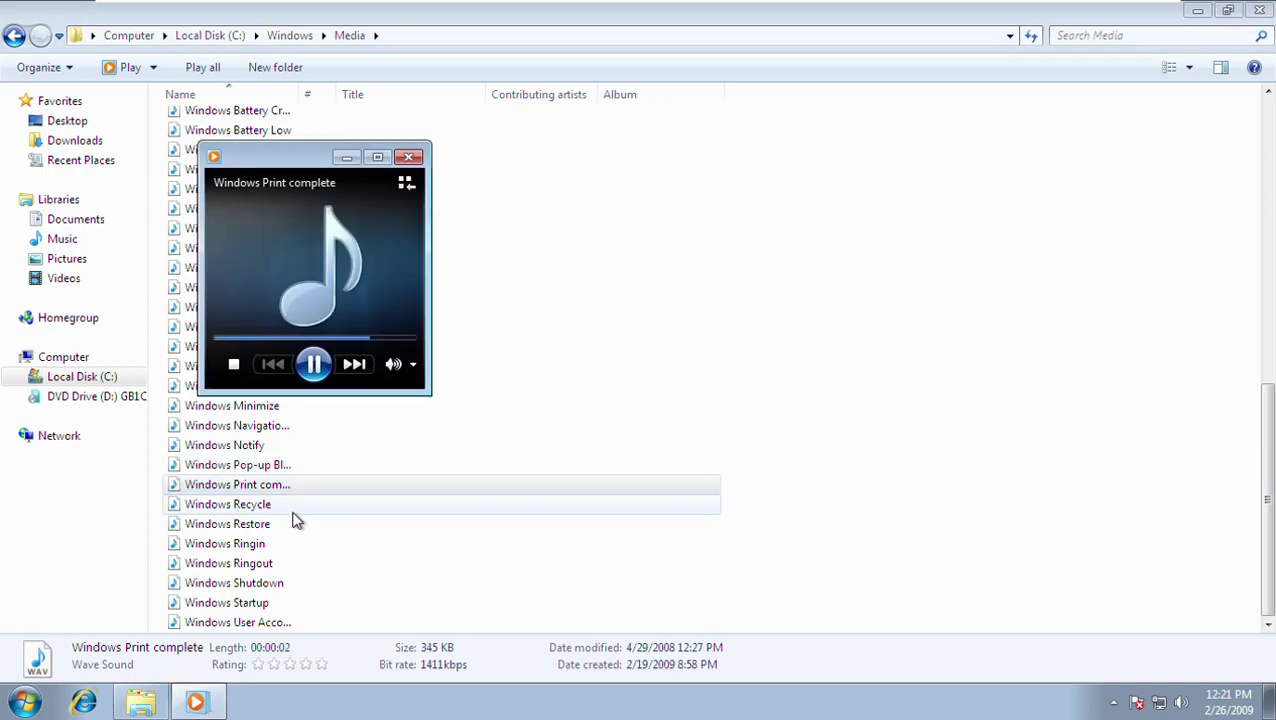
pyautogui.doubleClick(292, 512)
pyautogui.doubleClick(291, 530)
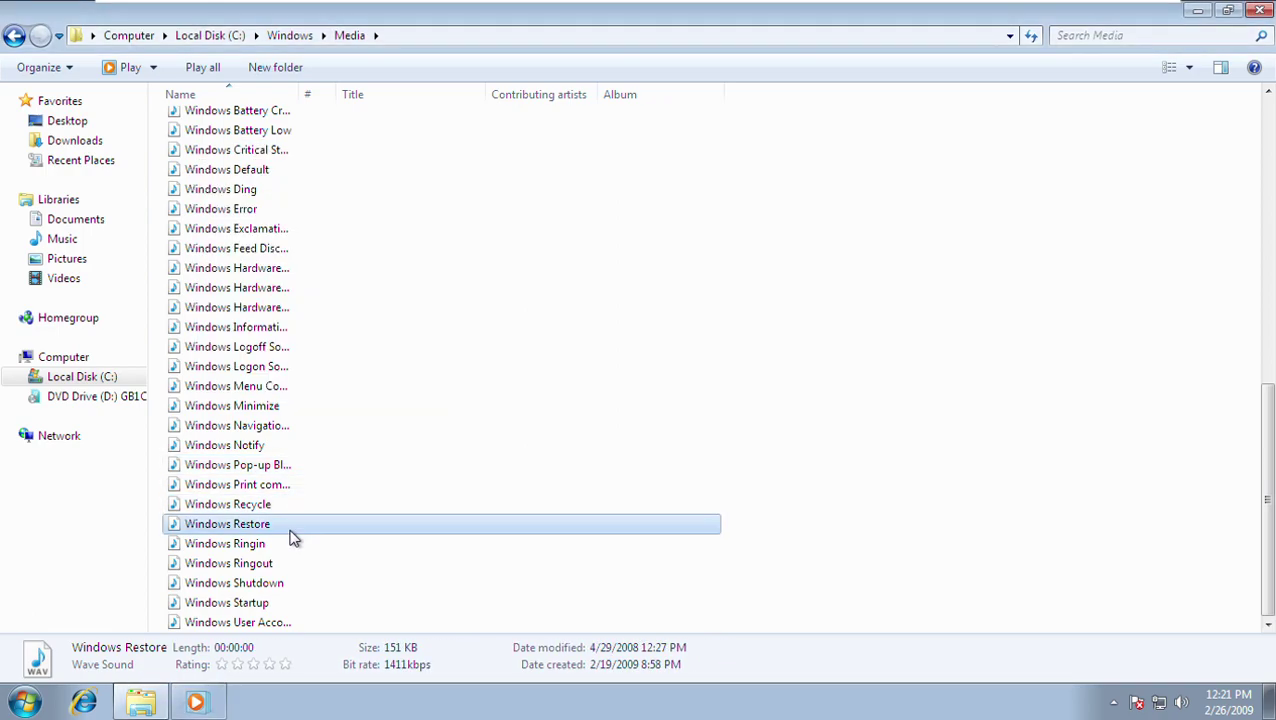
# Play the Windows Ringin, Windows Ringout, Windows Shutdown, Windows Startup and Windows User Account Control sounds in order.
pyautogui.doubleClick(284, 547)
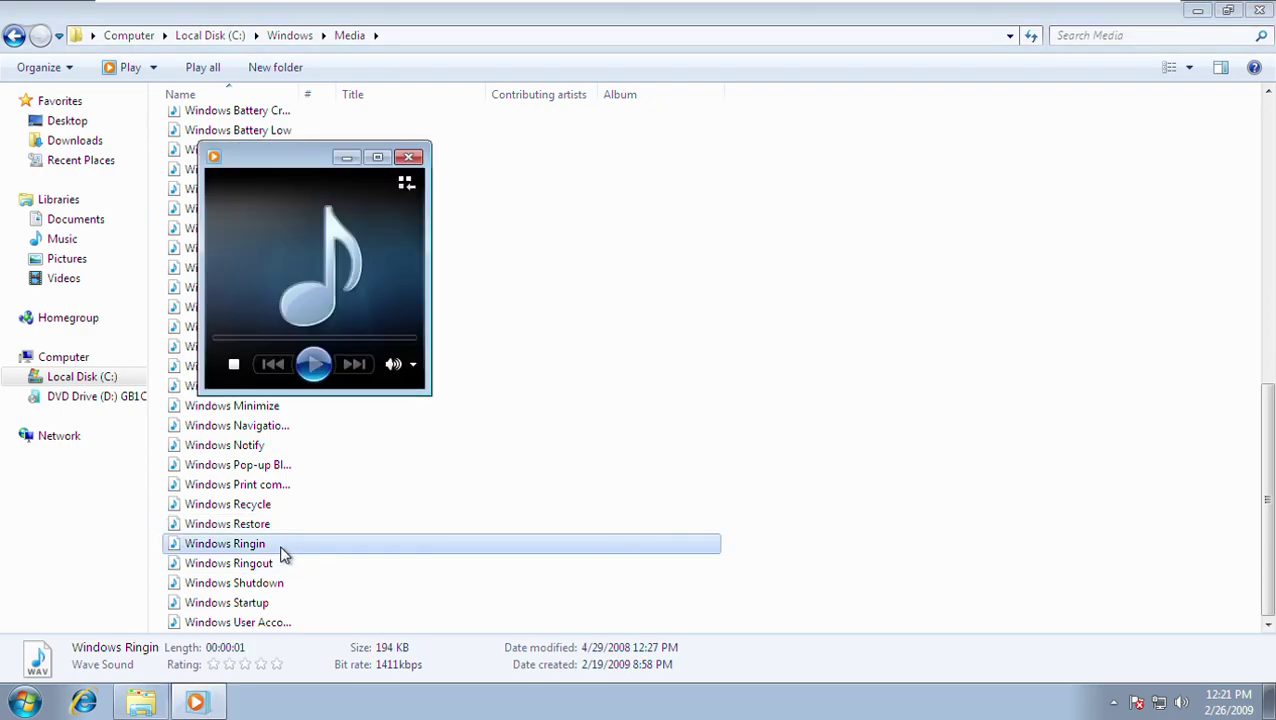
pyautogui.doubleClick(283, 566)
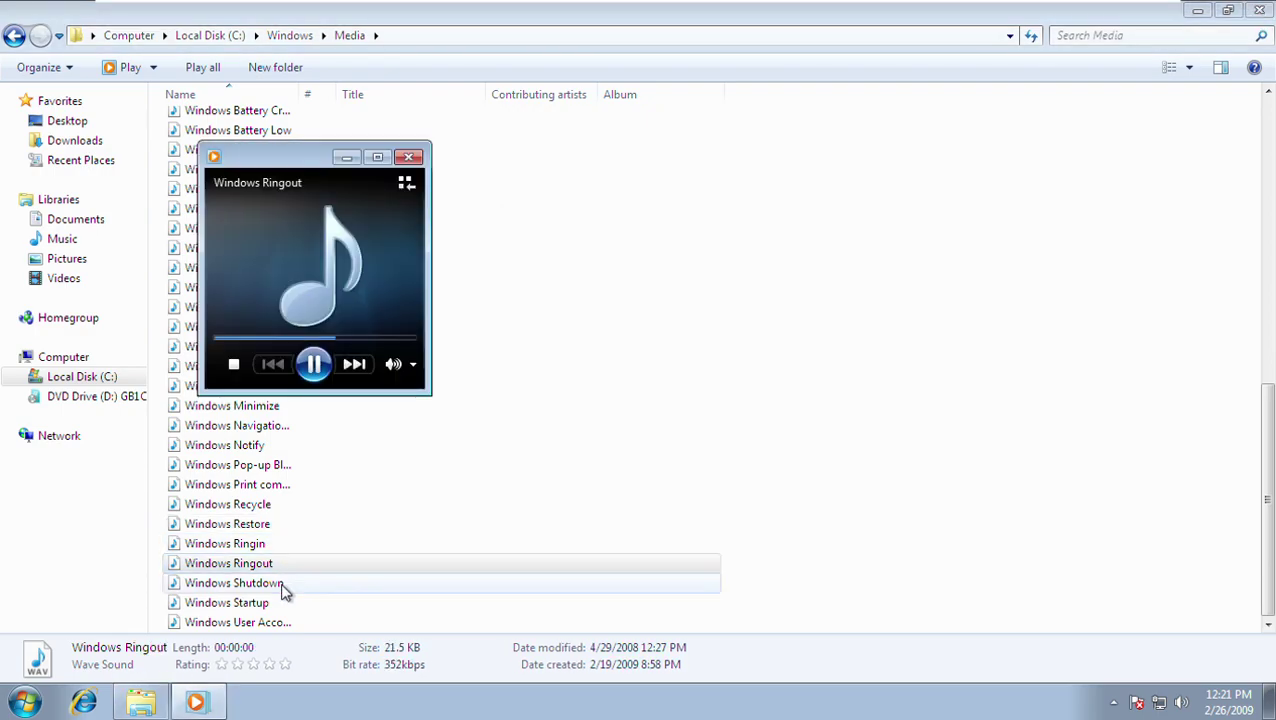
pyautogui.doubleClick(284, 586)
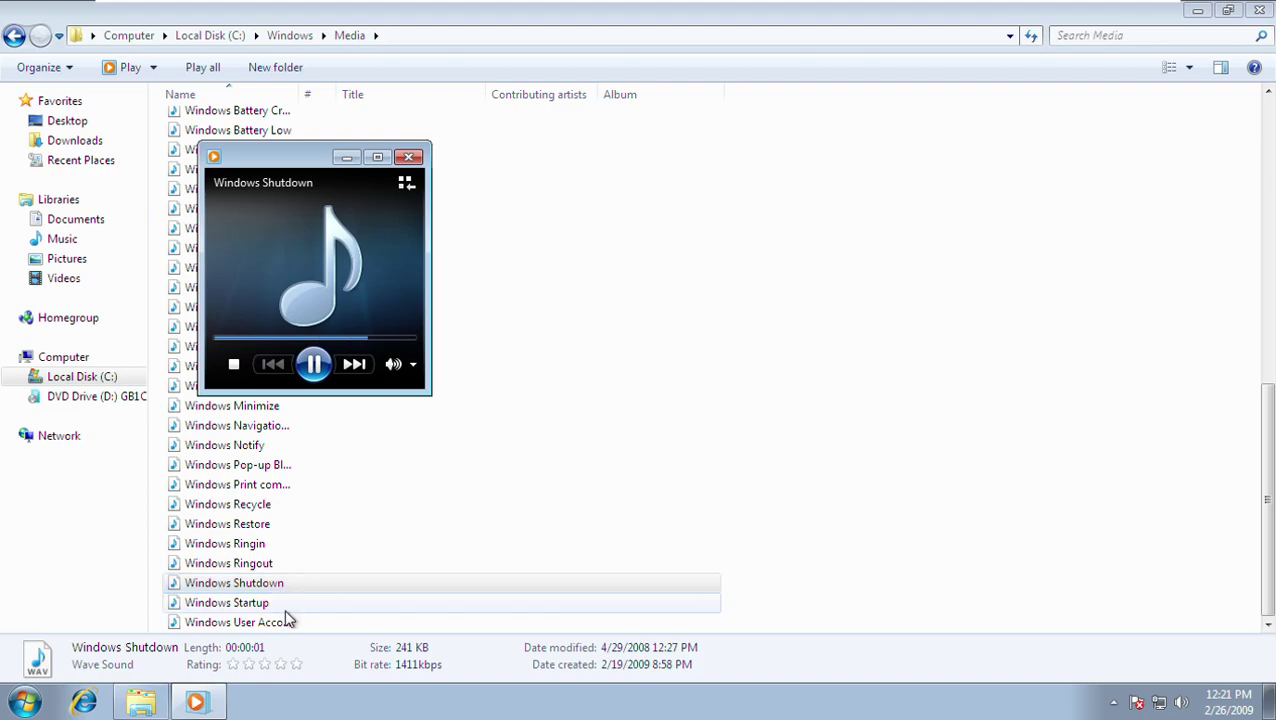
pyautogui.doubleClick(285, 606)
pyautogui.doubleClick(286, 621)
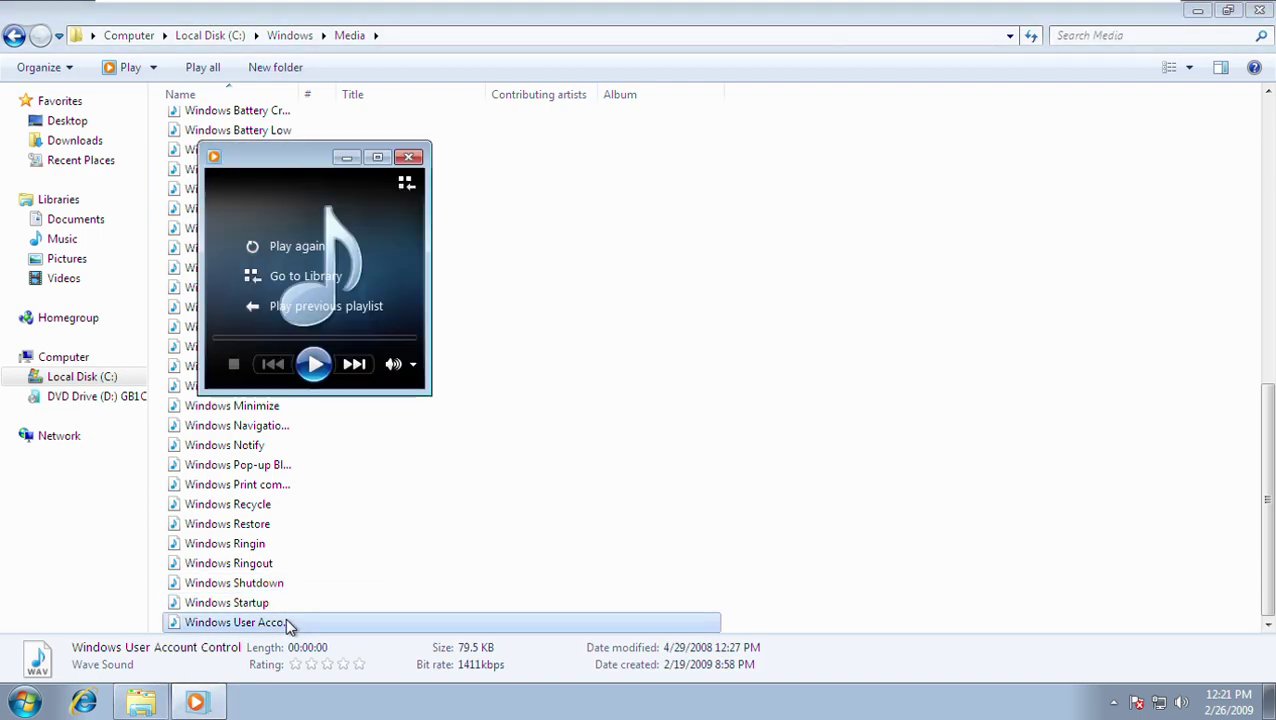
# Show the desktop and open the Snipping Tool from the Accessories programs.
pyautogui.press('super+d')
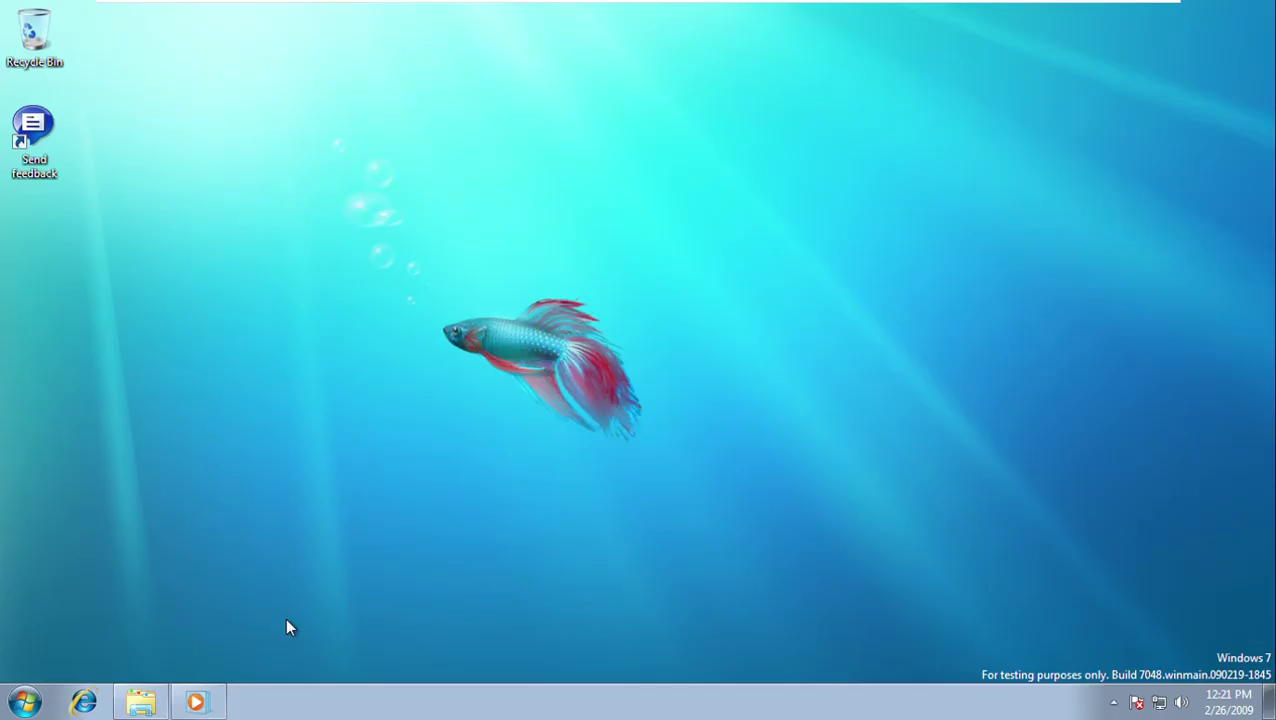
pyautogui.press('super')
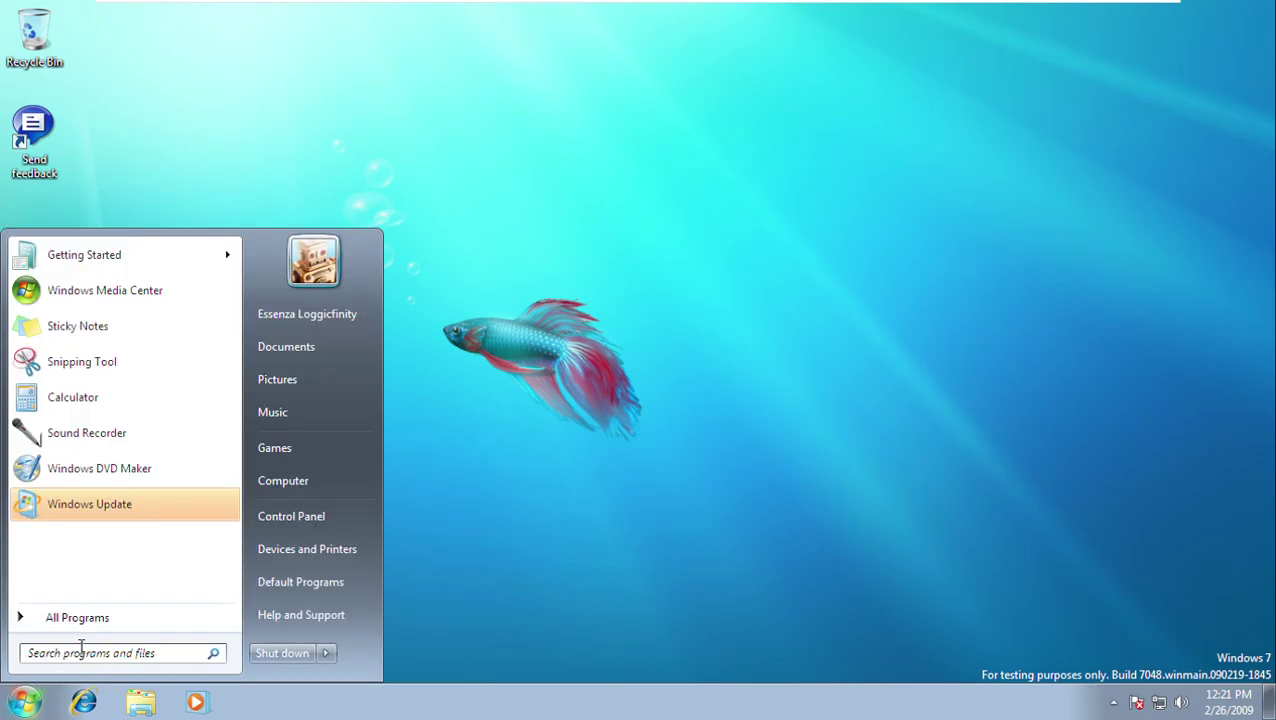
pyautogui.click(105, 617)
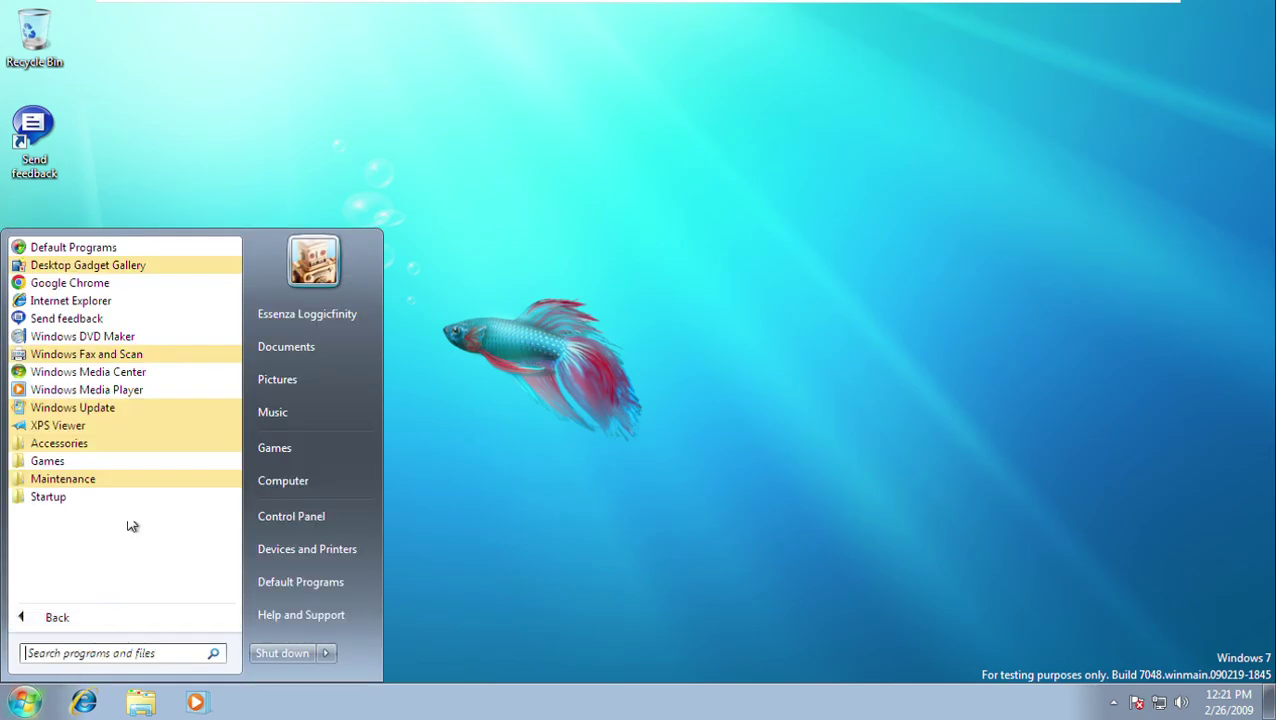
pyautogui.click(135, 445)
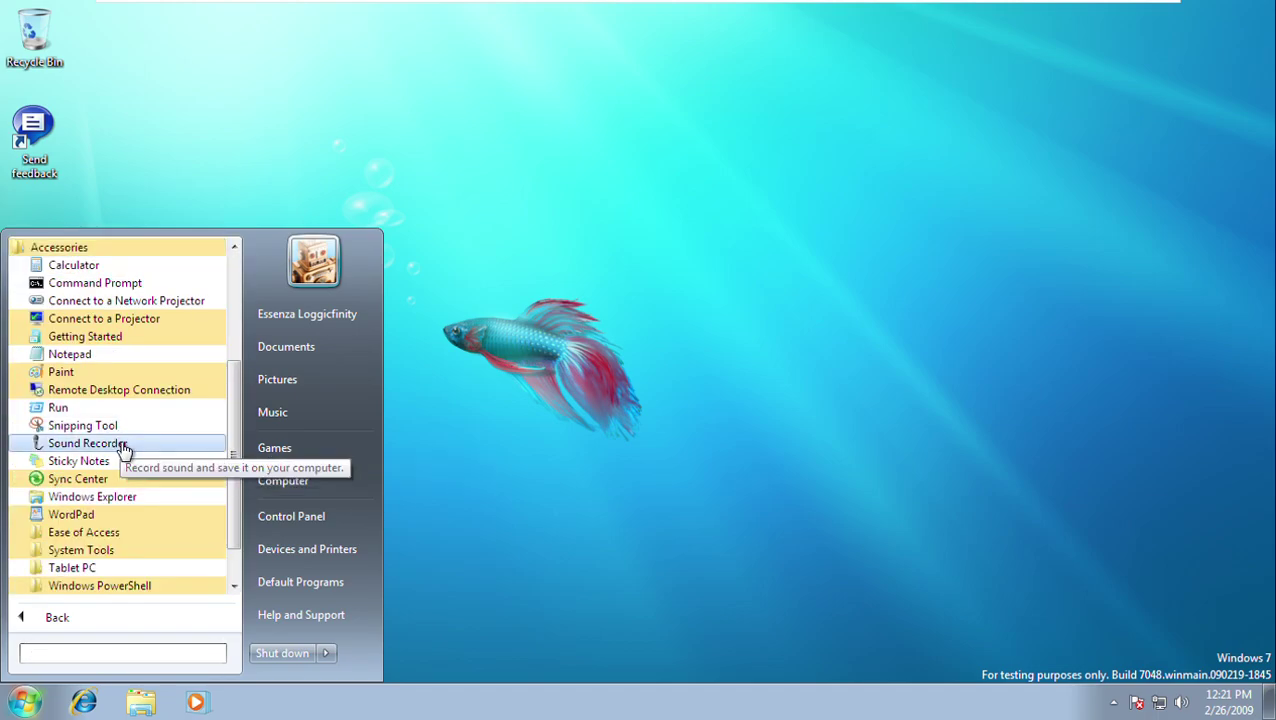
pyautogui.click(84, 425)
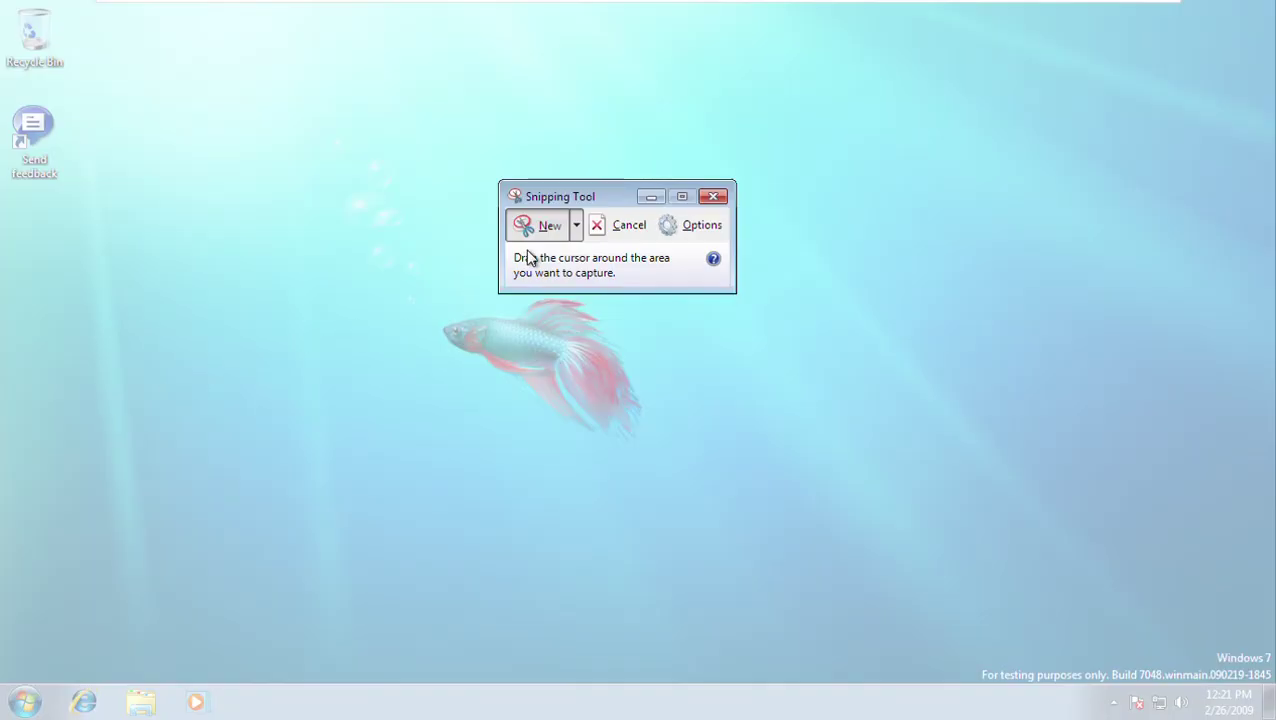
# Set the Snipping Tool's selection ink color to Black in its options.
pyautogui.click(690, 230)
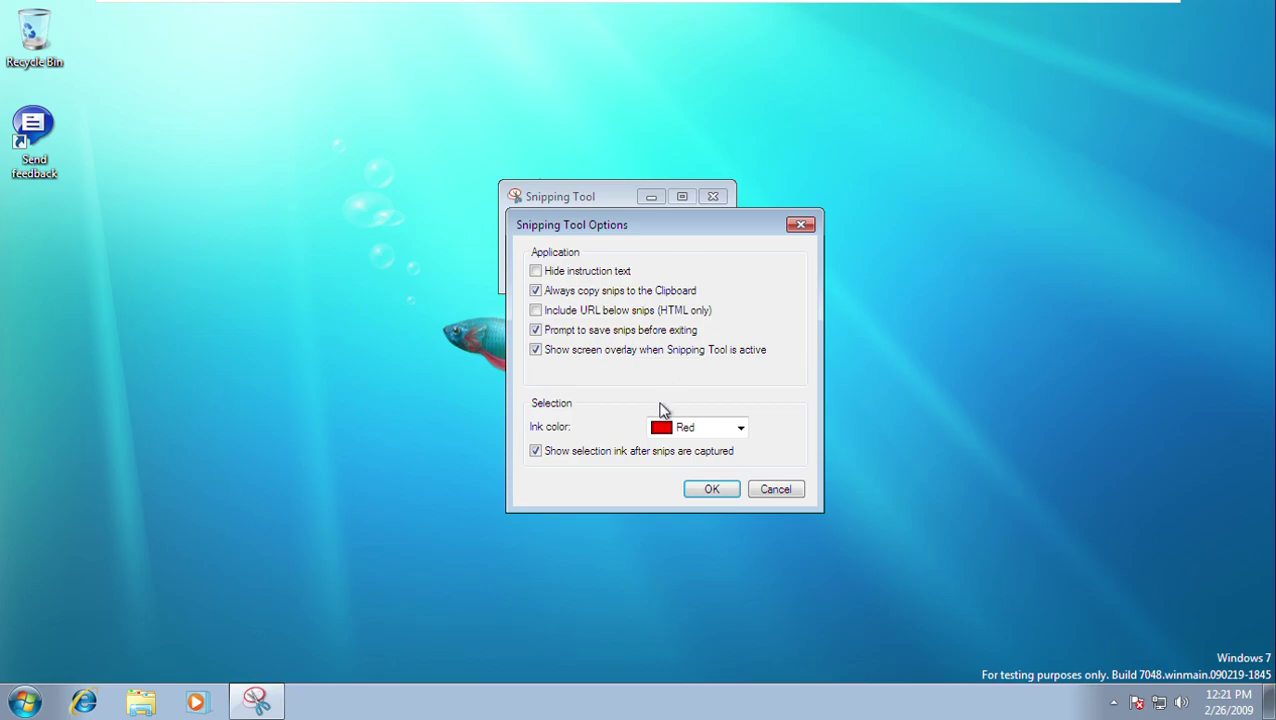
pyautogui.click(712, 427)
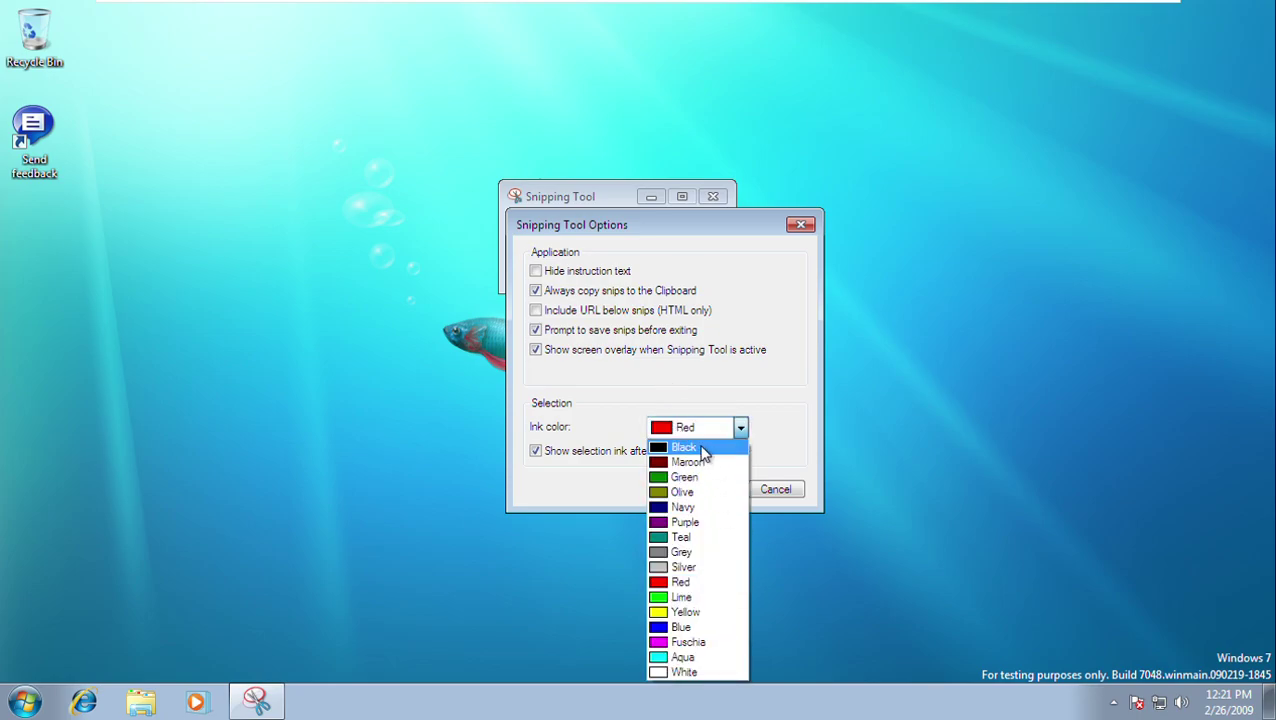
pyautogui.click(684, 447)
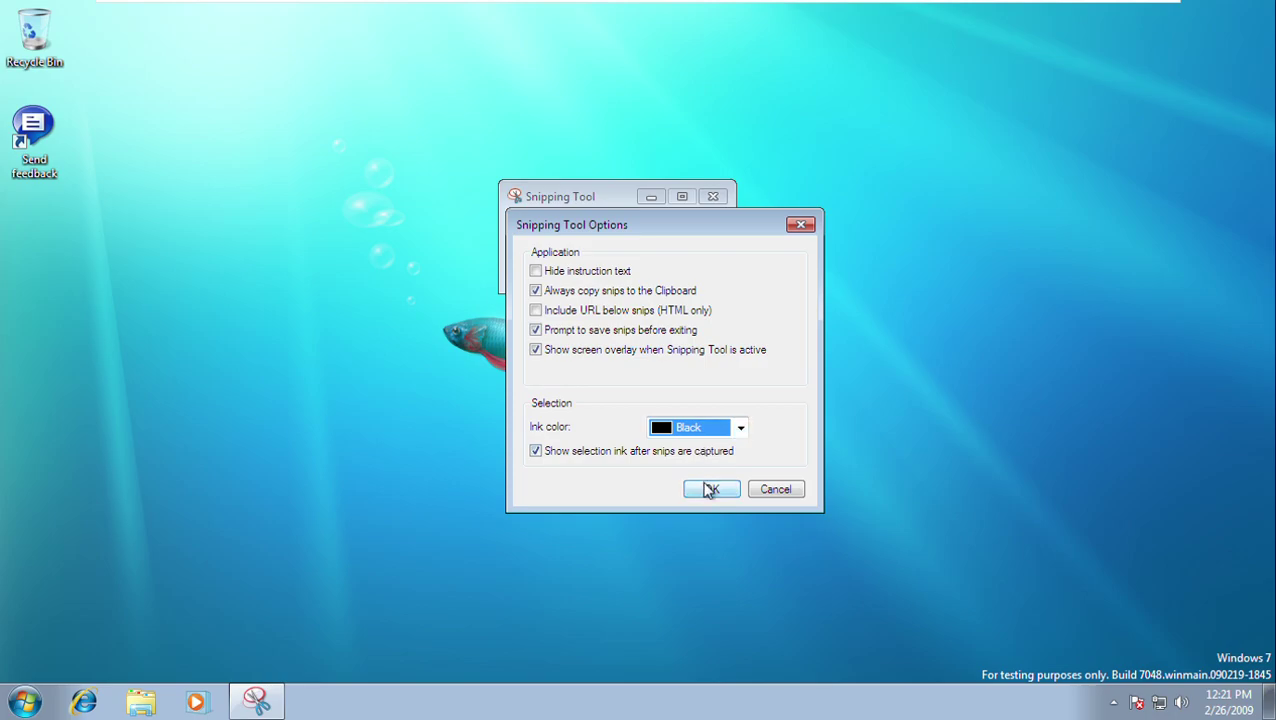
pyautogui.click(710, 489)
# Capture a new snip of the entire desktop and look over the captured image.
pyautogui.click(544, 224)
pyautogui.moveTo(4, 6); pyautogui.dragTo(1274, 716)
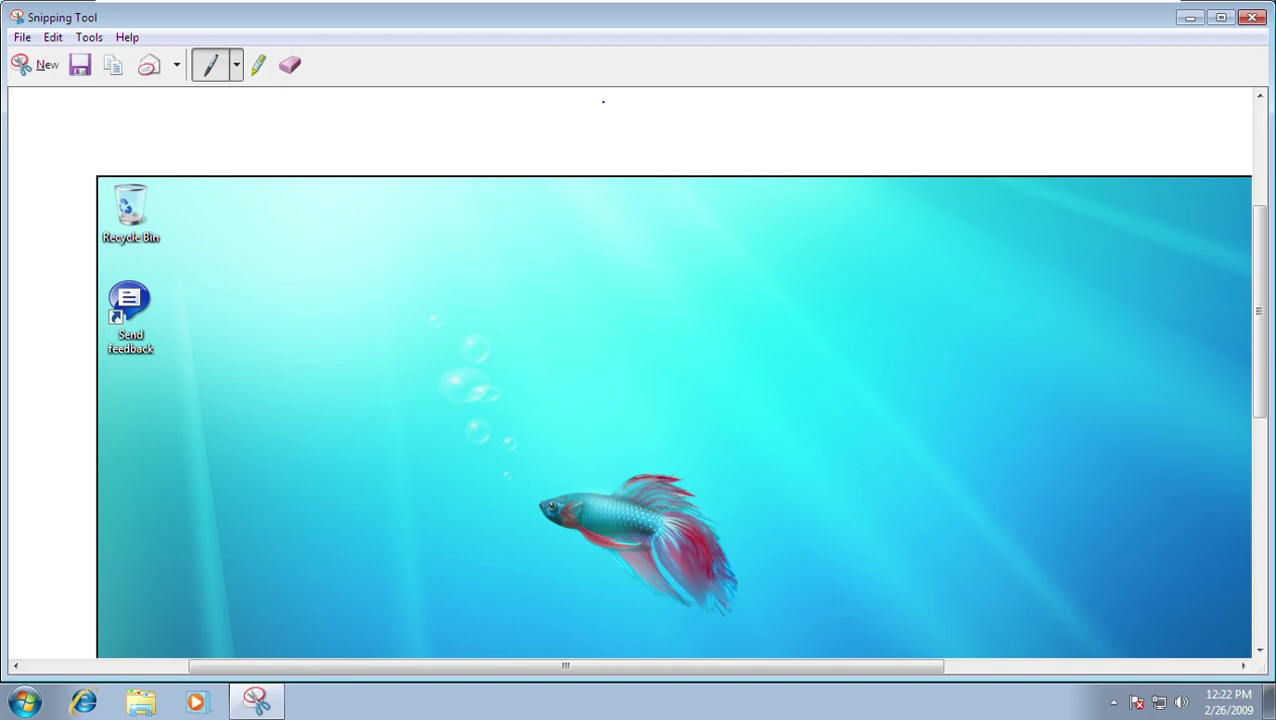
pyautogui.scroll(-5, 762, 245)
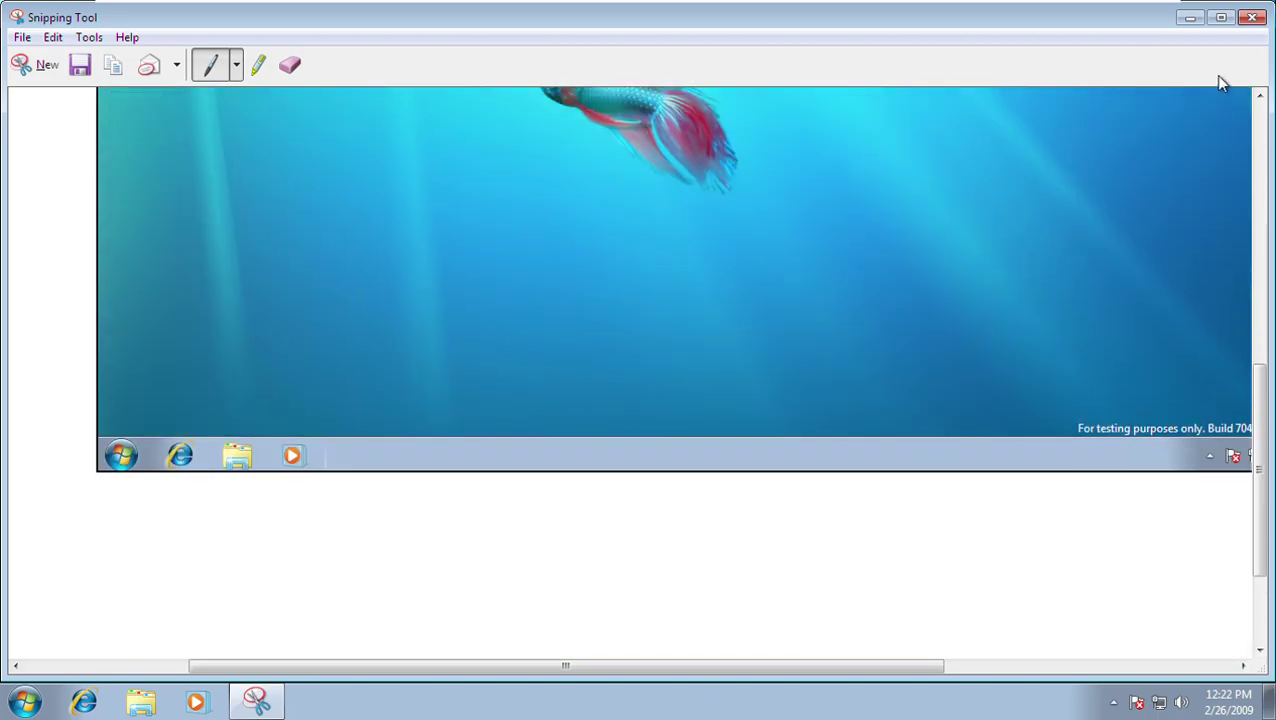
pyautogui.scroll(2, 1031, 489)
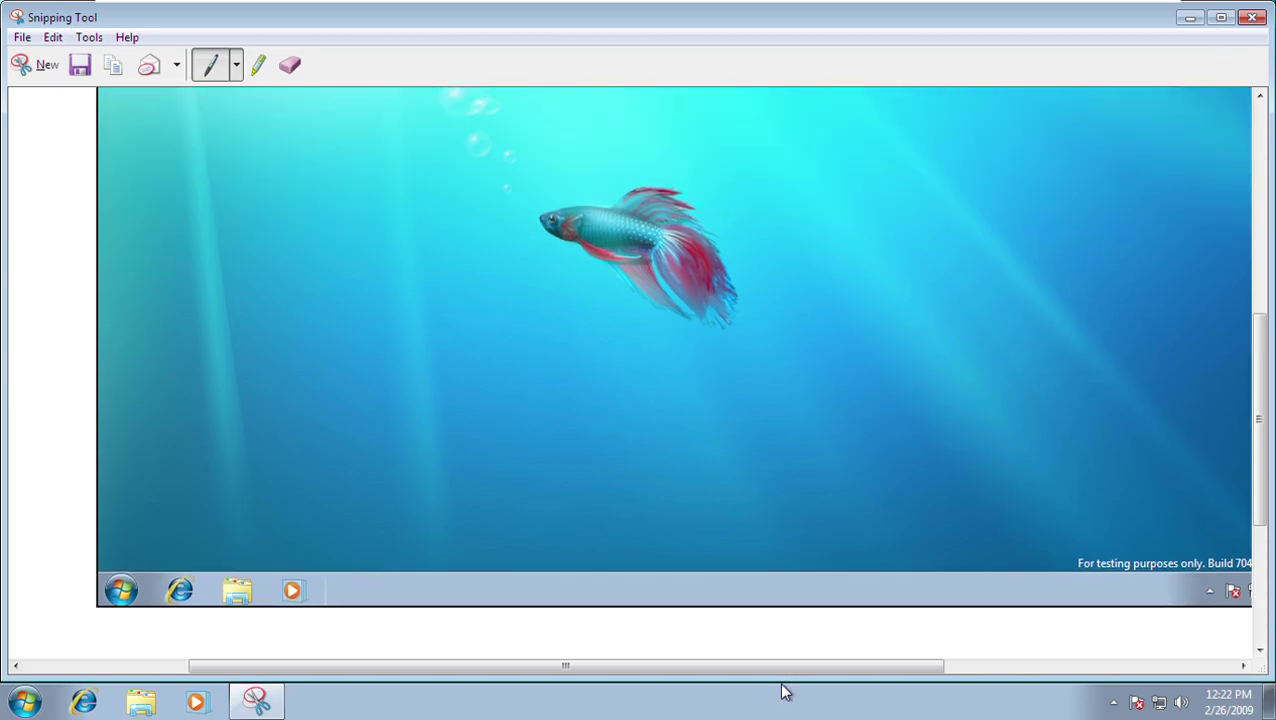
pyautogui.moveTo(777, 666); pyautogui.dragTo(832, 655)
pyautogui.scroll(10, 842, 477)
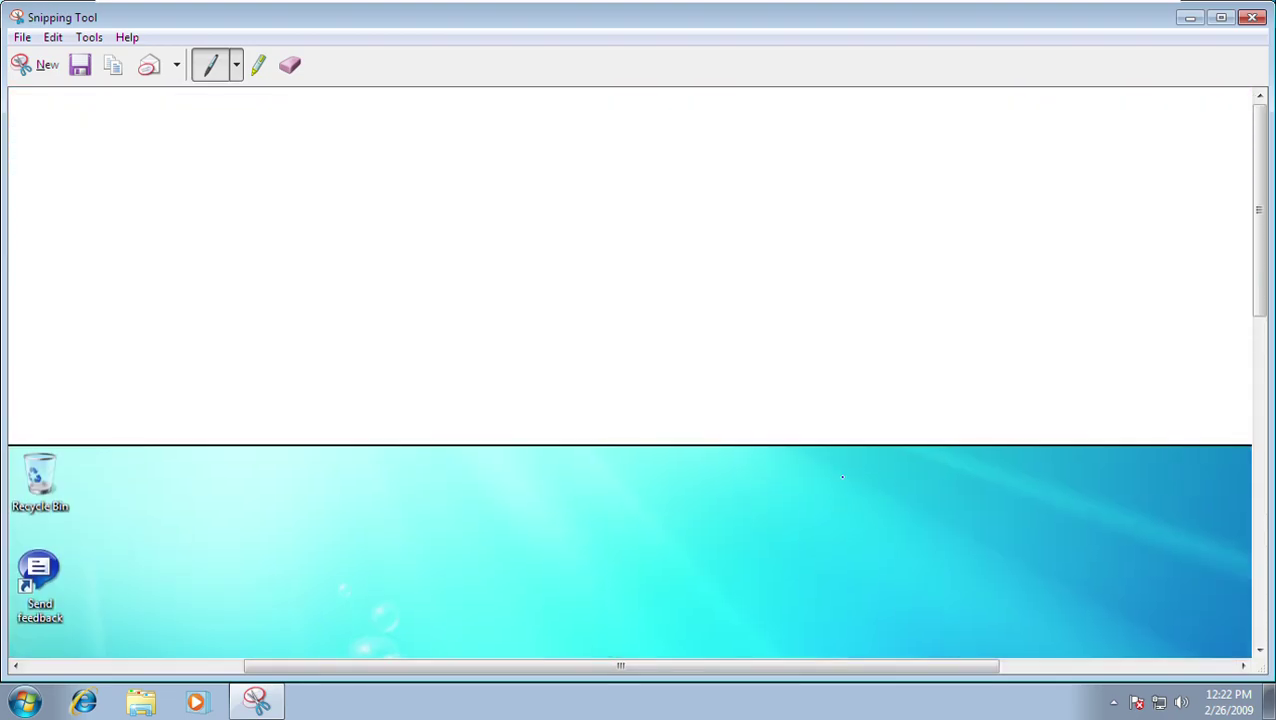
# Close the Snipping Tool without saving the snip.
pyautogui.hotkey('alt', 'F4')
pyautogui.press('Tab')
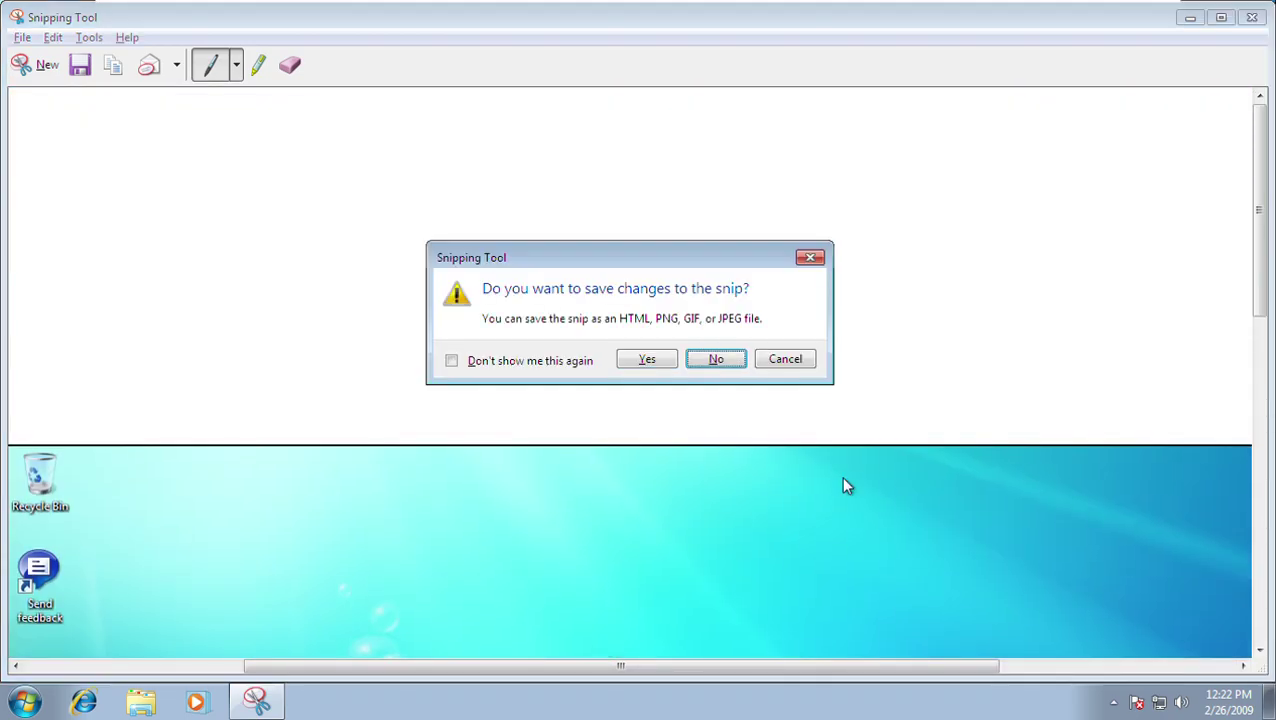
pyautogui.press('Return')
# Record a short audio clip with Sound Recorder, save it as Untitled in the Documents library, and close the recorder.
pyautogui.press('super')
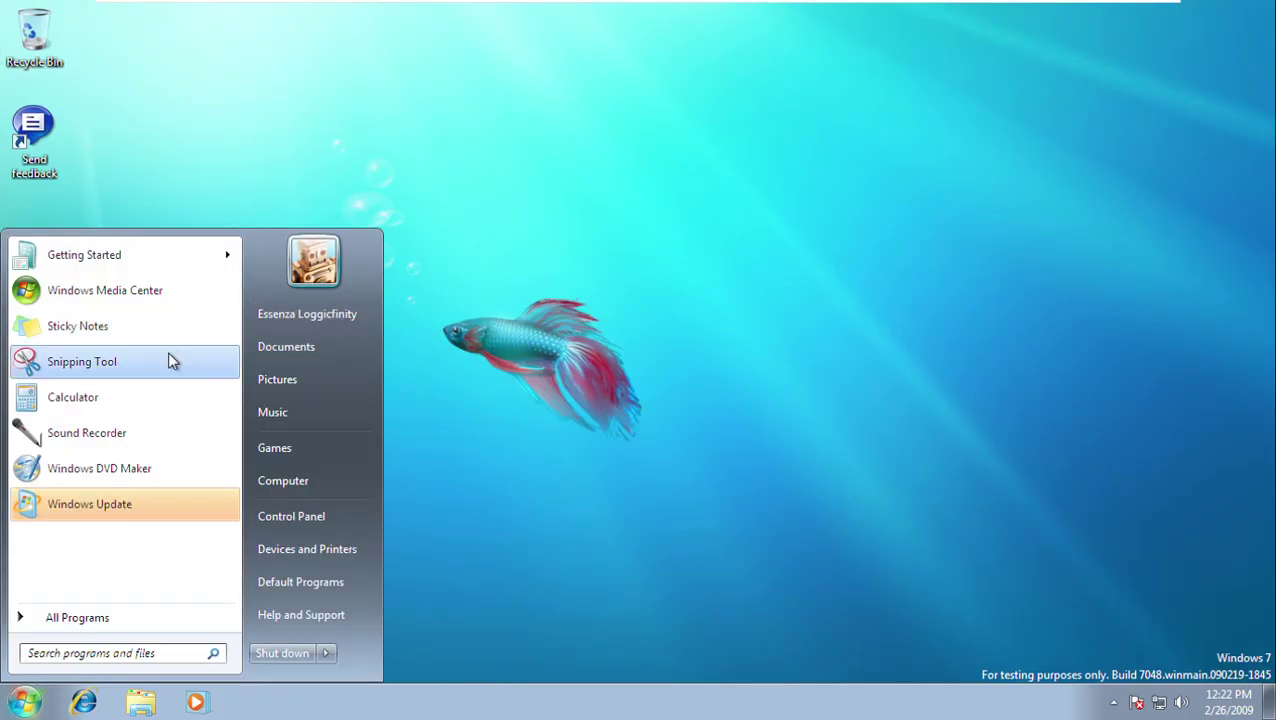
pyautogui.click(156, 440)
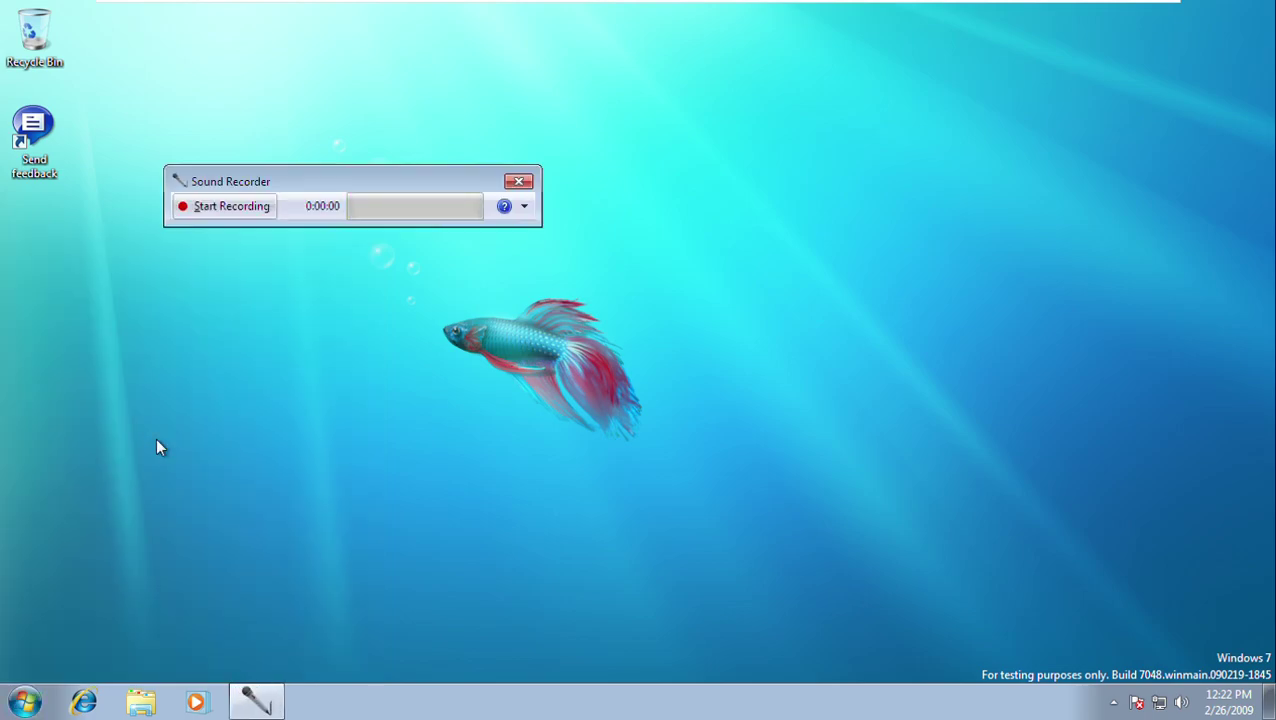
pyautogui.click(255, 205)
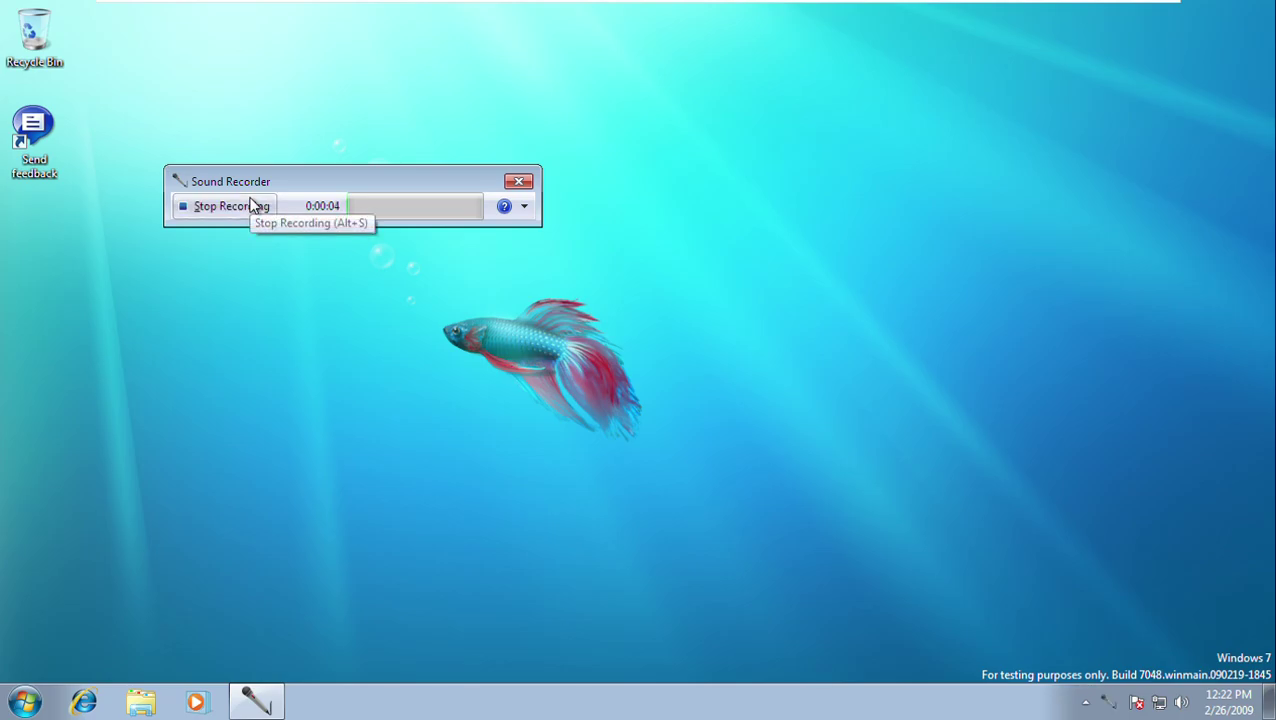
pyautogui.click(255, 205)
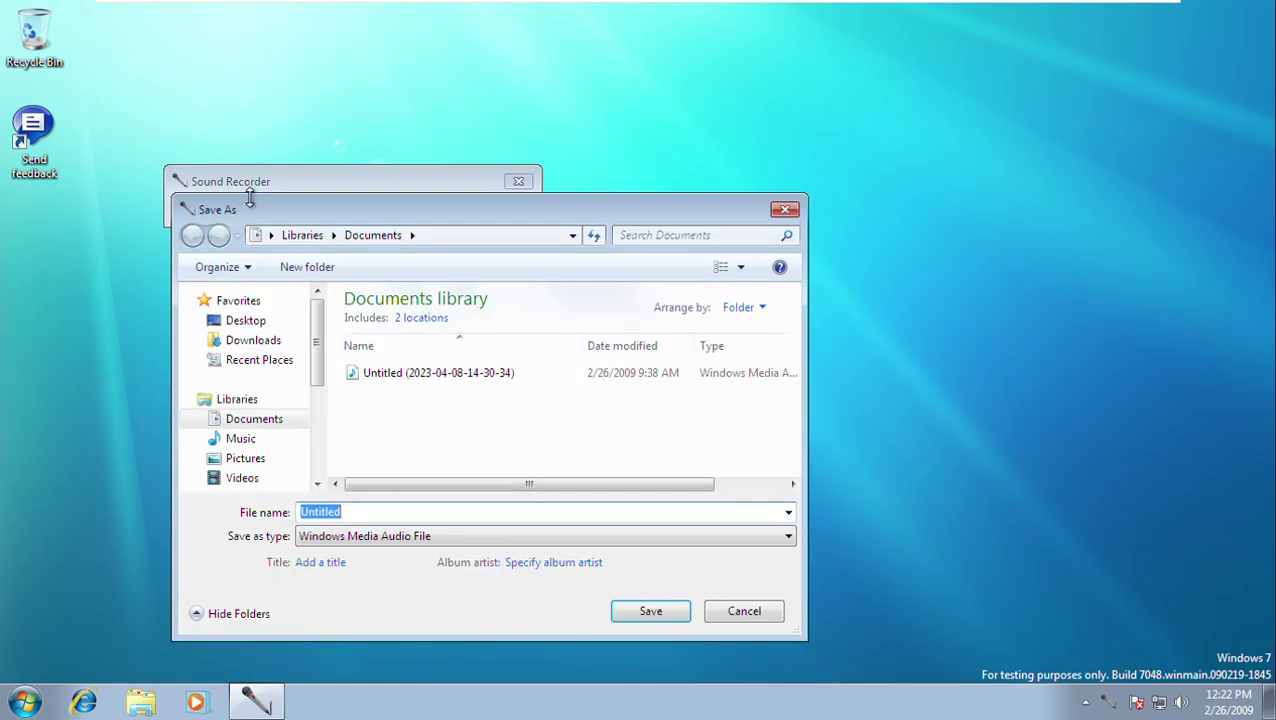
pyautogui.click(645, 612)
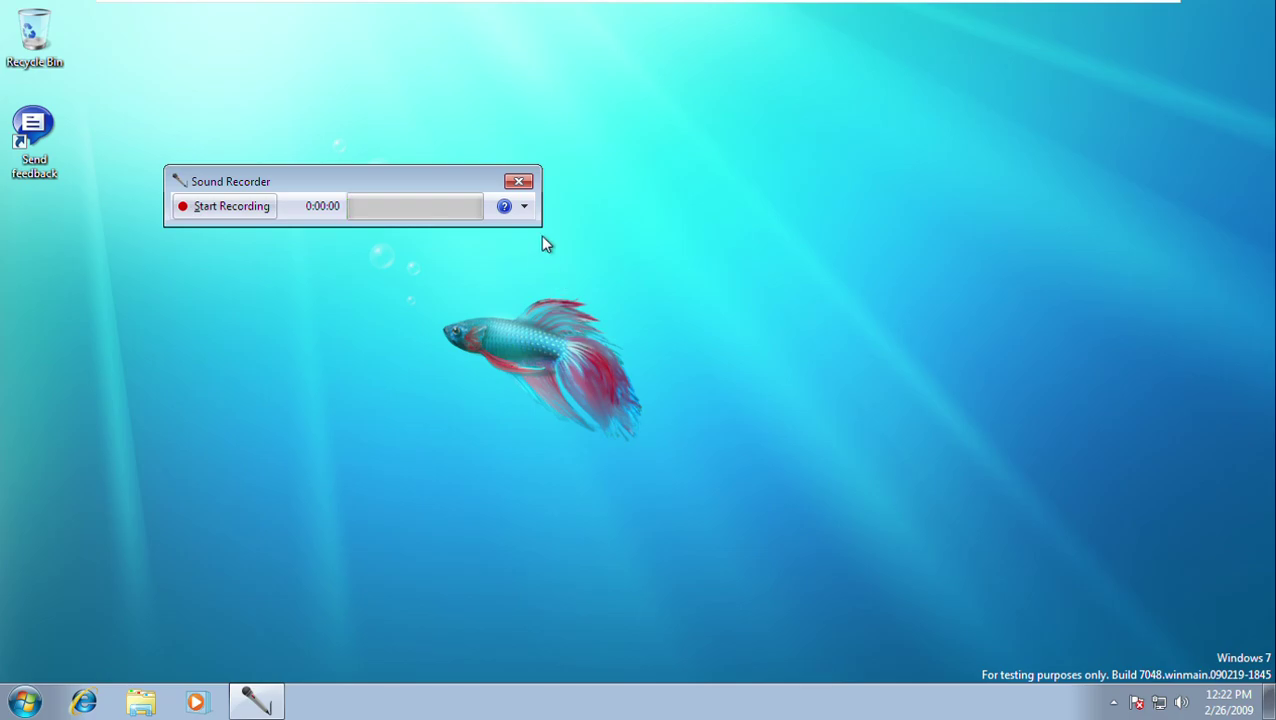
pyautogui.click(518, 183)
# Move both Untitled recordings in the Documents library to the Recycle Bin and close the window.
pyautogui.click(145, 701)
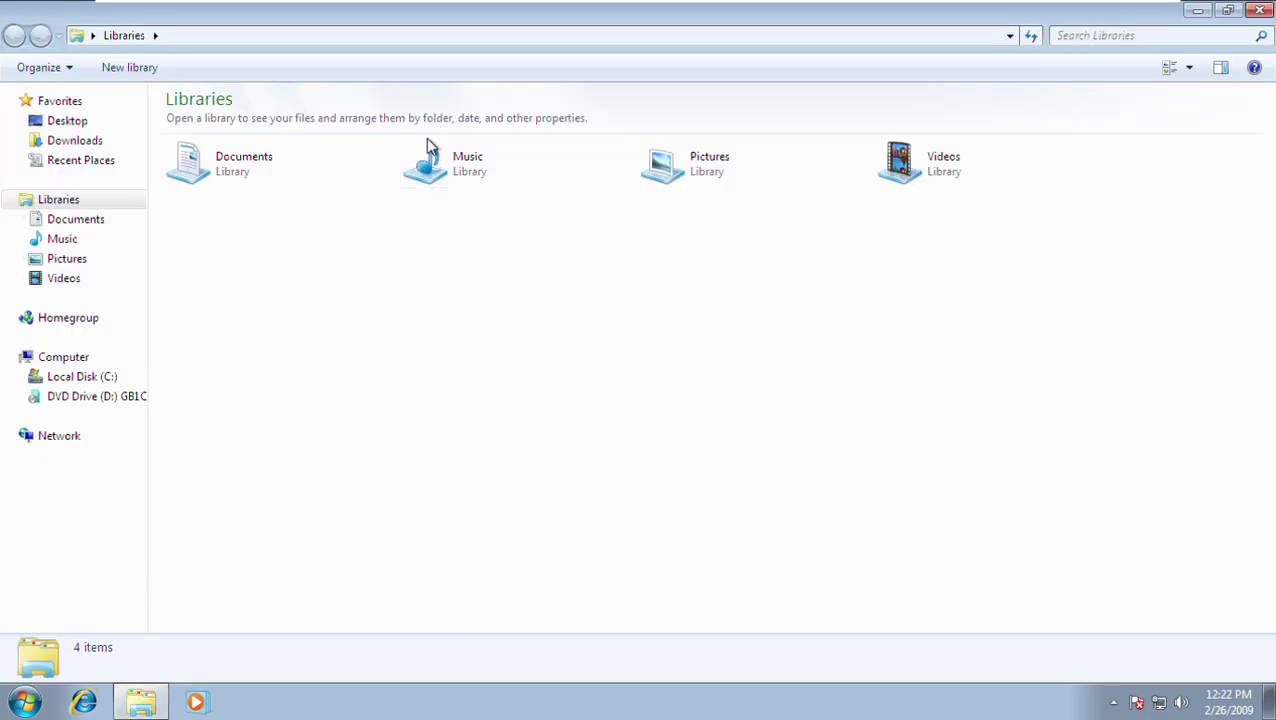
pyautogui.click(227, 178)
pyautogui.press('Return')
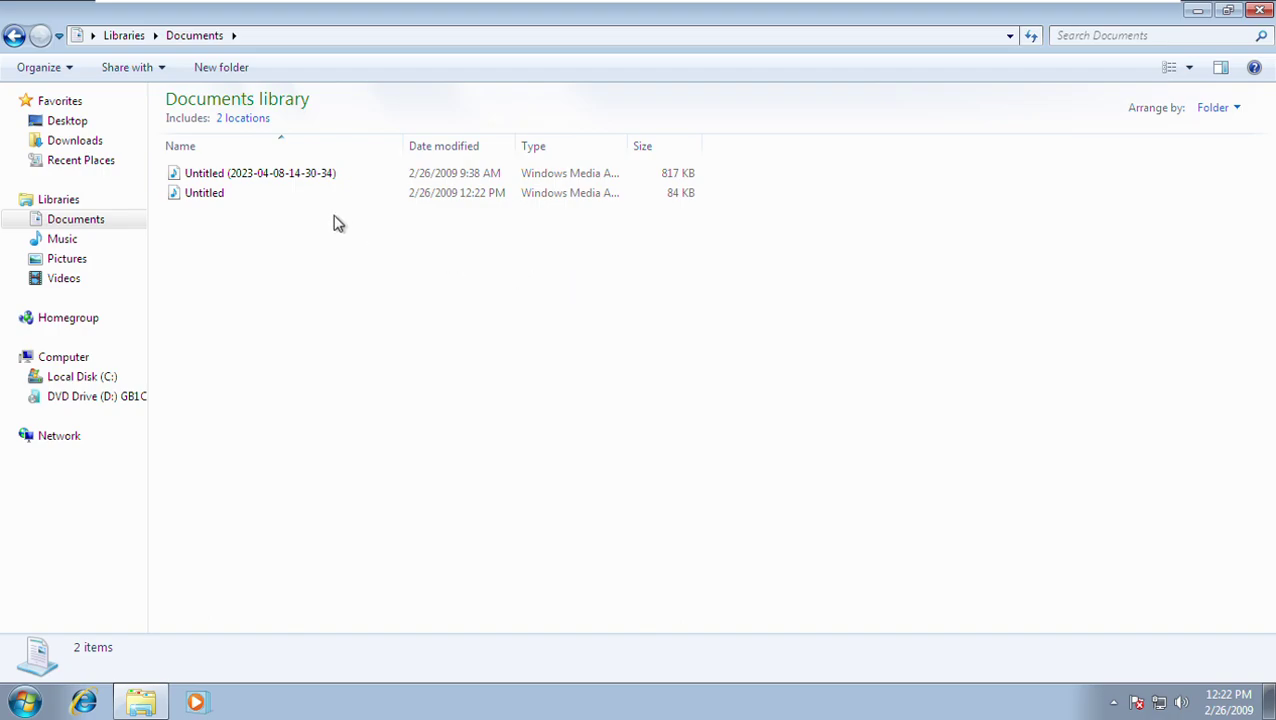
pyautogui.moveTo(420, 318); pyautogui.dragTo(832, 100)
pyautogui.press('Delete')
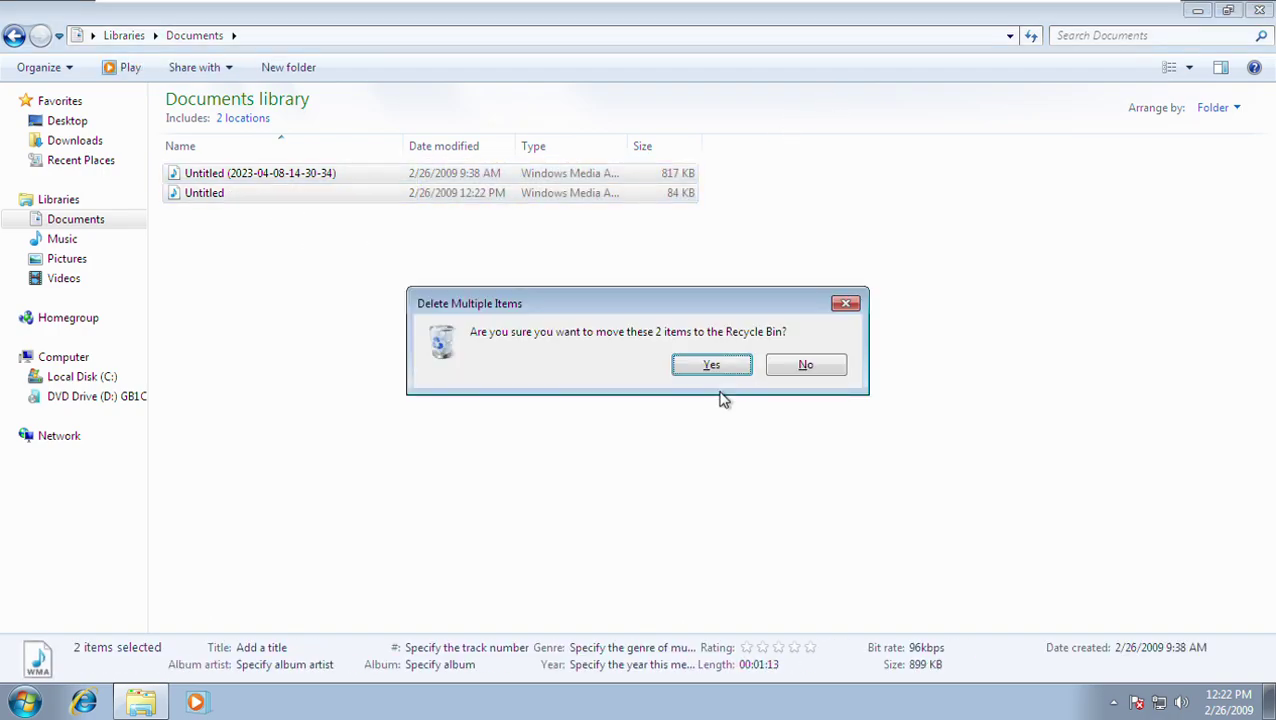
pyautogui.press('Return')
pyautogui.press('alt')
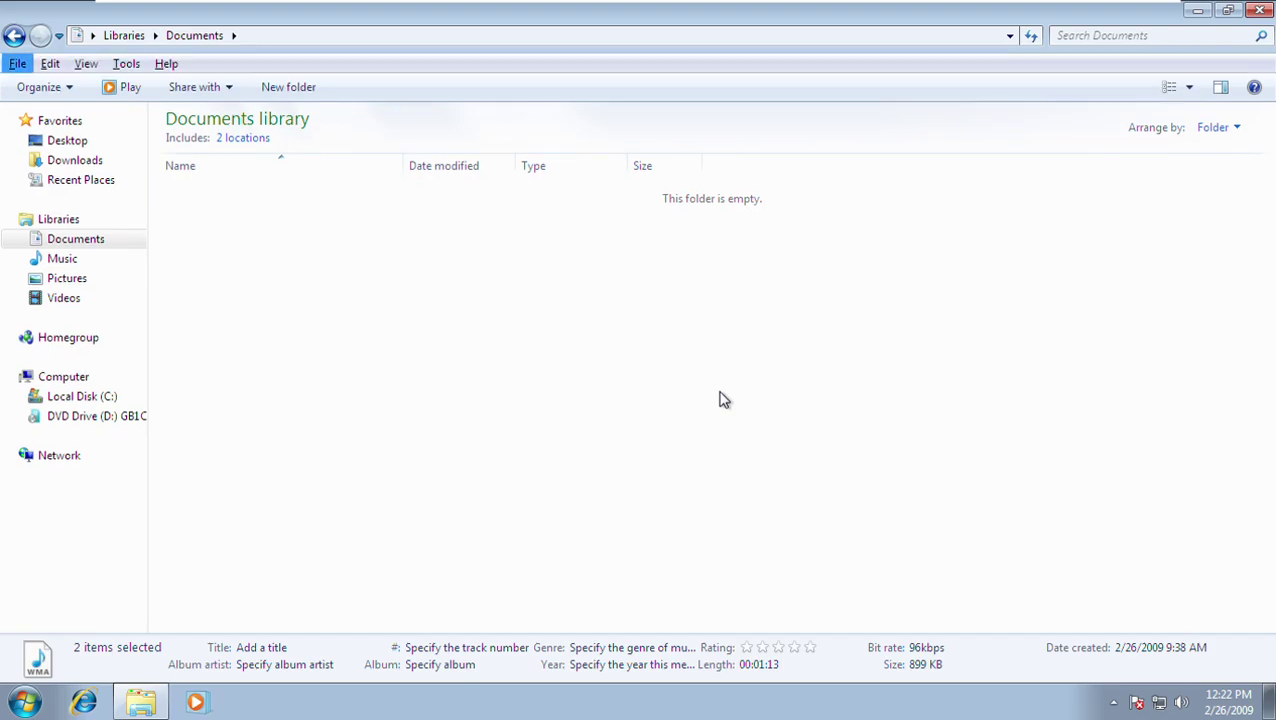
pyautogui.hotkey('alt', 'F4')
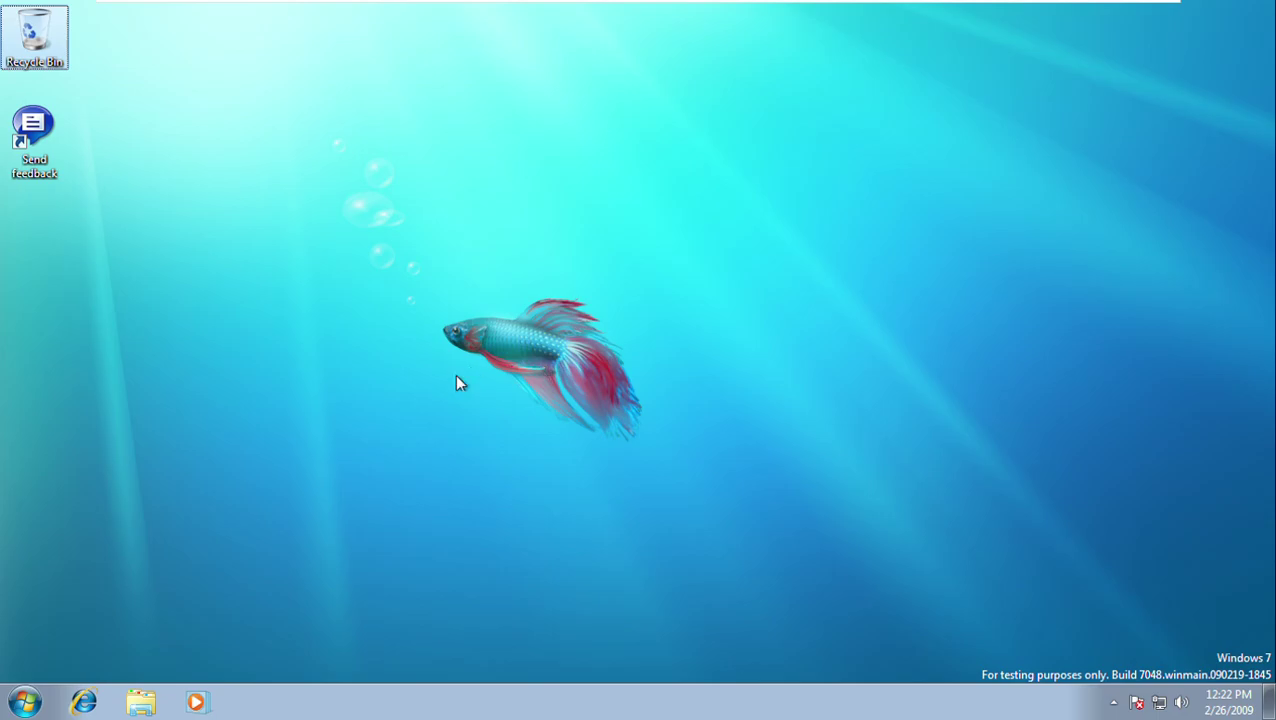
# Reopen the Documents library, delete its two Untitled audio files again, and close the window.
pyautogui.click(143, 701)
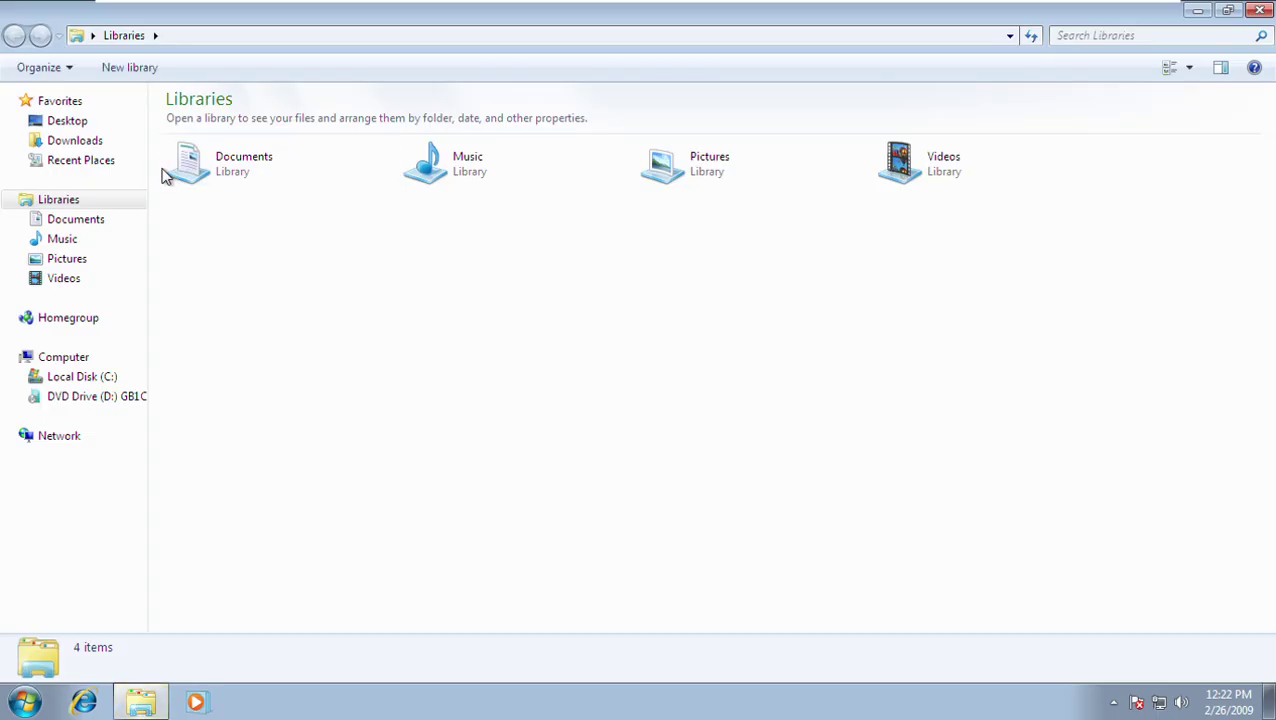
pyautogui.doubleClick(196, 178)
pyautogui.moveTo(310, 299); pyautogui.dragTo(514, 130)
pyautogui.press('Delete')
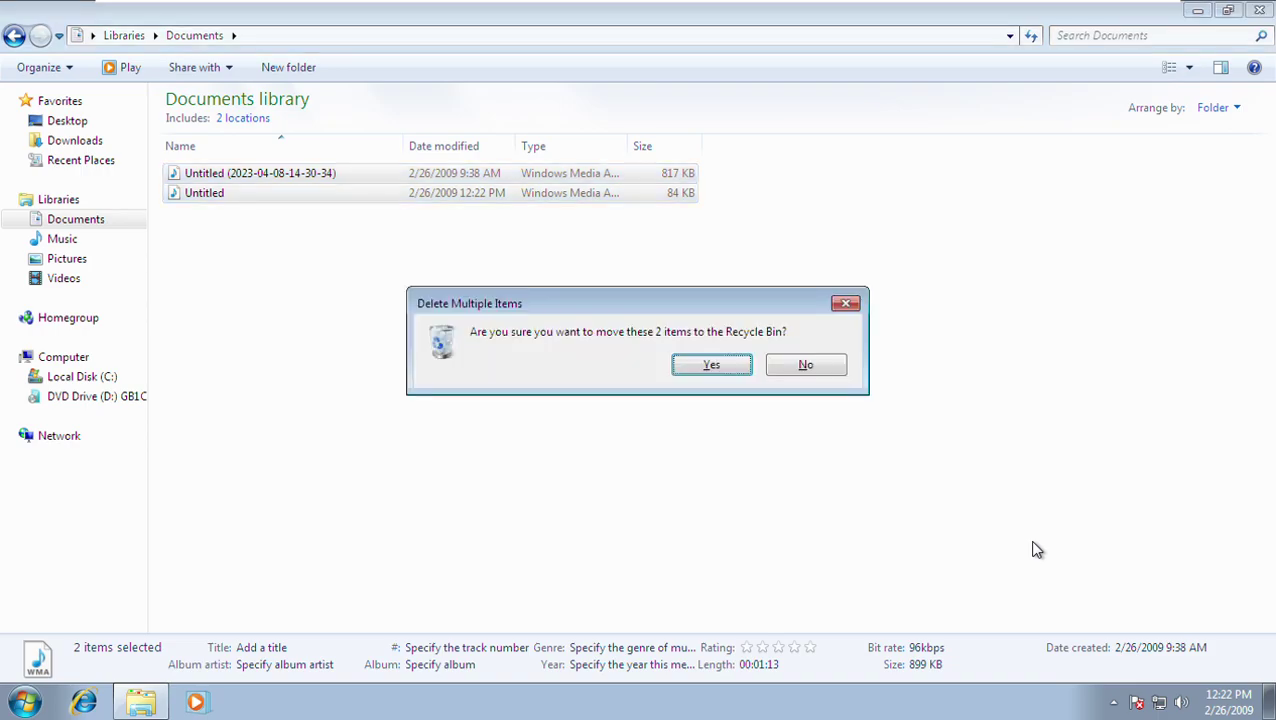
pyautogui.press('Return')
pyautogui.hotkey('alt', 'F4')
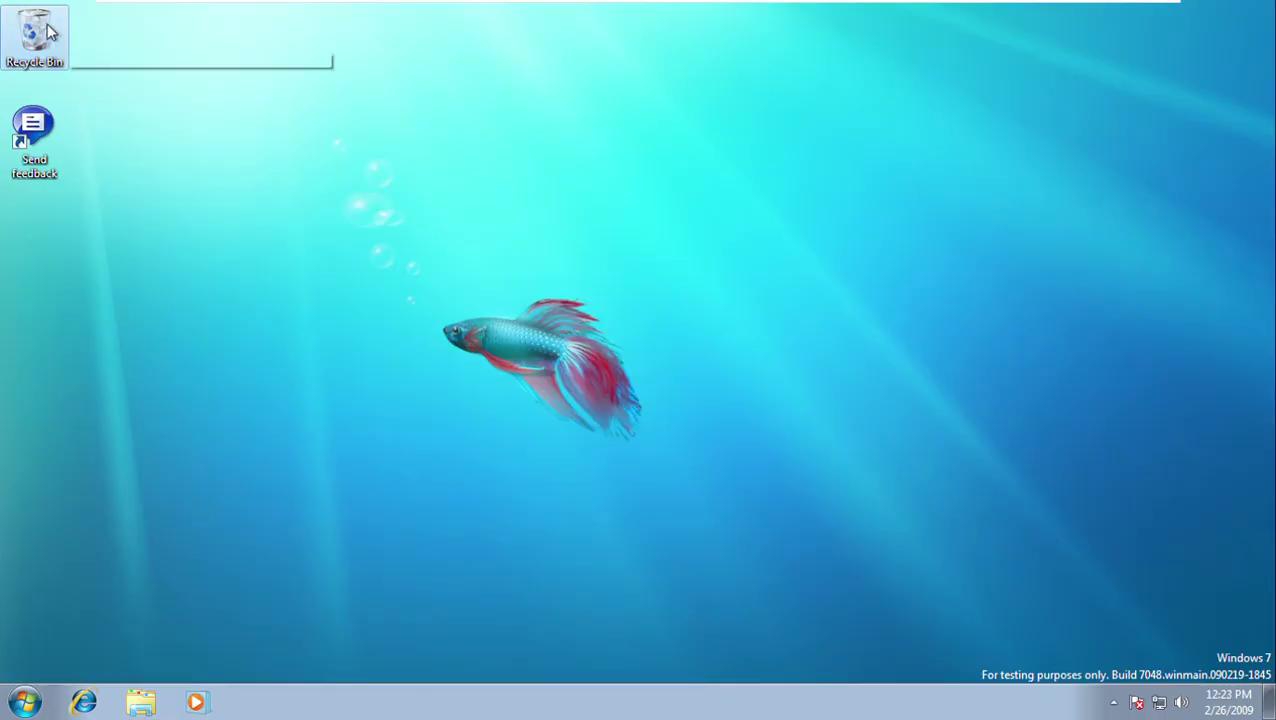
# Empty the Recycle Bin and confirm the permanent deletion.
pyautogui.rightClick(19, 36)
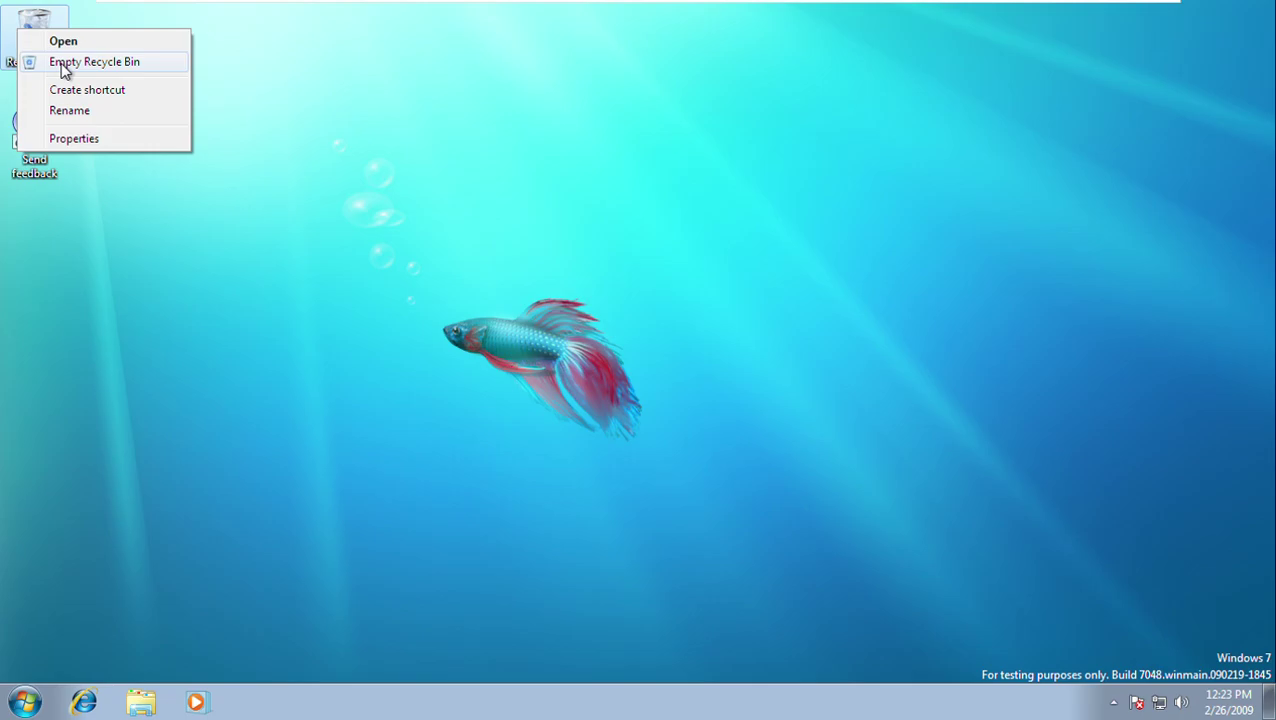
pyautogui.click(62, 63)
pyautogui.press('Return')
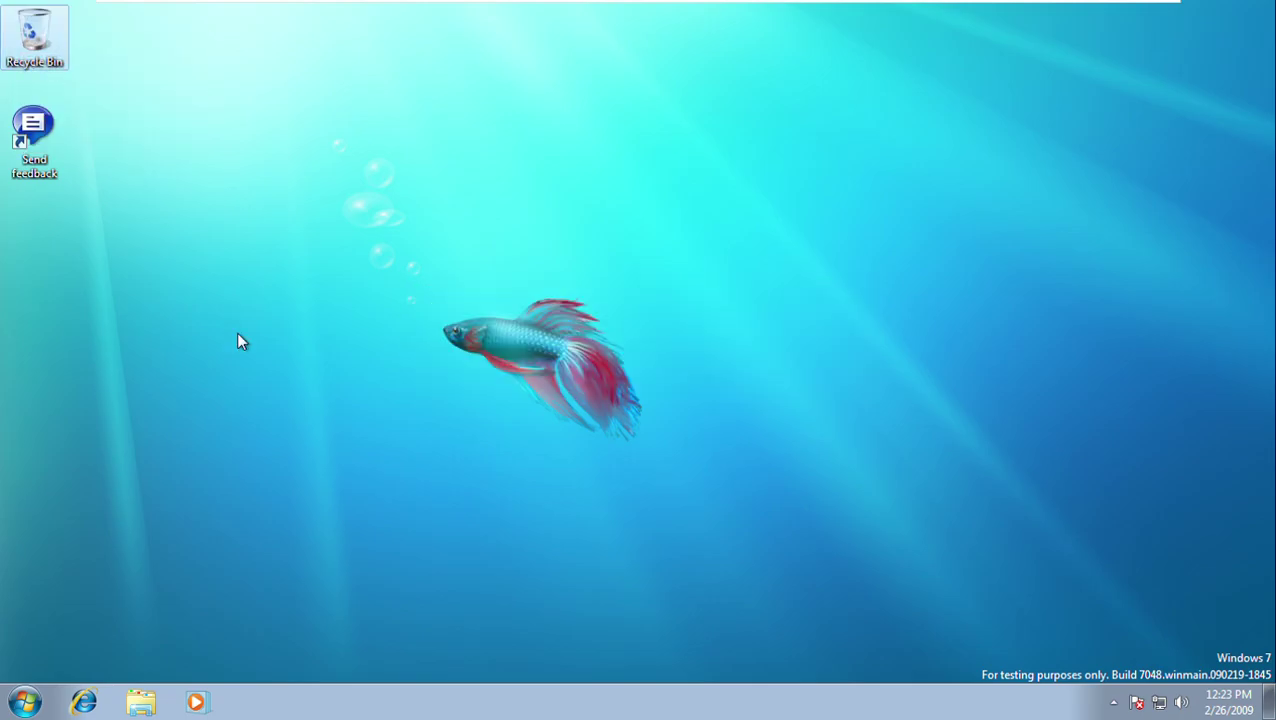
# Open the desktop's Send feedback page, view BitLocker Drive Encryption under System and Security, and close the window.
pyautogui.doubleClick(34, 140)
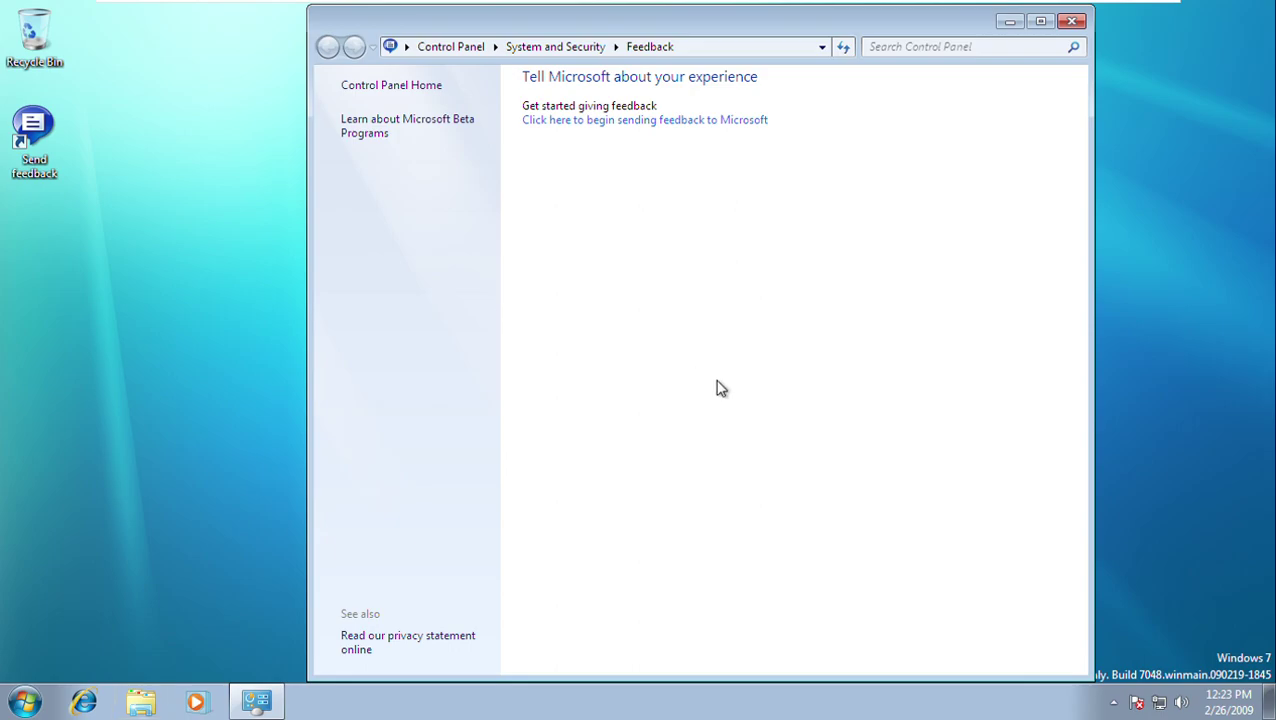
pyautogui.click(550, 50)
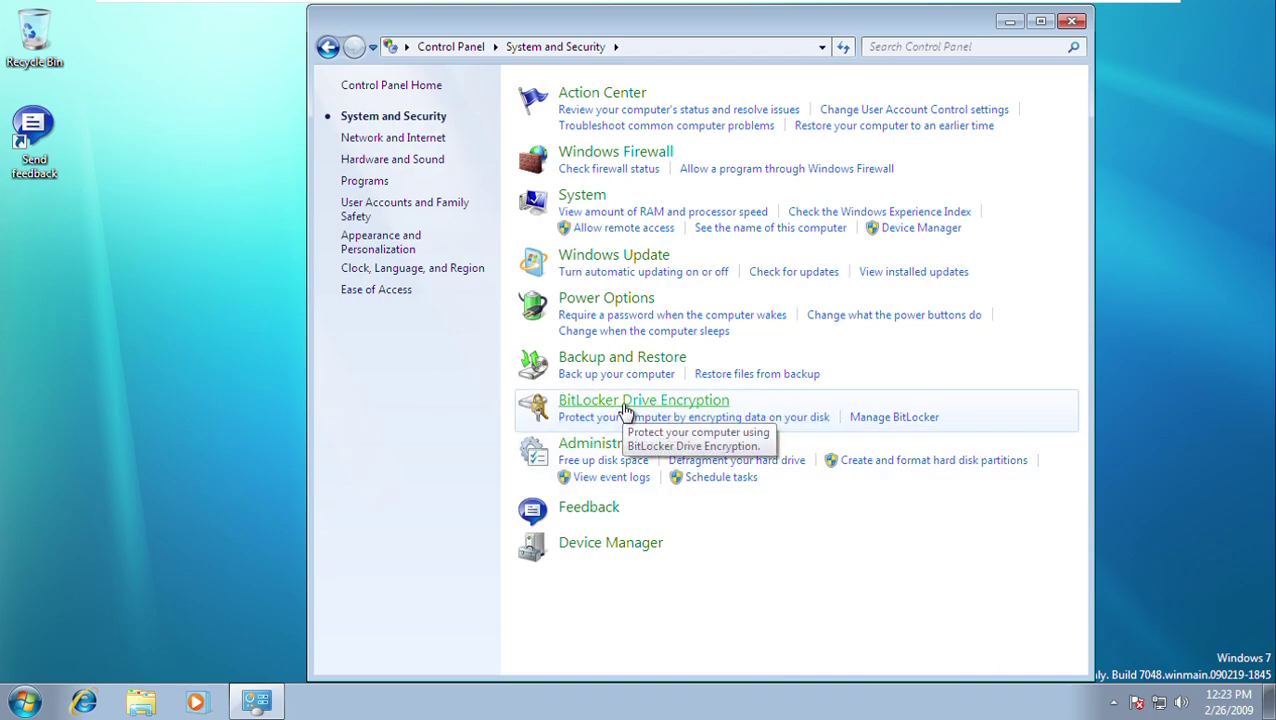
pyautogui.click(626, 403)
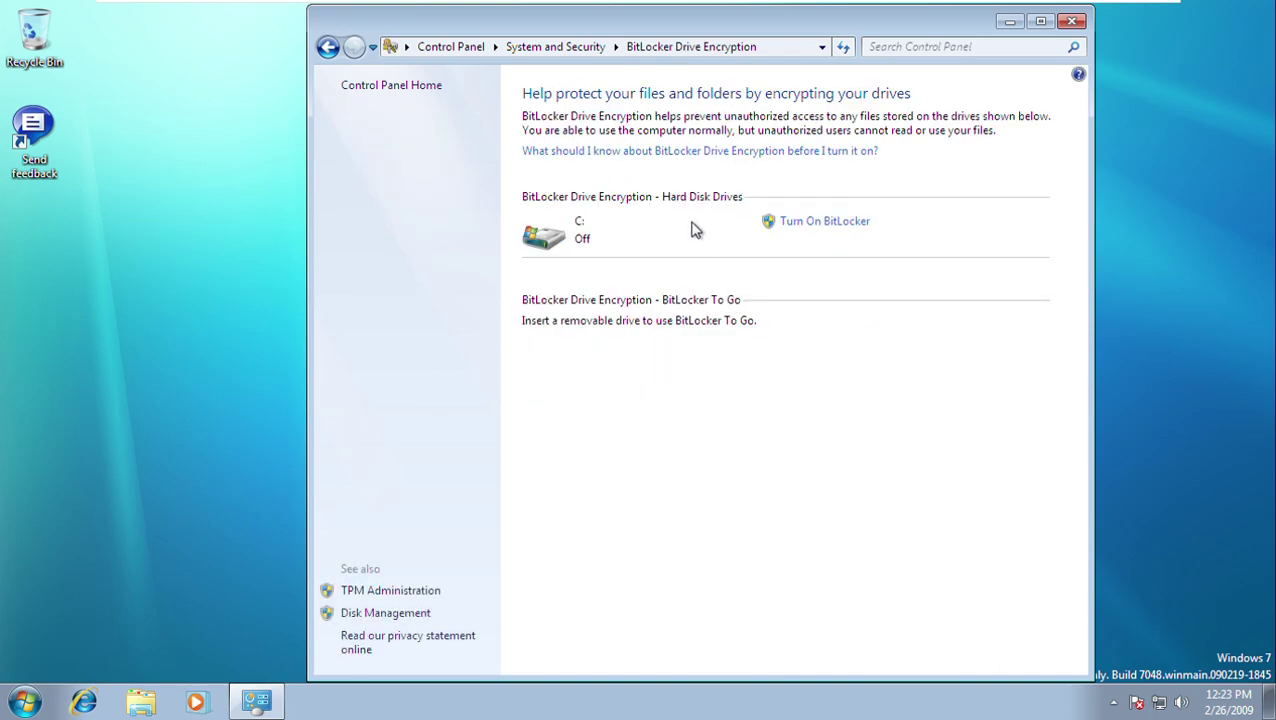
pyautogui.click(549, 50)
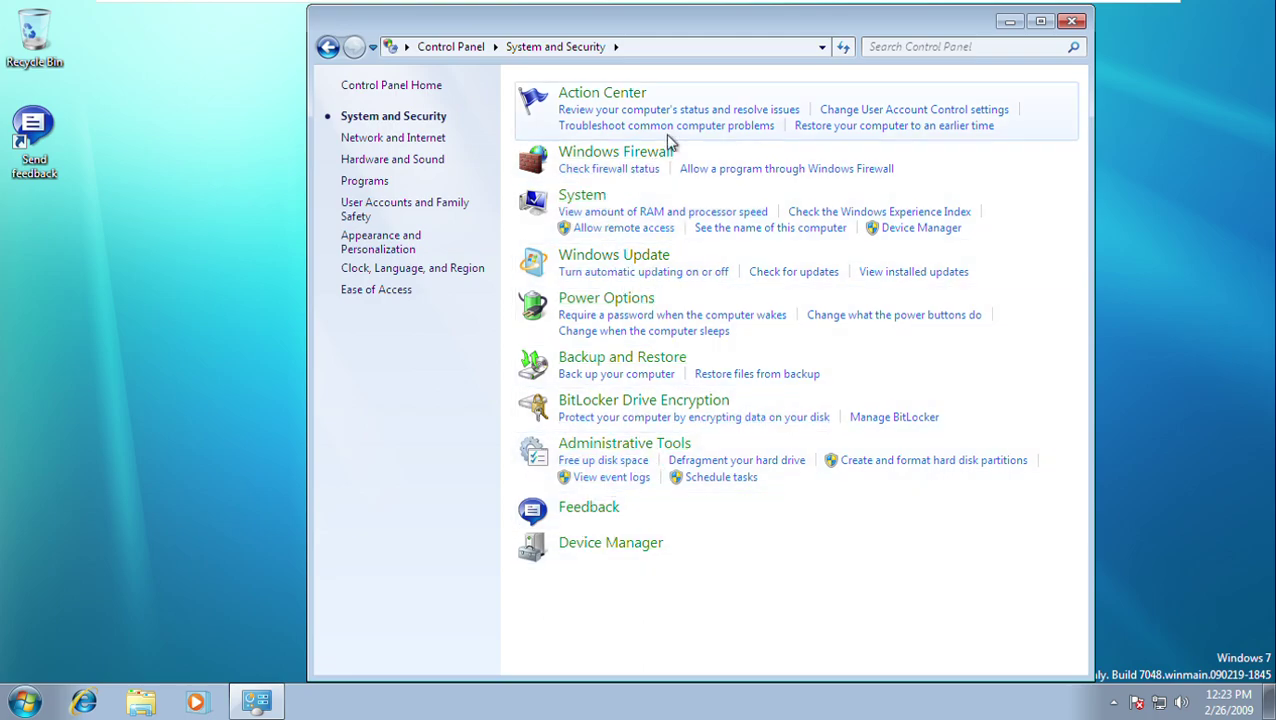
pyautogui.click(1071, 22)
# Launch Problem Steps Recorder with the Run command and move its window to just above the taskbar.
pyautogui.press('super+r')
pyautogui.press('Return')
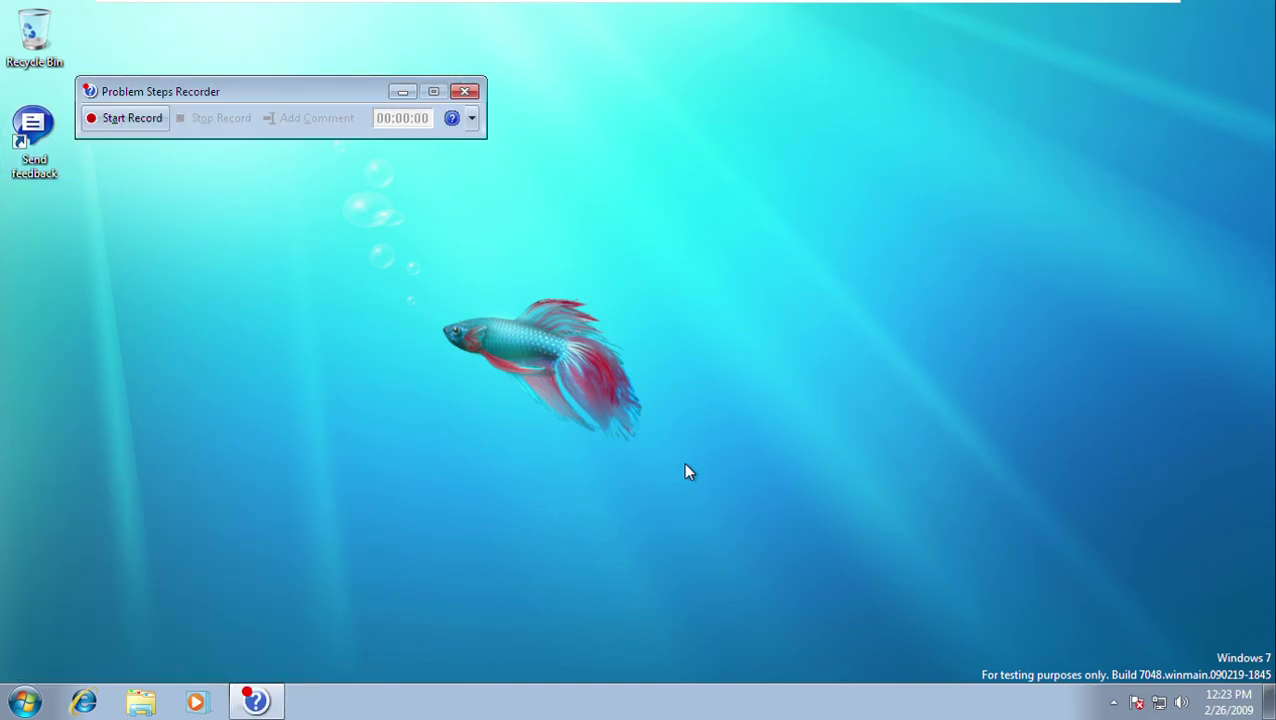
pyautogui.moveTo(308, 94); pyautogui.dragTo(650, 628)
# Check the extra options of Problem Steps Recorder and start a new recording.
pyautogui.click(817, 654)
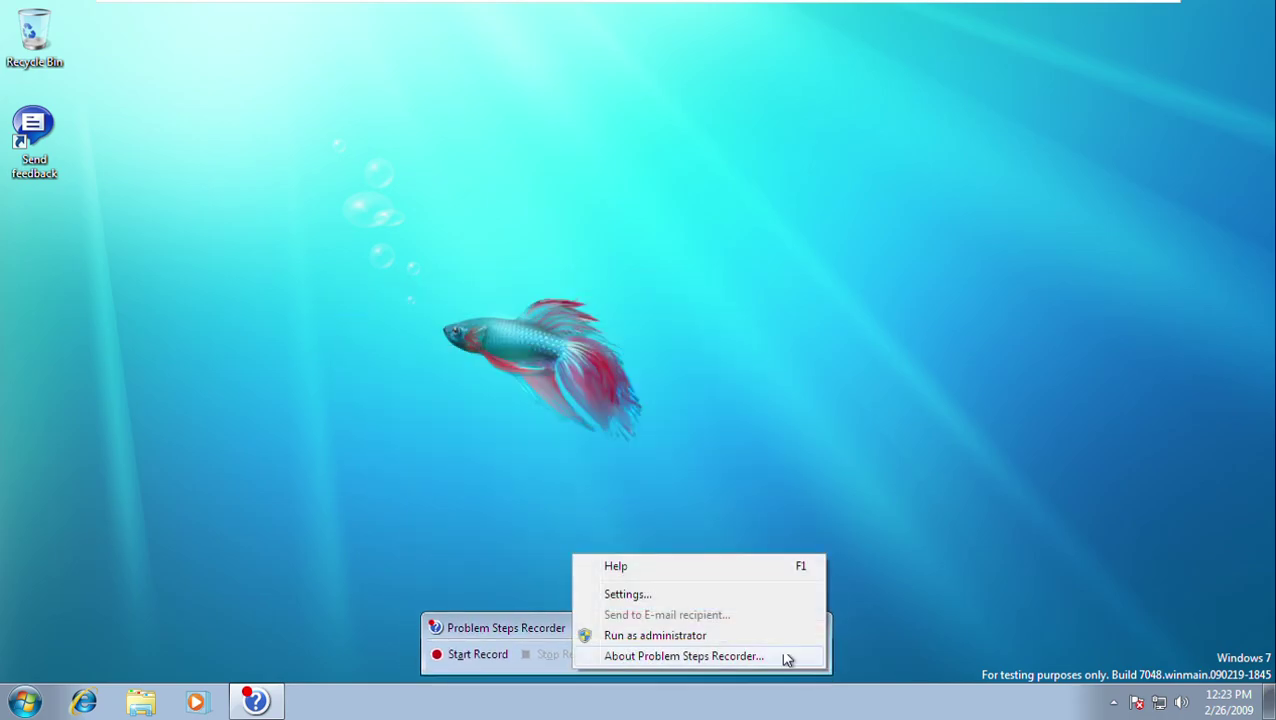
pyautogui.click(535, 627)
pyautogui.click(506, 654)
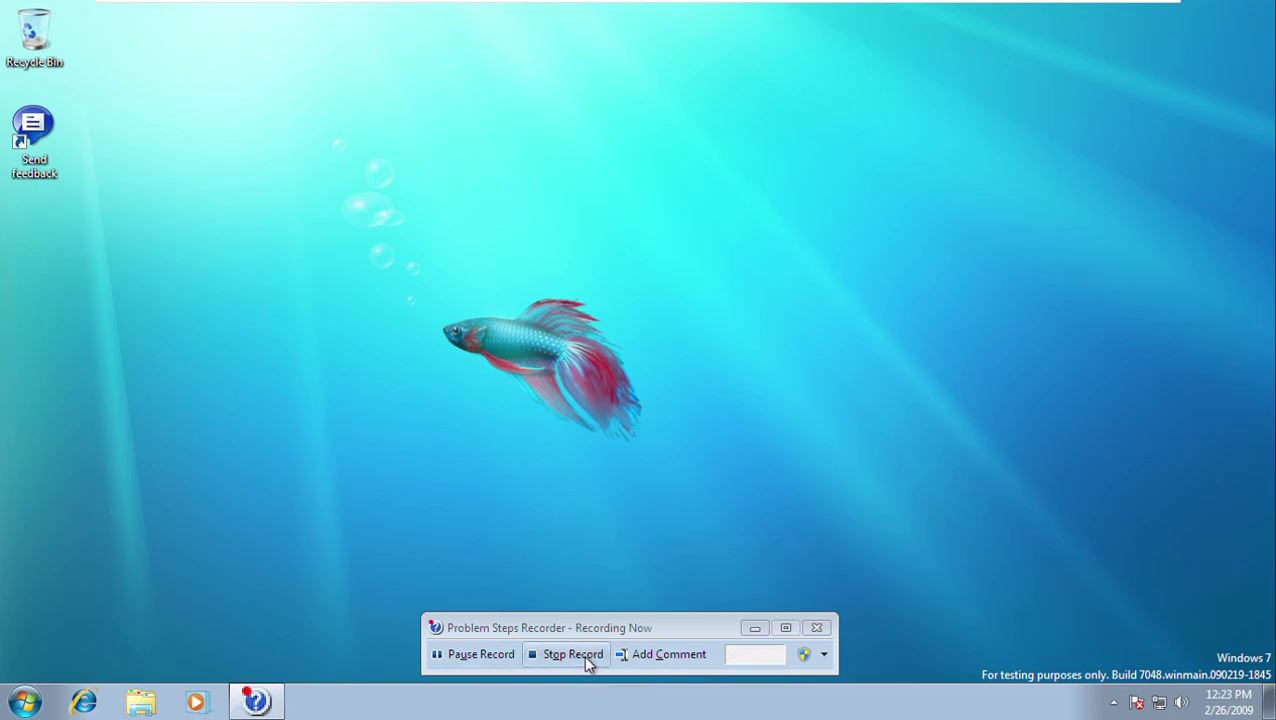
# Create a new Briefcase on the desktop and keep its default name.
pyautogui.rightClick(443, 381)
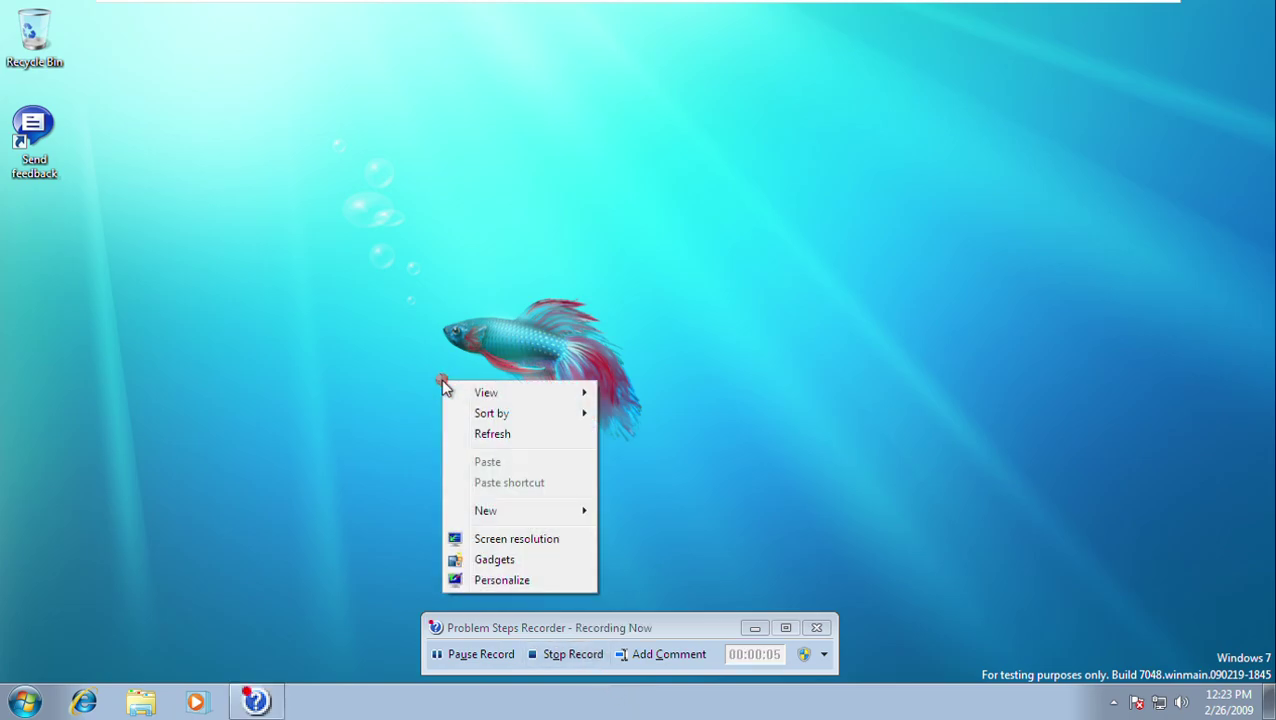
pyautogui.moveTo(563, 512)
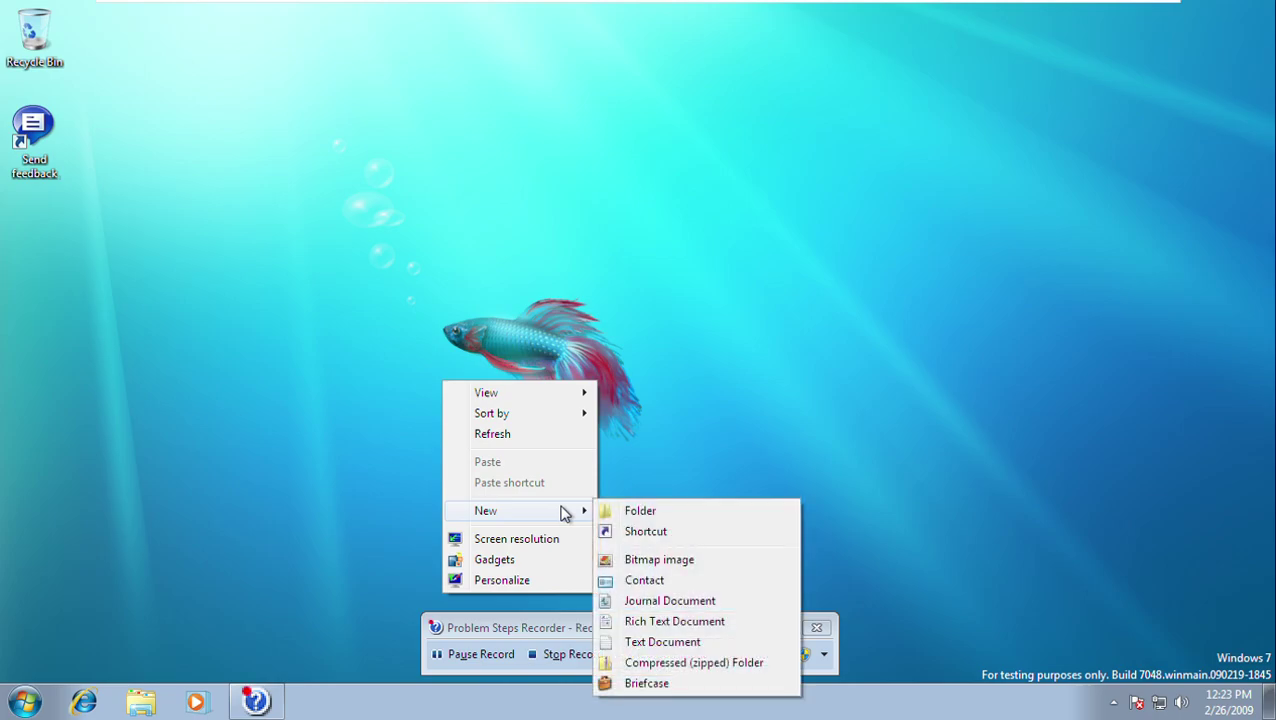
pyautogui.click(688, 685)
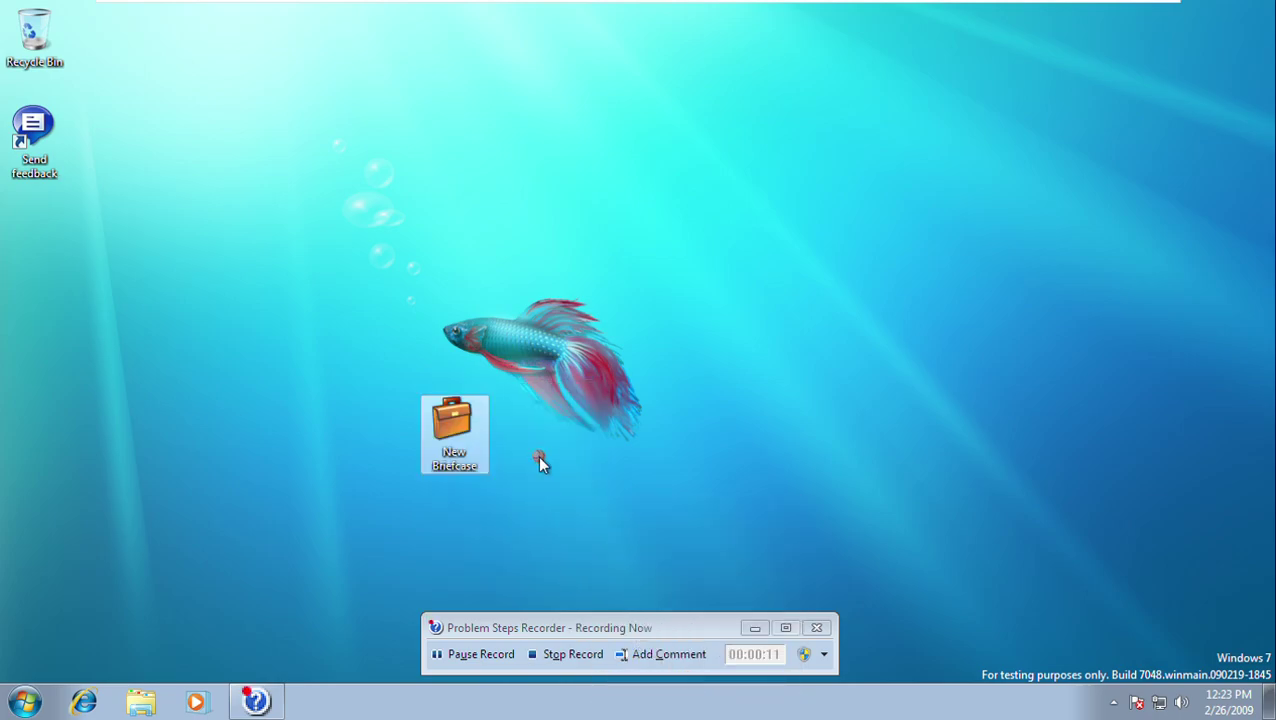
pyautogui.click(538, 510)
# Open the new Briefcase, dismiss its introduction about syncing files between two computers, and close the folder window.
pyautogui.doubleClick(435, 427)
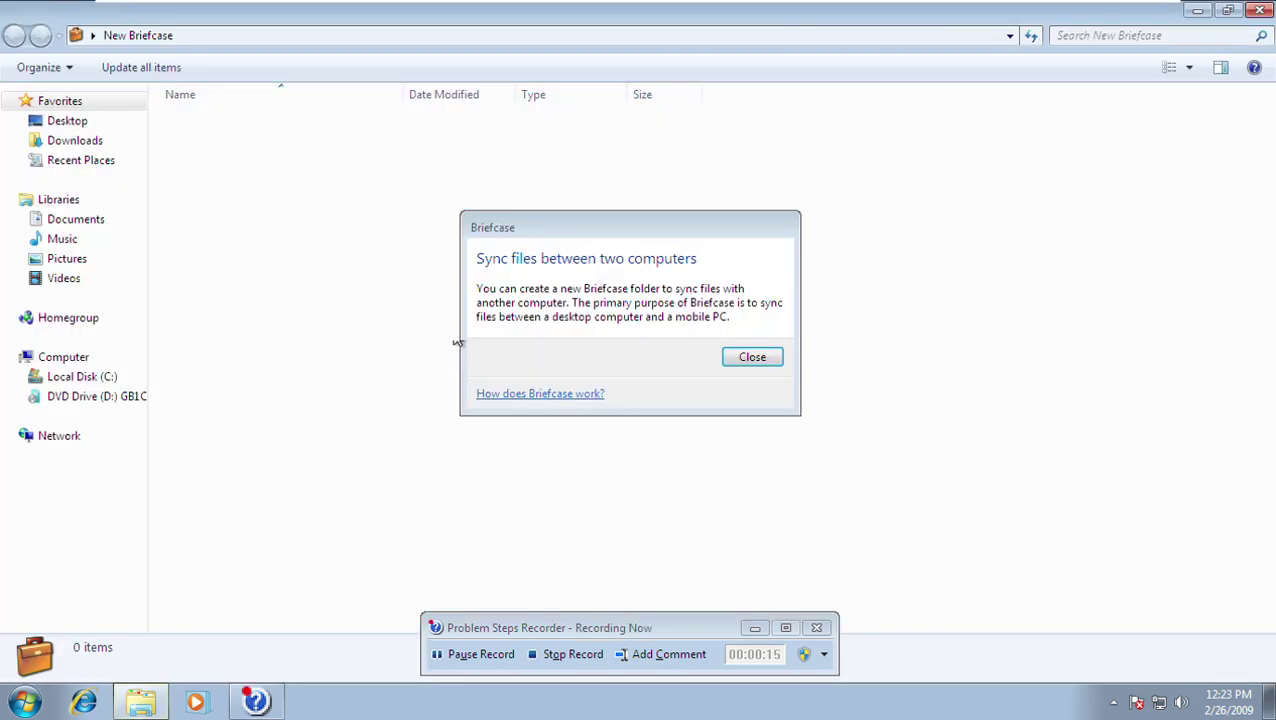
pyautogui.click(755, 362)
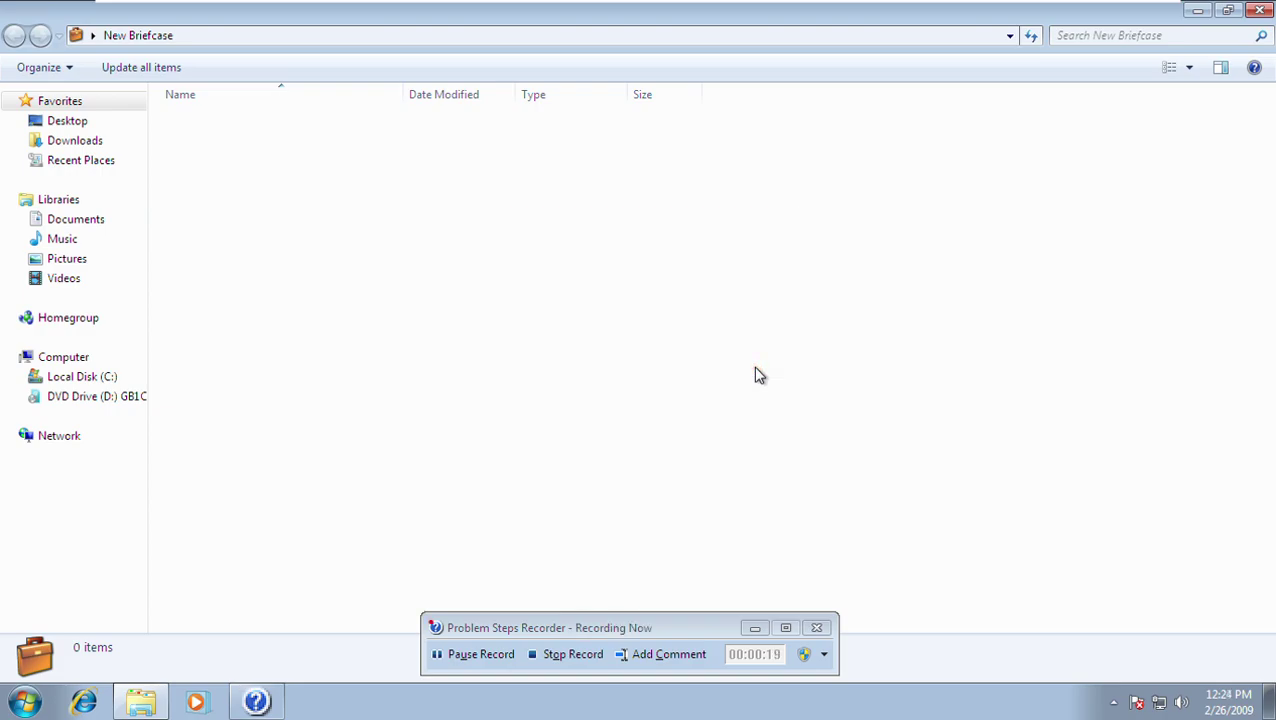
pyautogui.hotkey('alt', 'F4')
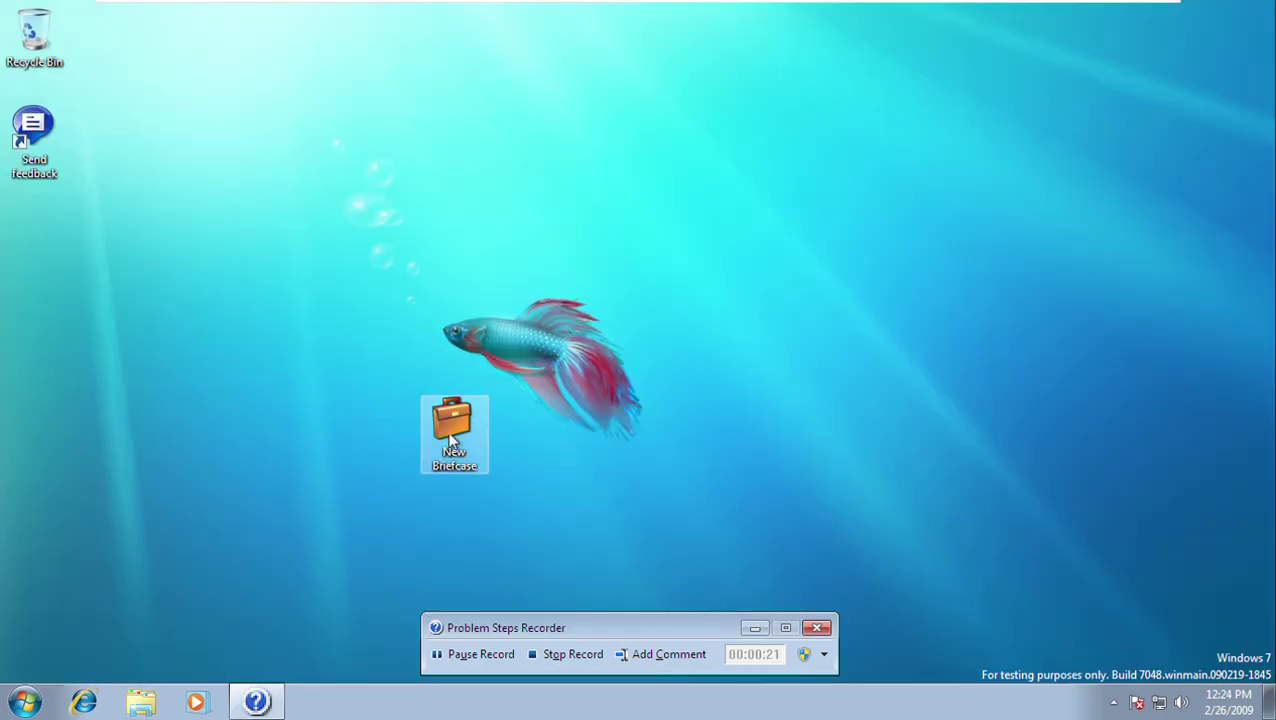
# Delete the Briefcase from the desktop and empty the Recycle Bin, confirming both deletions.
pyautogui.moveTo(551, 464); pyautogui.dragTo(343, 378)
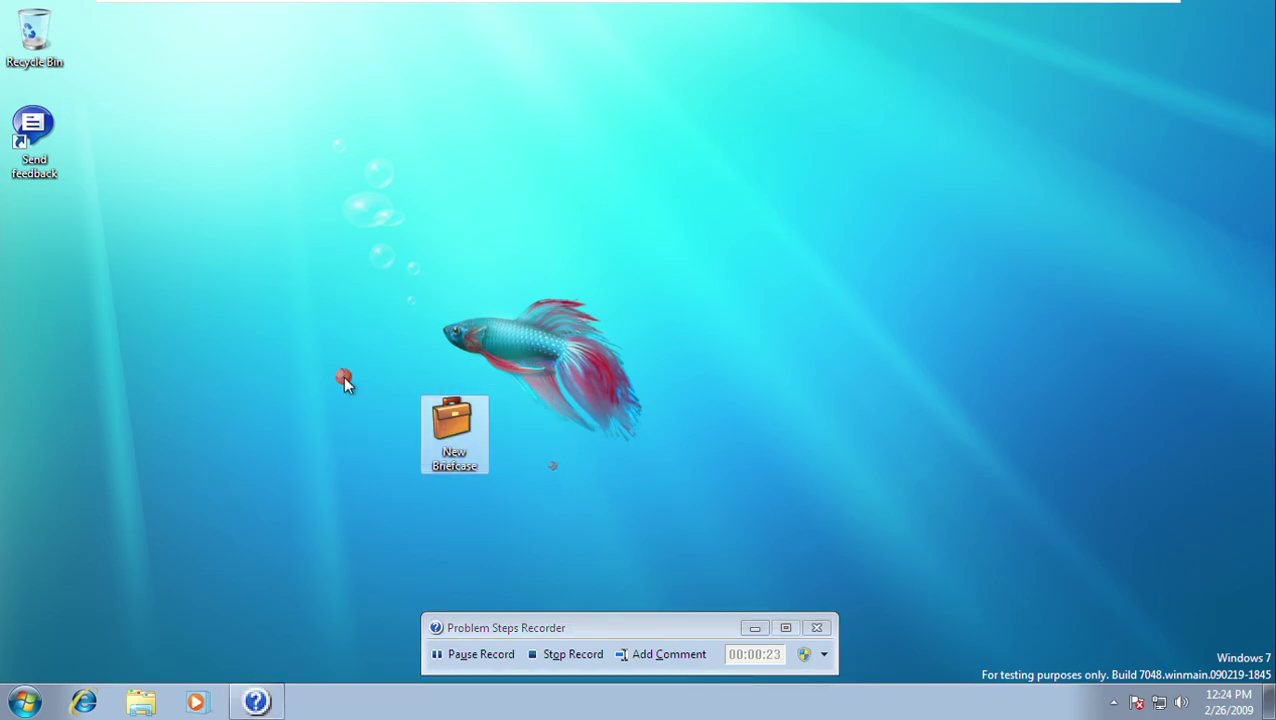
pyautogui.press('Delete')
pyautogui.press('Return')
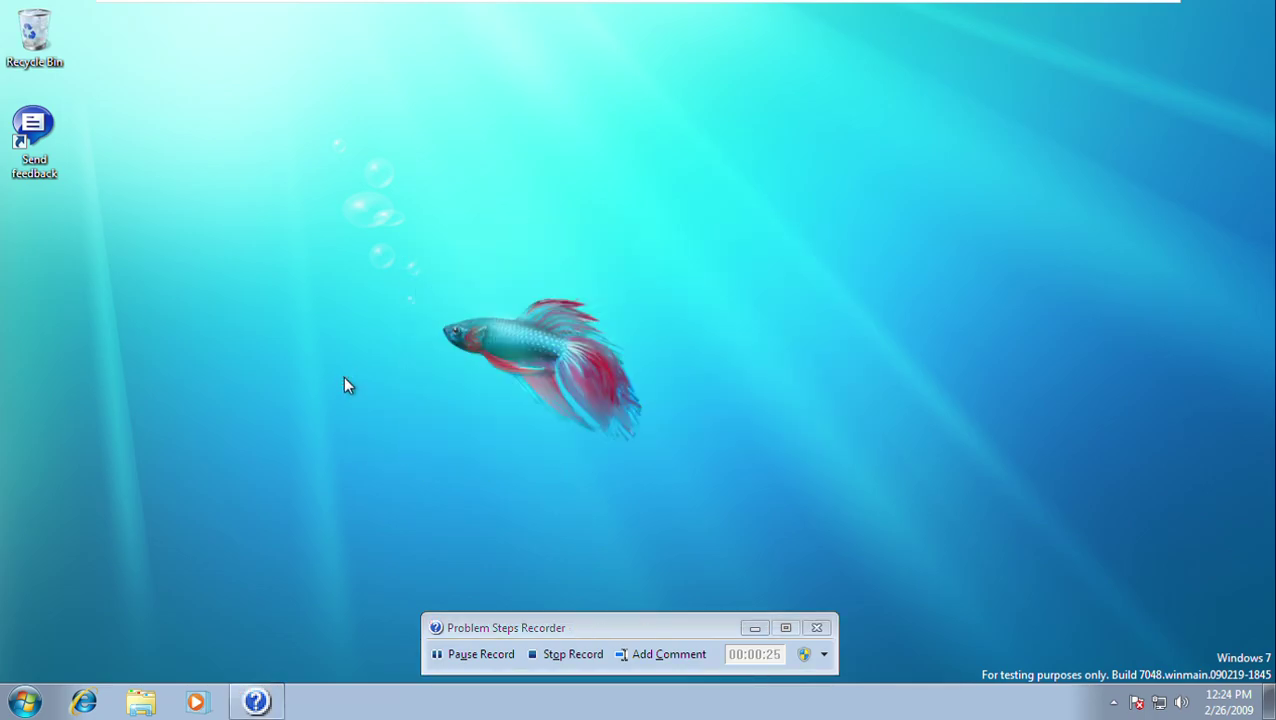
pyautogui.rightClick(52, 43)
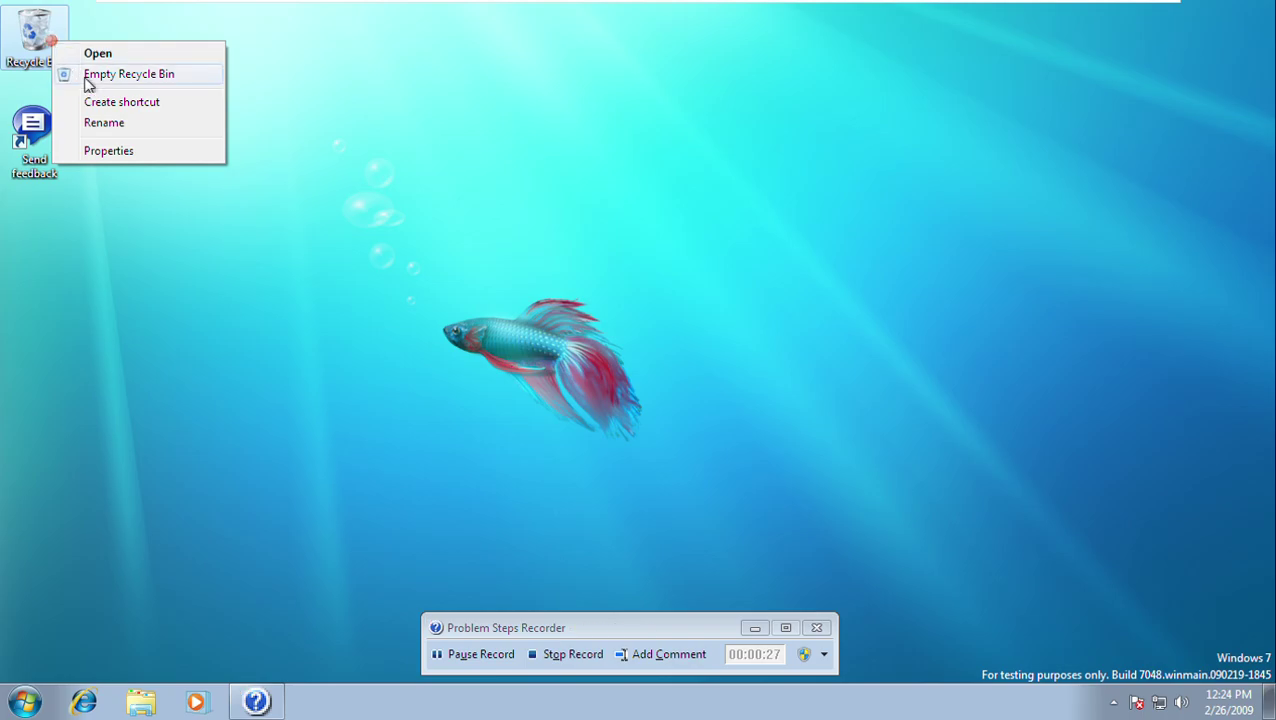
pyautogui.click(85, 75)
pyautogui.press('Return')
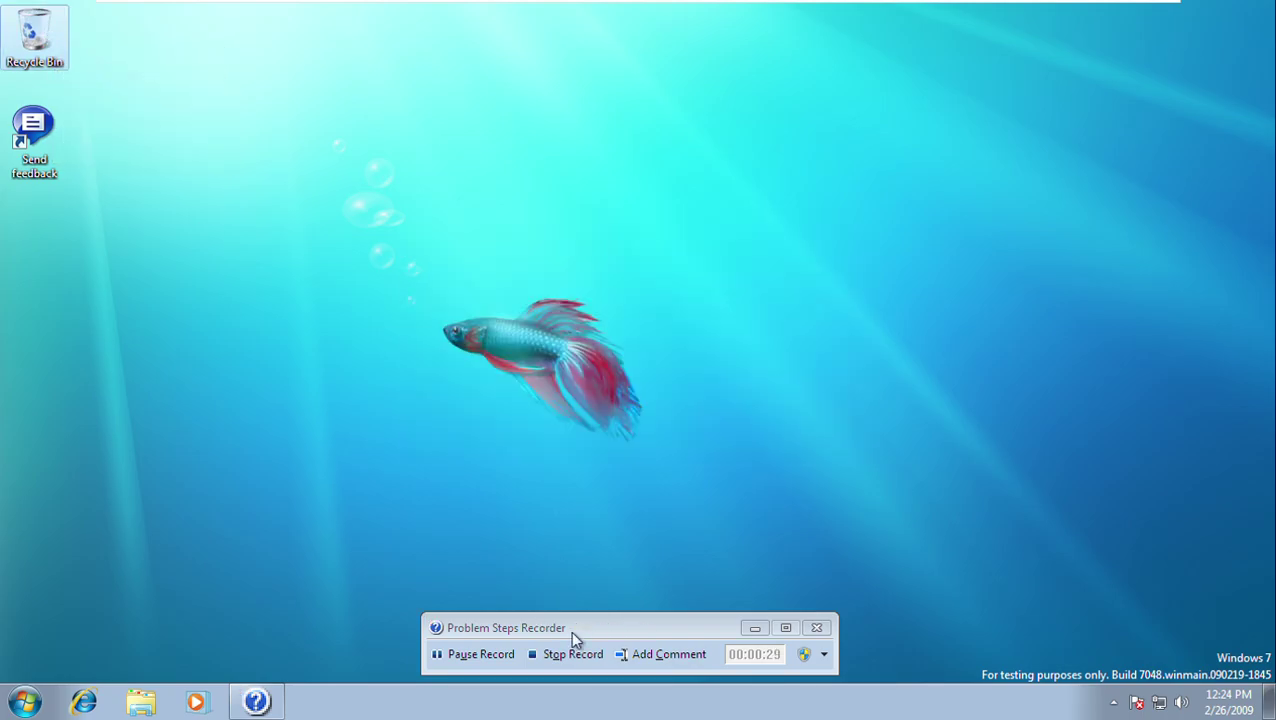
# Restart Problem Steps Recorder as administrator, discarding the current session, and start a new recording with its window moved to just above the taskbar.
pyautogui.click(804, 656)
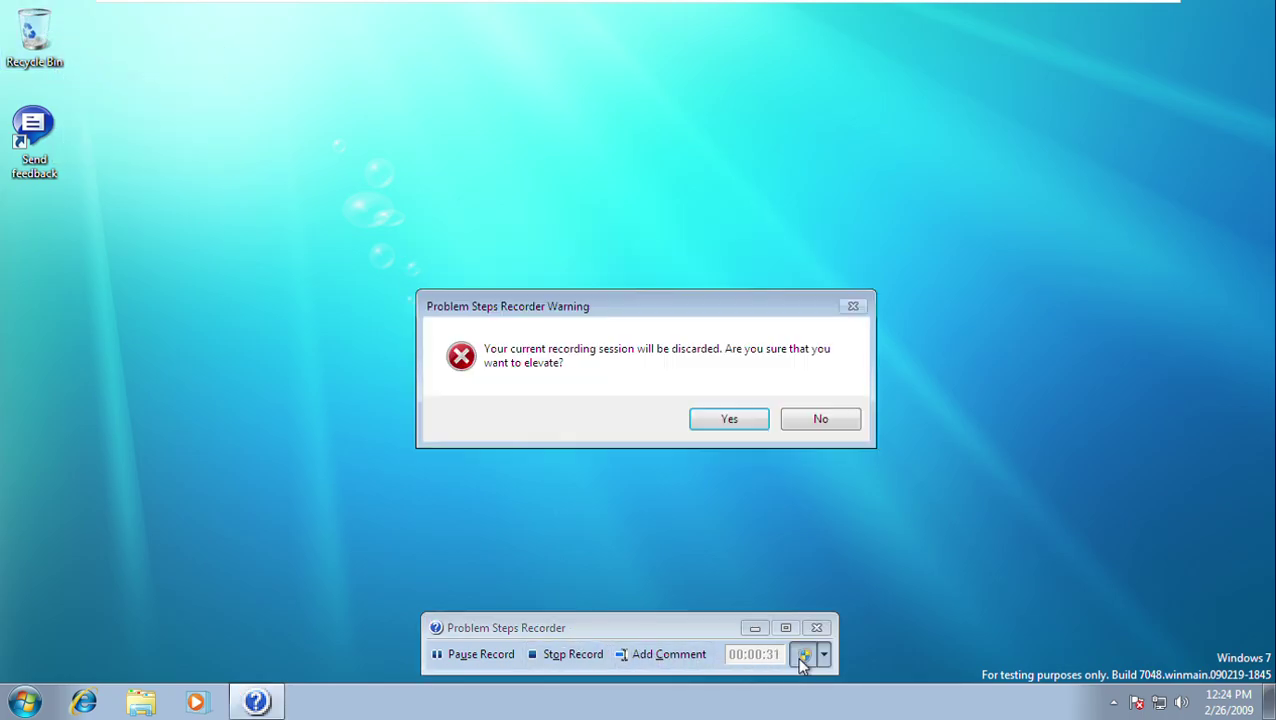
pyautogui.press('Return')
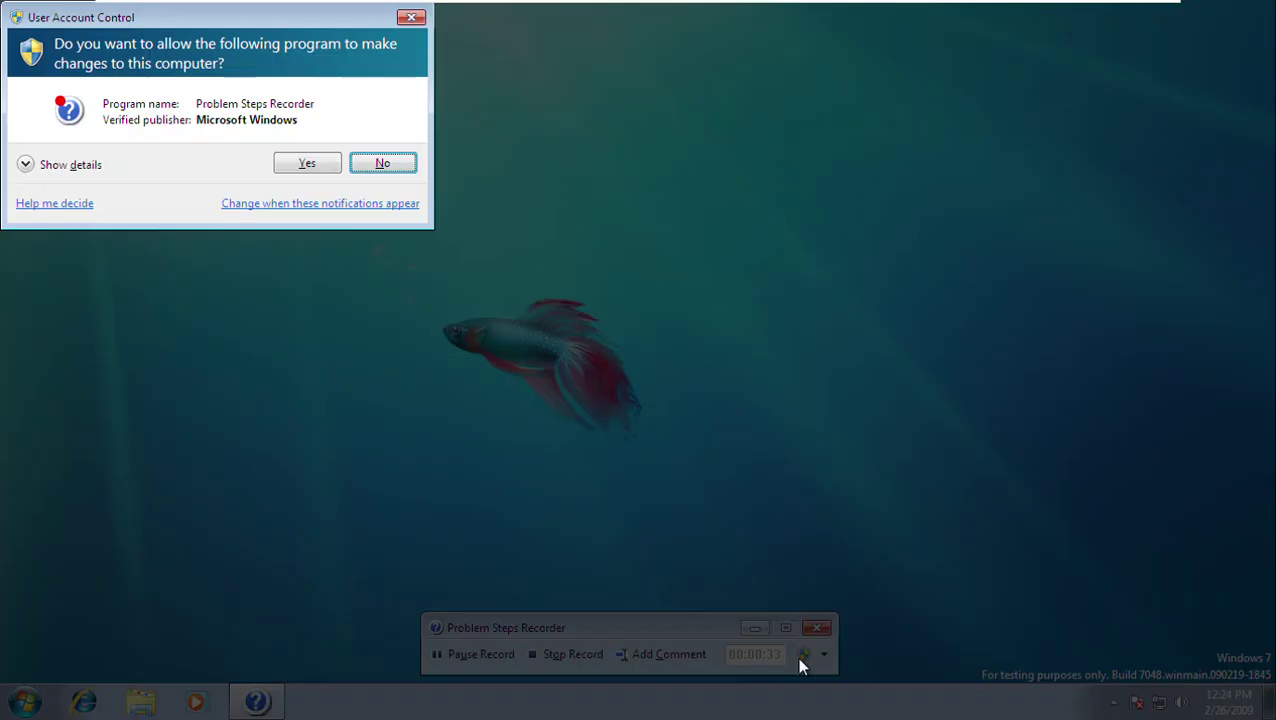
pyautogui.hotkey('alt', 'y')
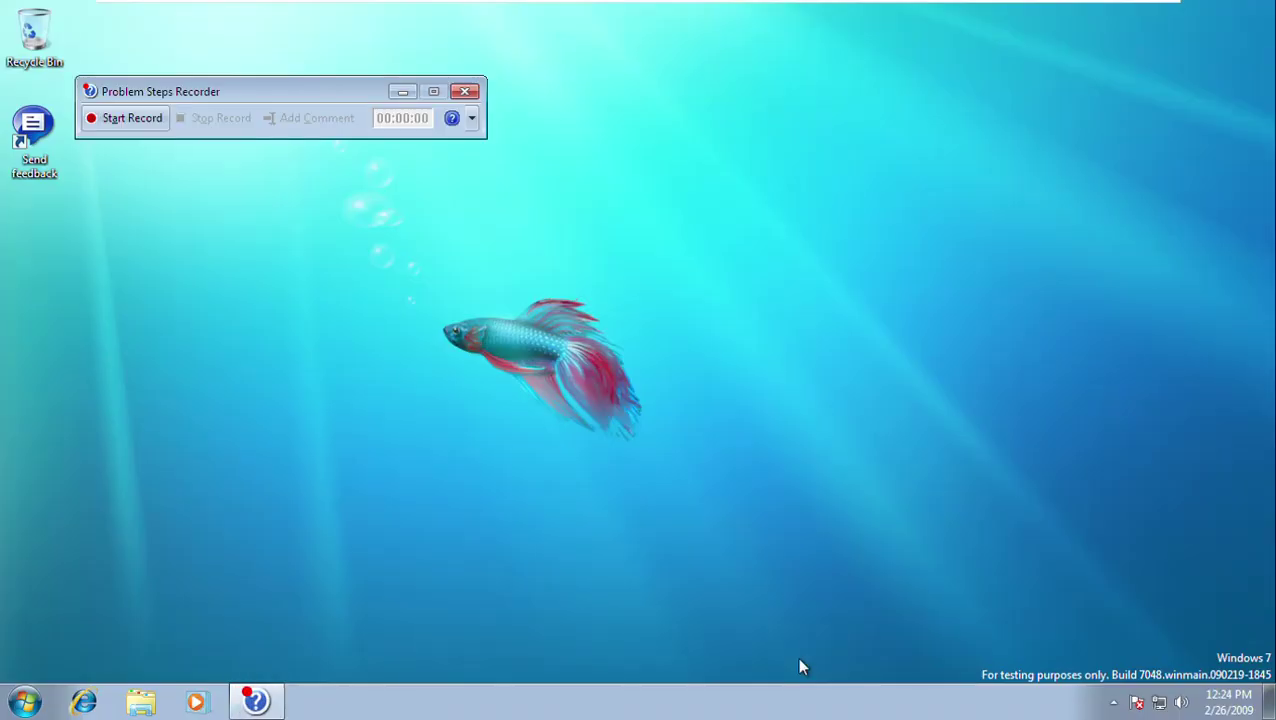
pyautogui.click(142, 121)
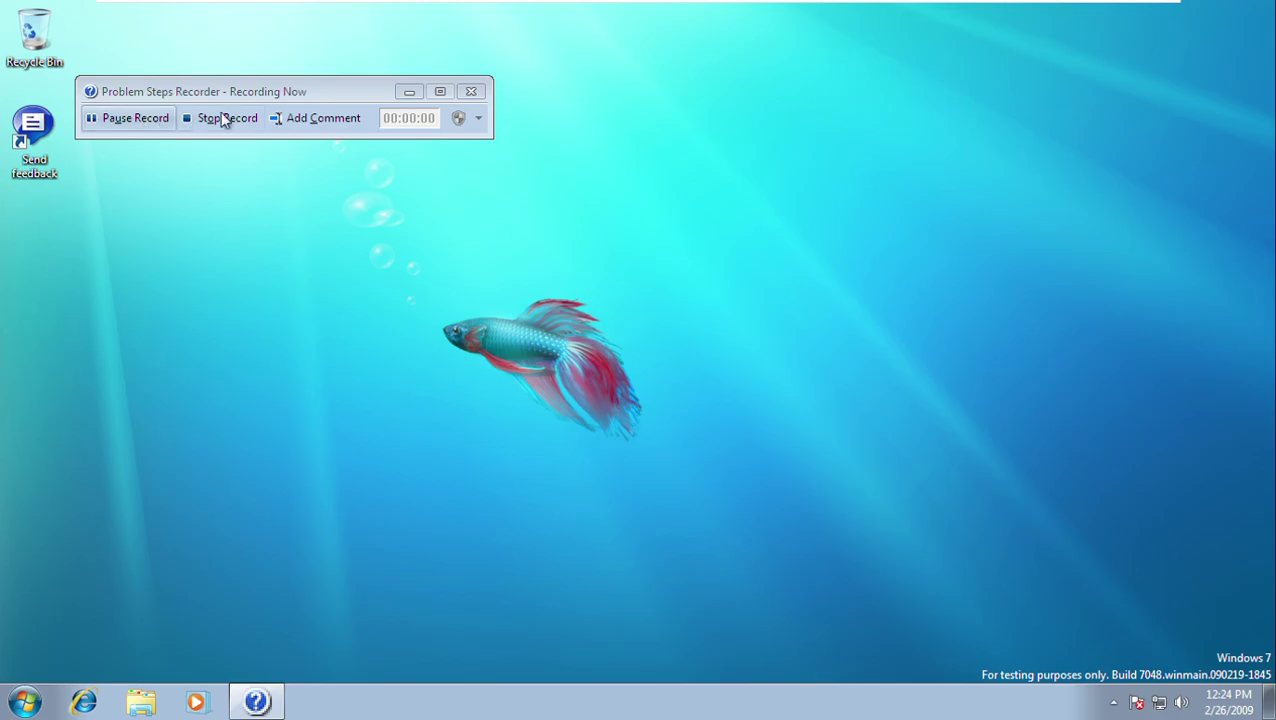
pyautogui.moveTo(229, 94); pyautogui.dragTo(582, 618)
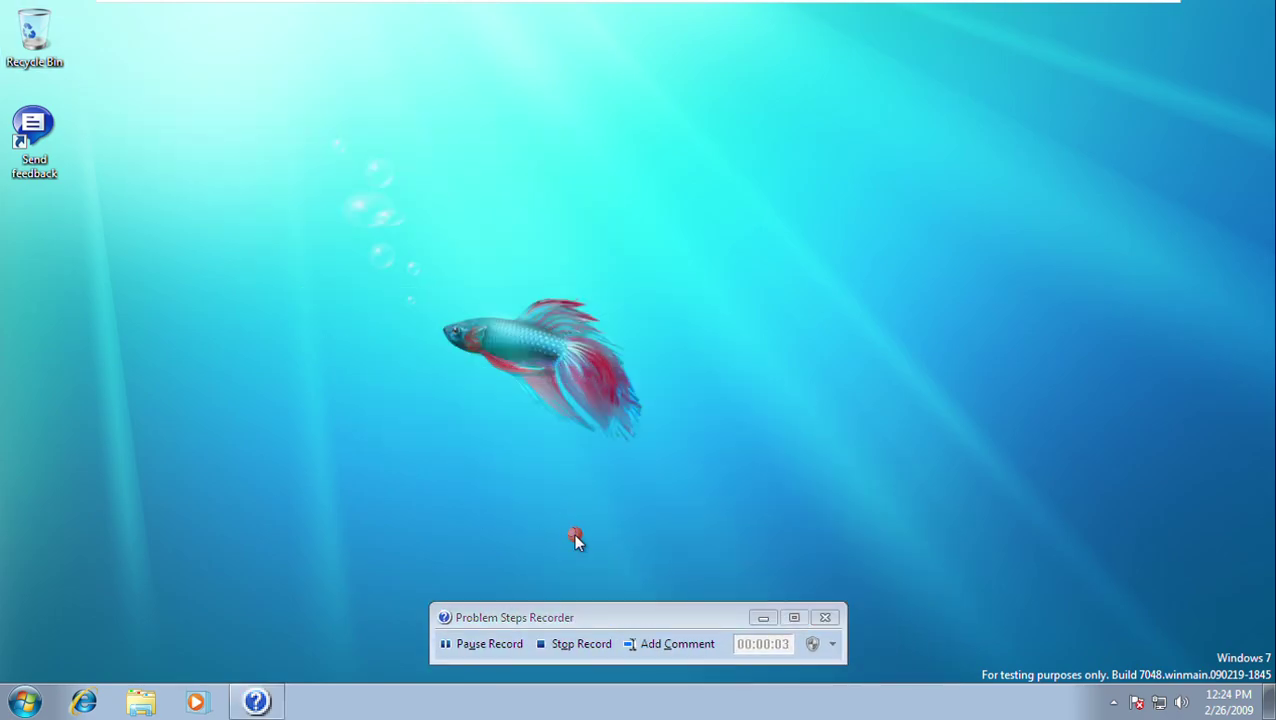
# Add the comment "Windows 7 Build 7048 on Problem Screen Recorder" to the recording and try pausing and resuming it.
pyautogui.click(699, 646)
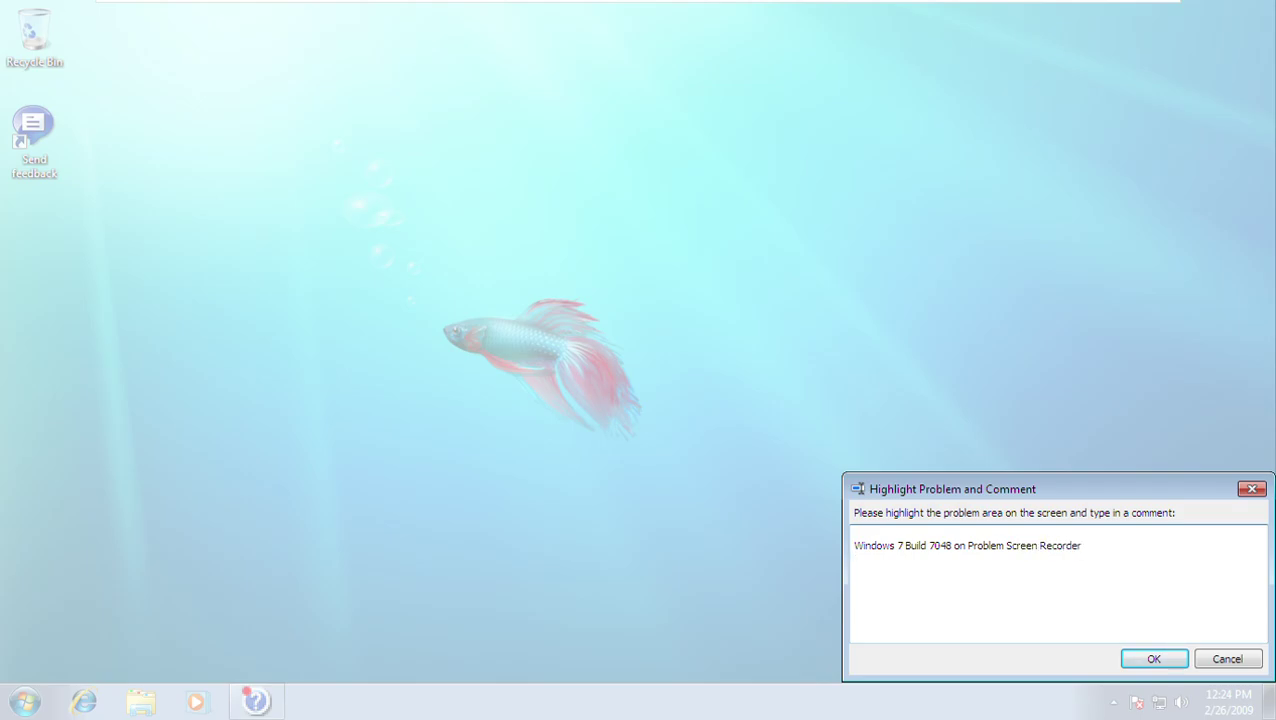
pyautogui.click(1154, 659)
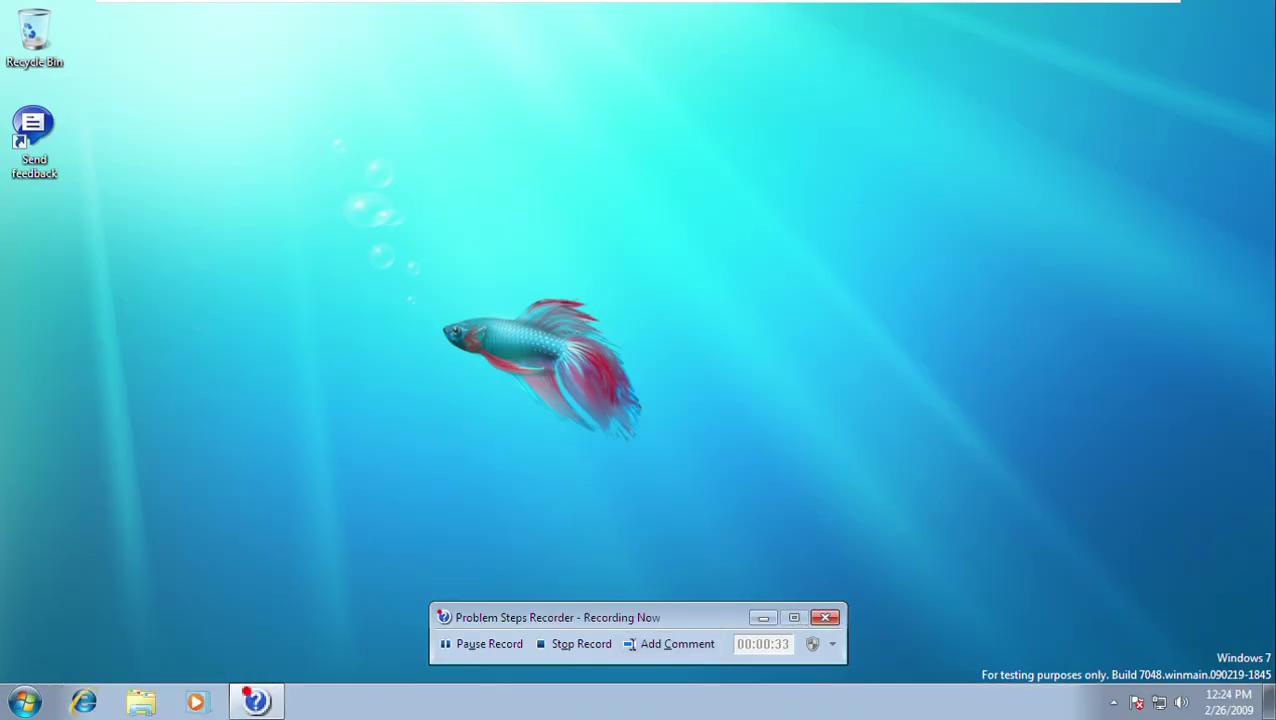
pyautogui.click(498, 644)
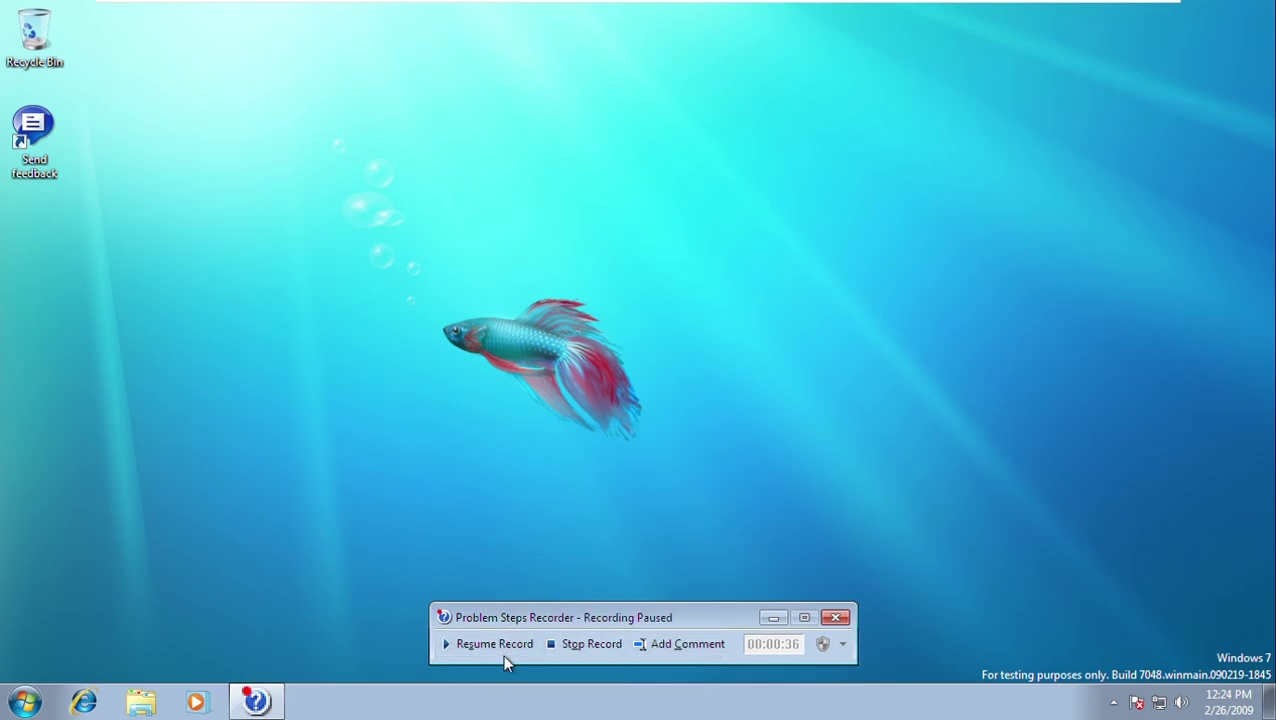
pyautogui.click(501, 652)
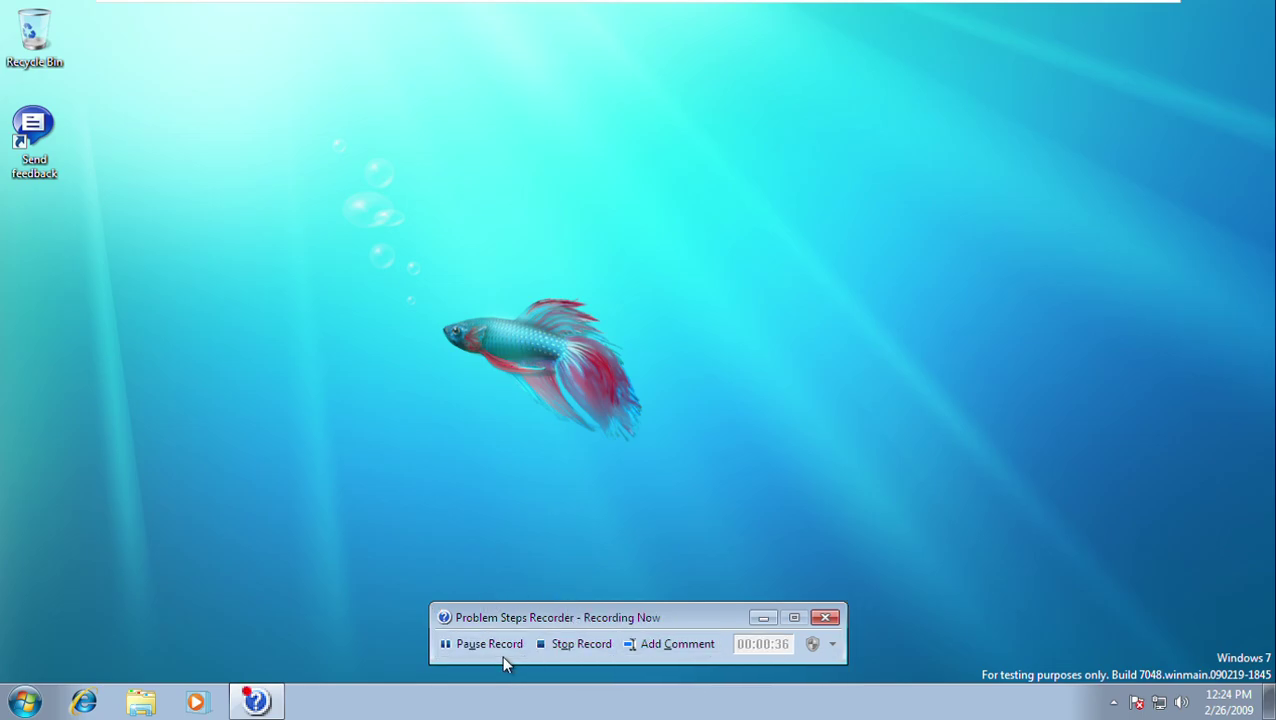
# Stop the recording and save it as a ZIP file named 12 in the Videos library.
pyautogui.click(598, 645)
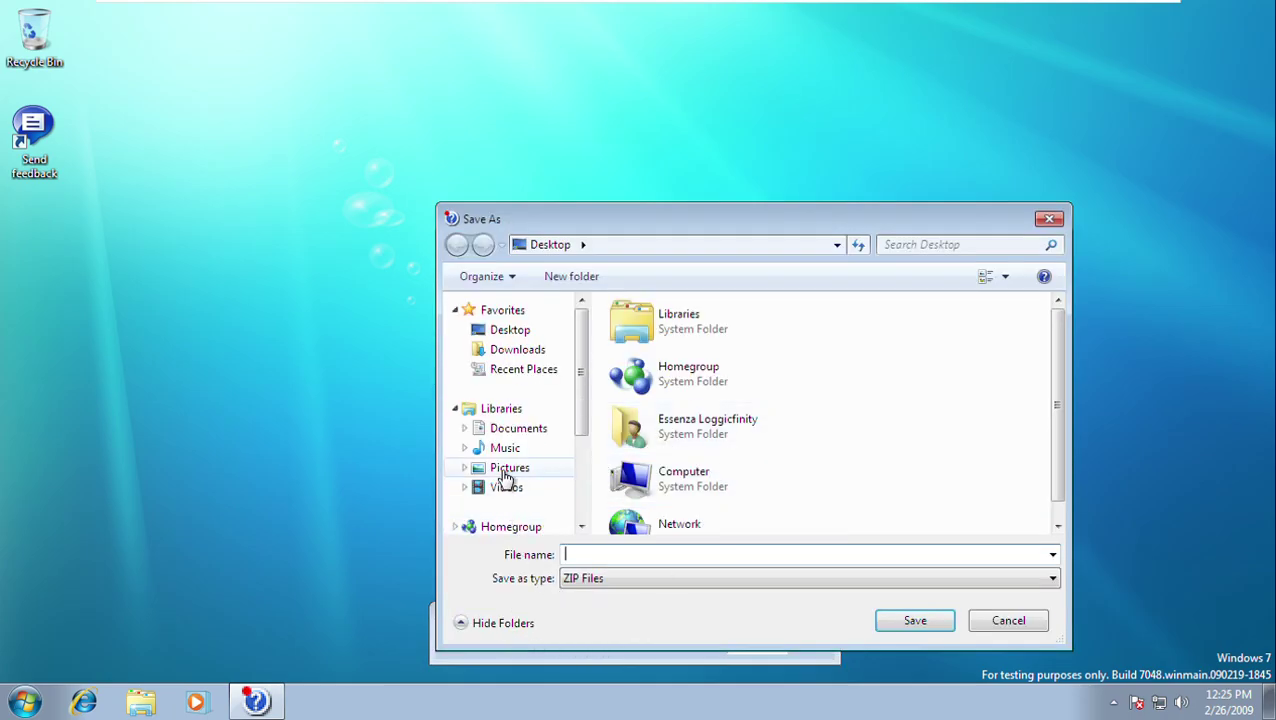
pyautogui.click(511, 469)
pyautogui.click(528, 487)
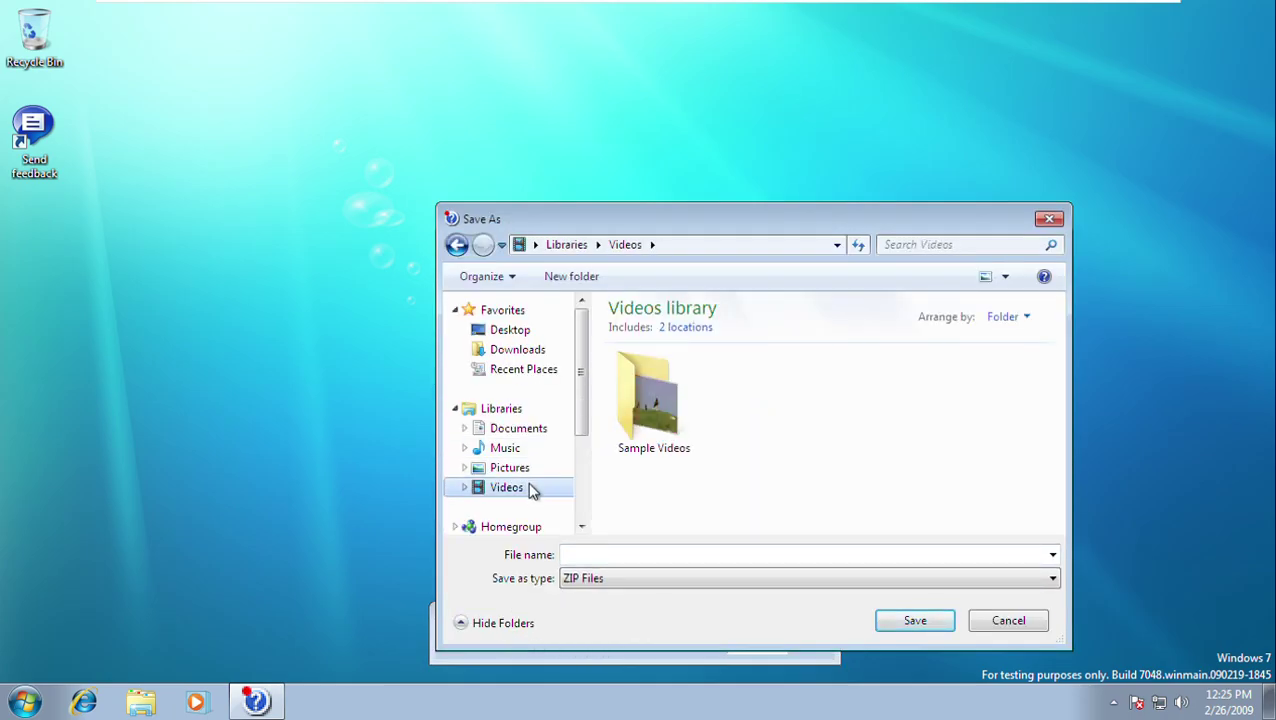
pyautogui.click(622, 578)
pyautogui.click(622, 578)
pyautogui.click(619, 556)
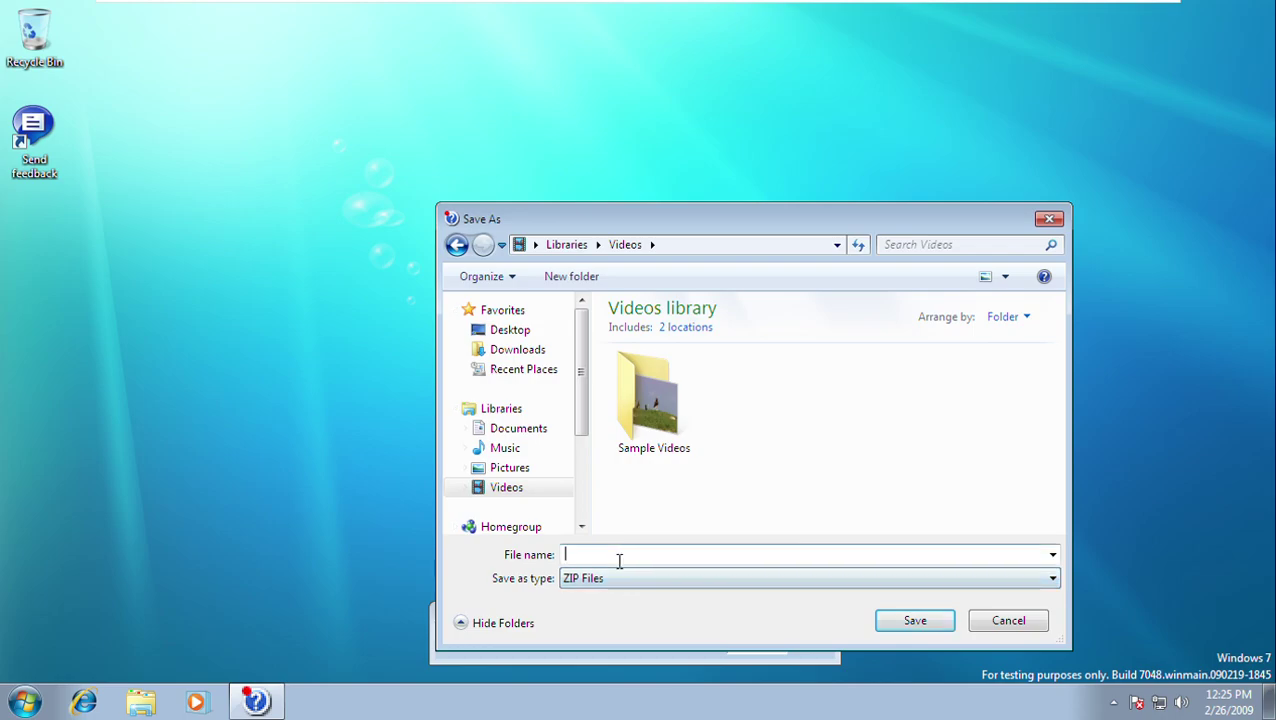
pyautogui.press('Escape')
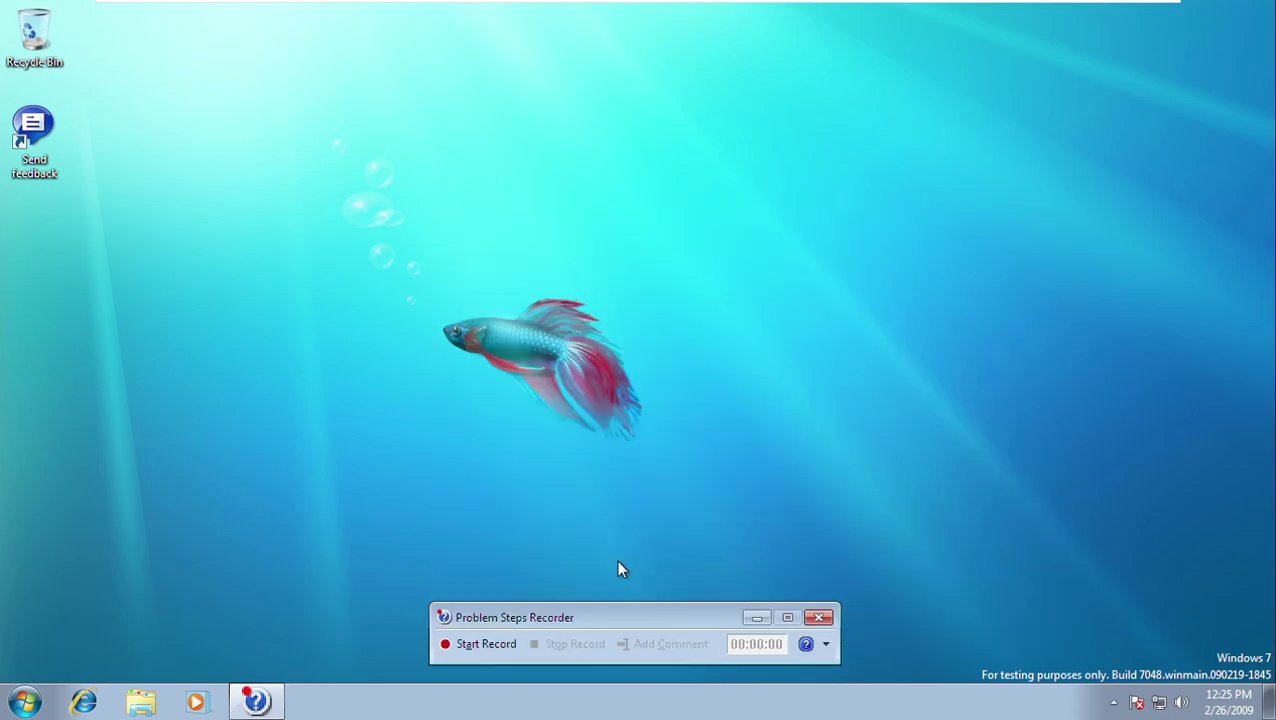
# Open the recorded report inside the 12 archive in the Videos library, declining Internet Explorer as default browser and dismissing its security notice.
pyautogui.click(140, 702)
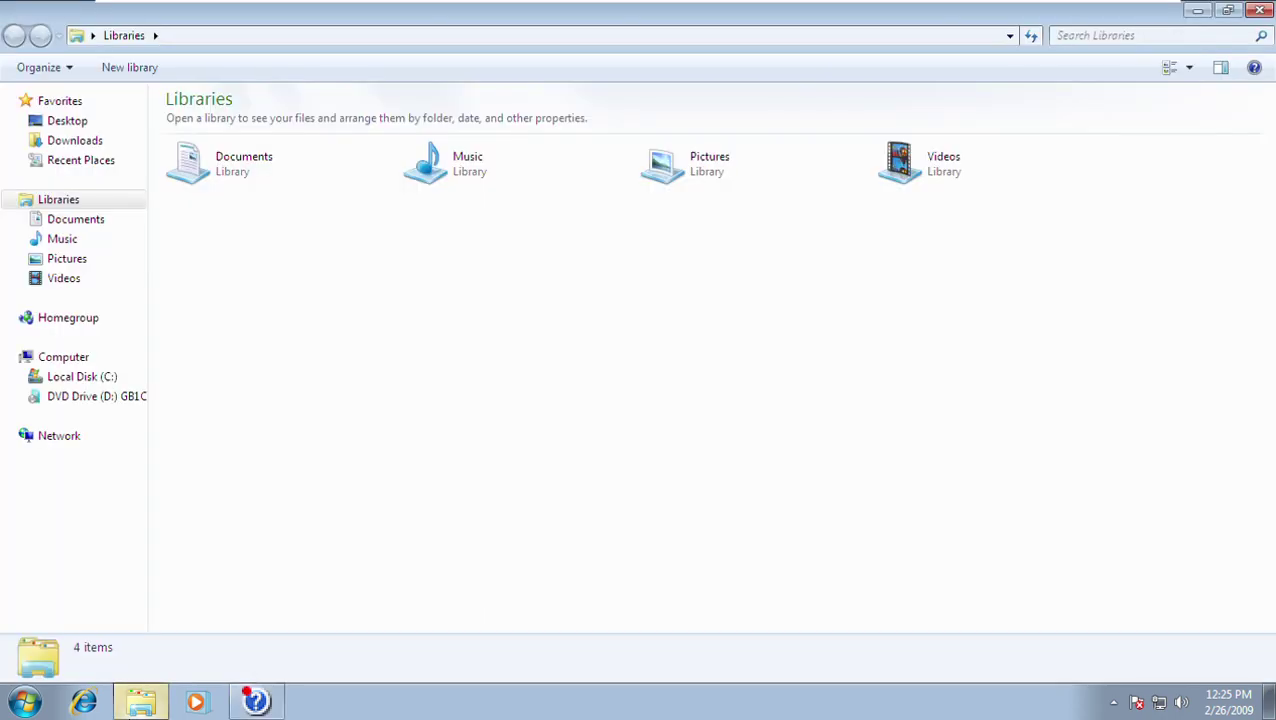
pyautogui.click(85, 290)
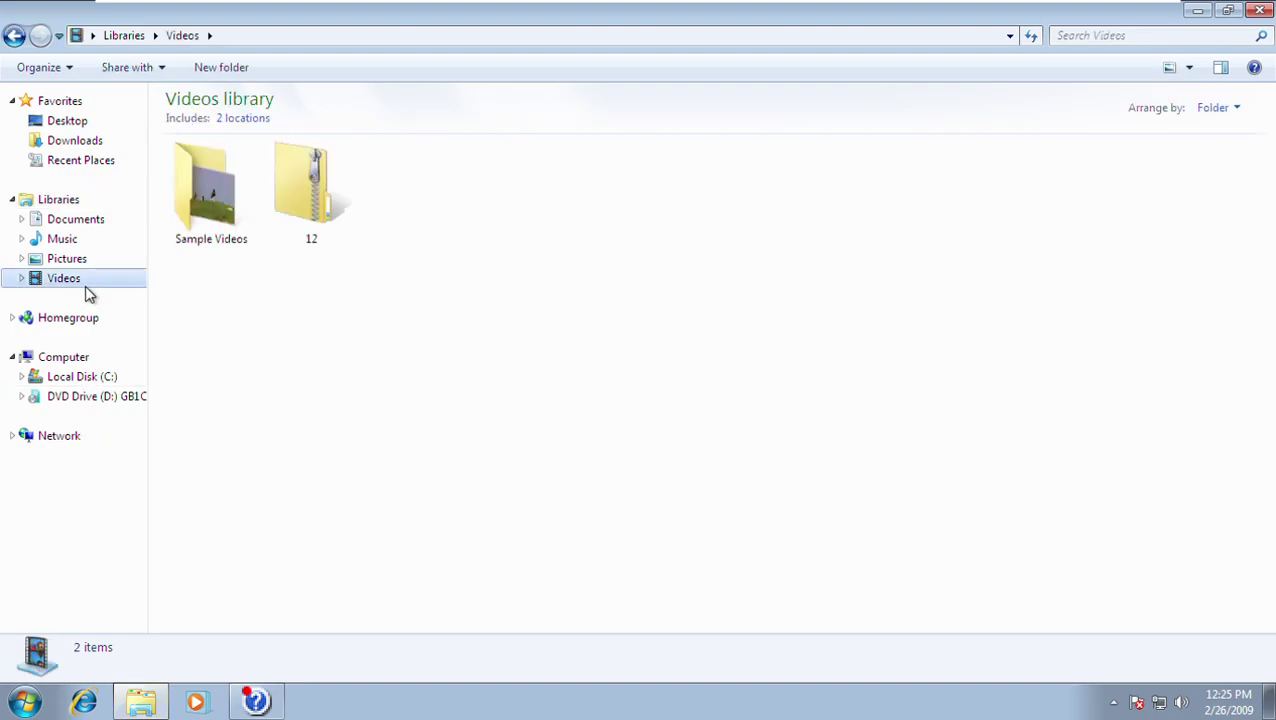
pyautogui.doubleClick(352, 222)
pyautogui.doubleClick(264, 124)
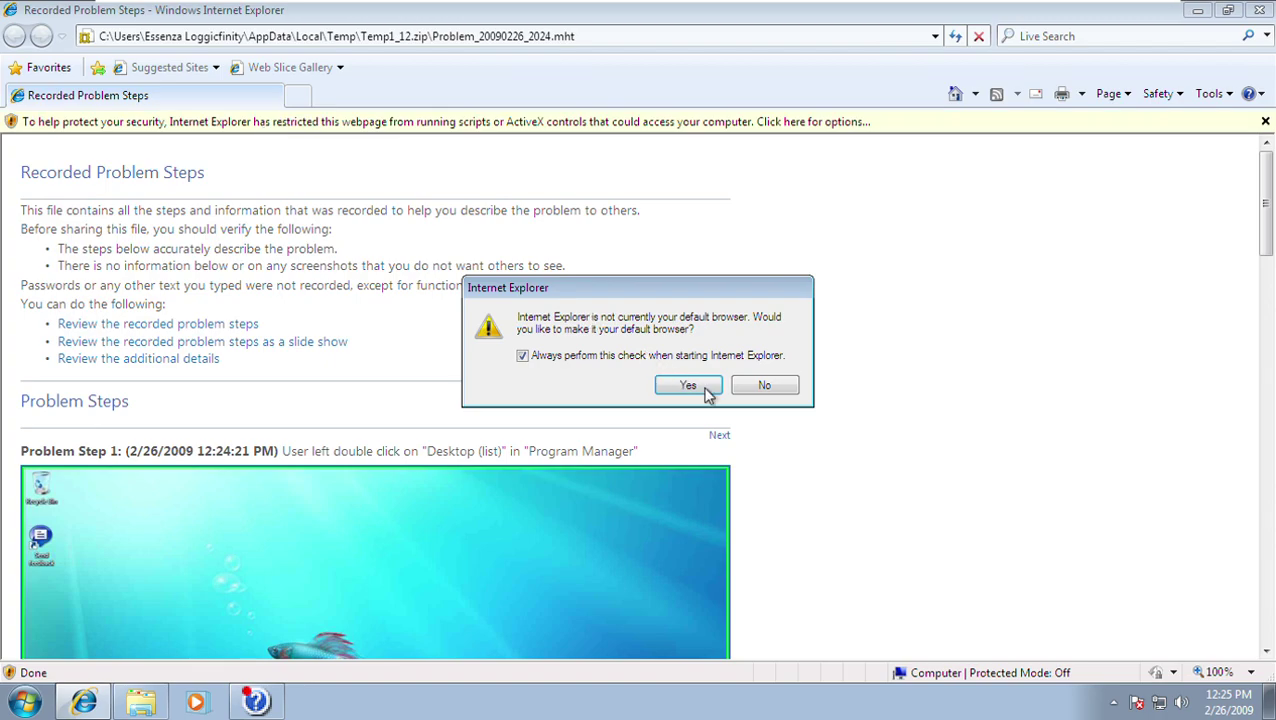
pyautogui.click(762, 386)
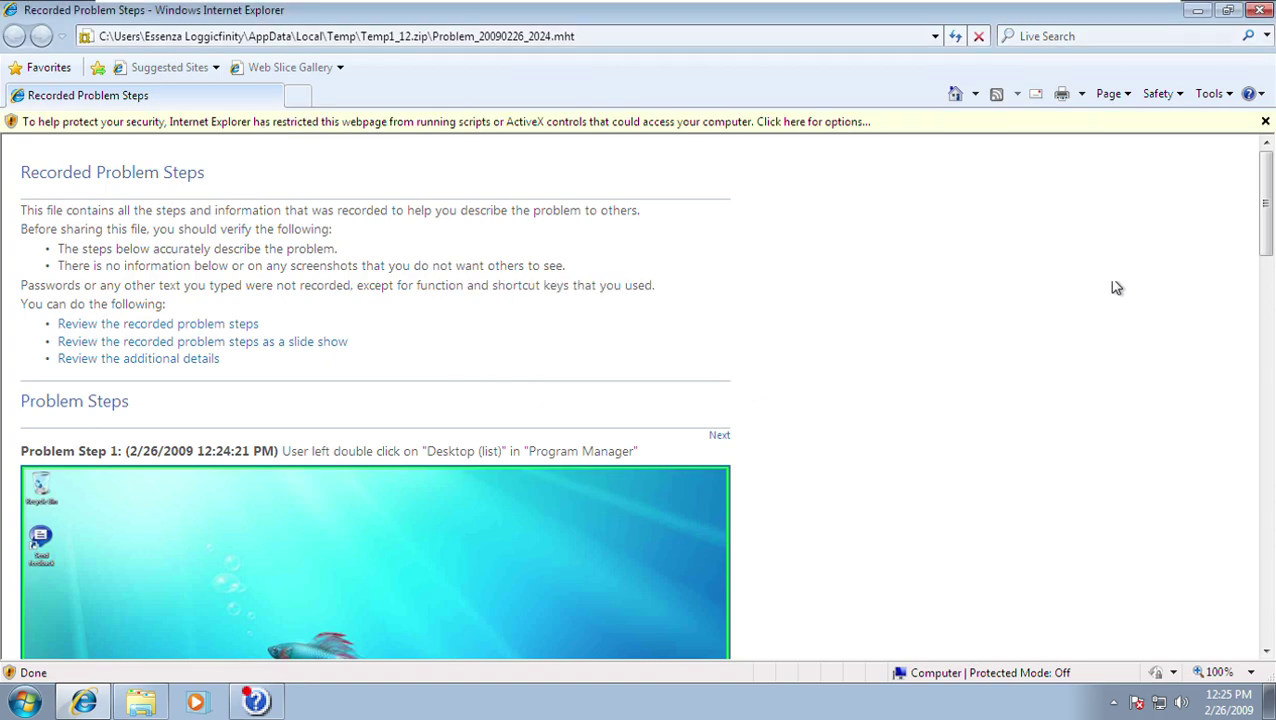
pyautogui.click(1265, 121)
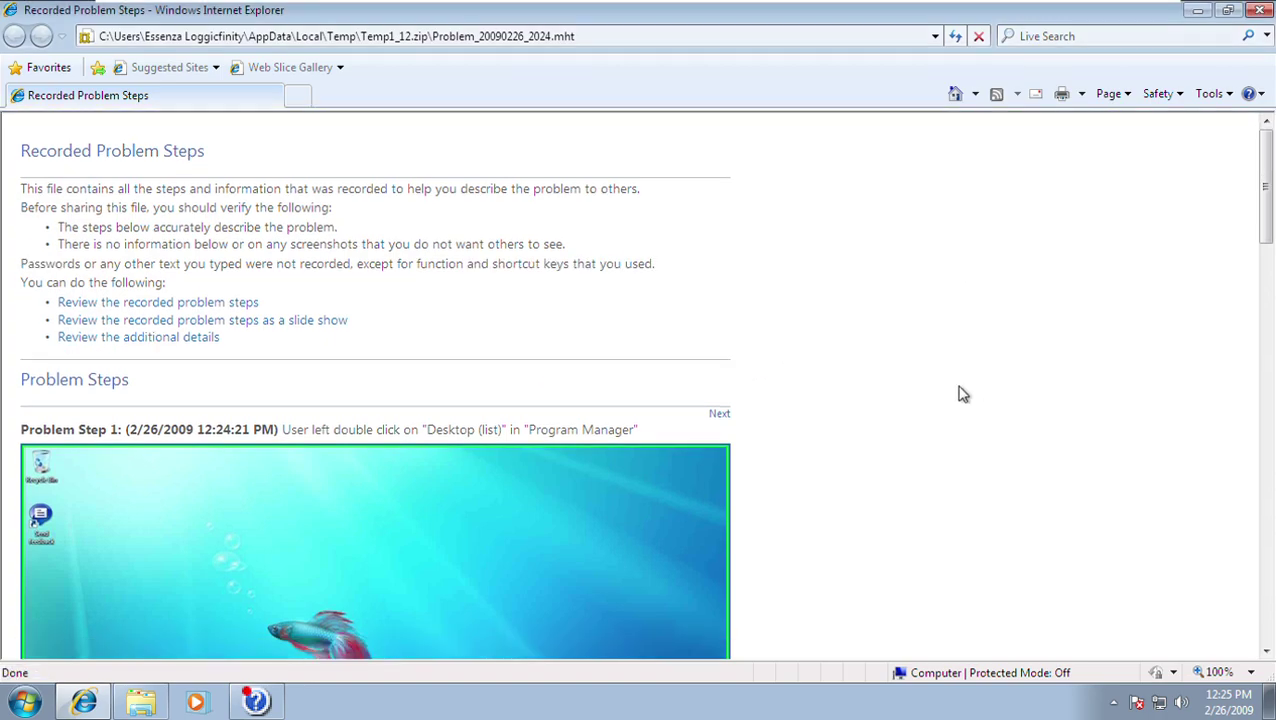
# Examine the Recorded Problem Steps report, including both step screenshots, the user comment and the Additional Details section.
pyautogui.scroll(-3, 962, 393)
pyautogui.scroll(-15, 962, 393)
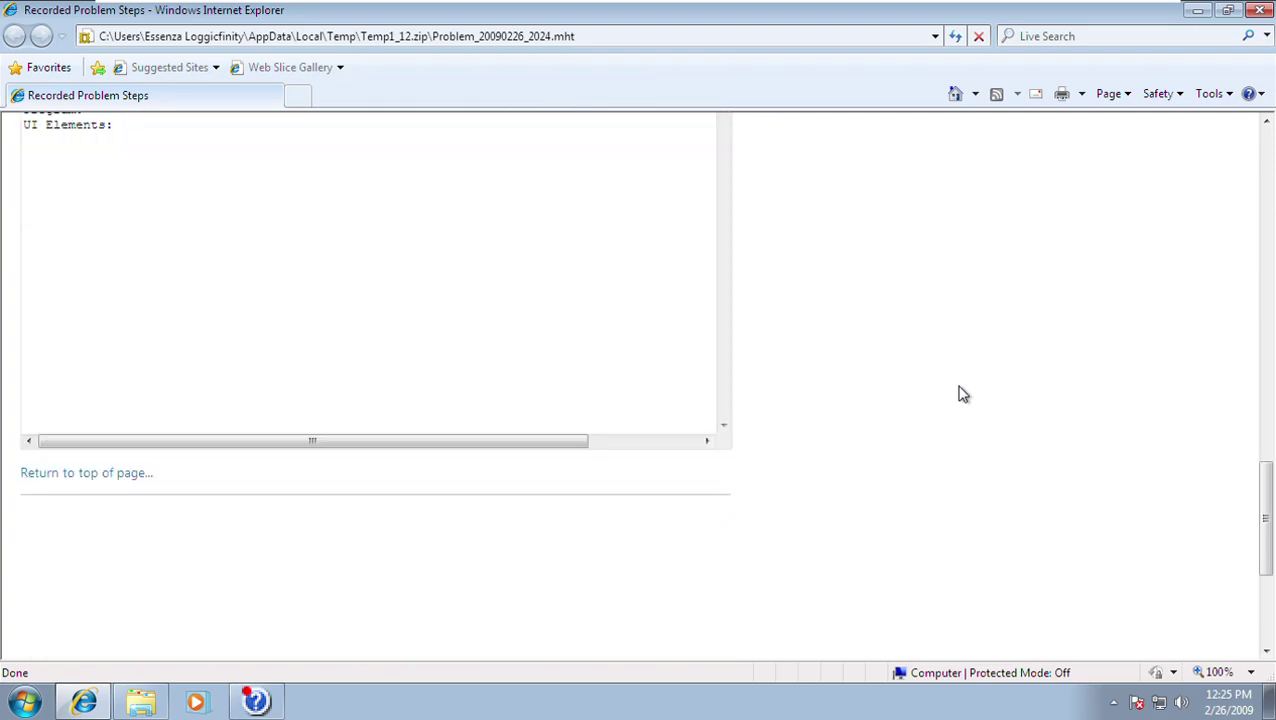
pyautogui.scroll(2, 962, 393)
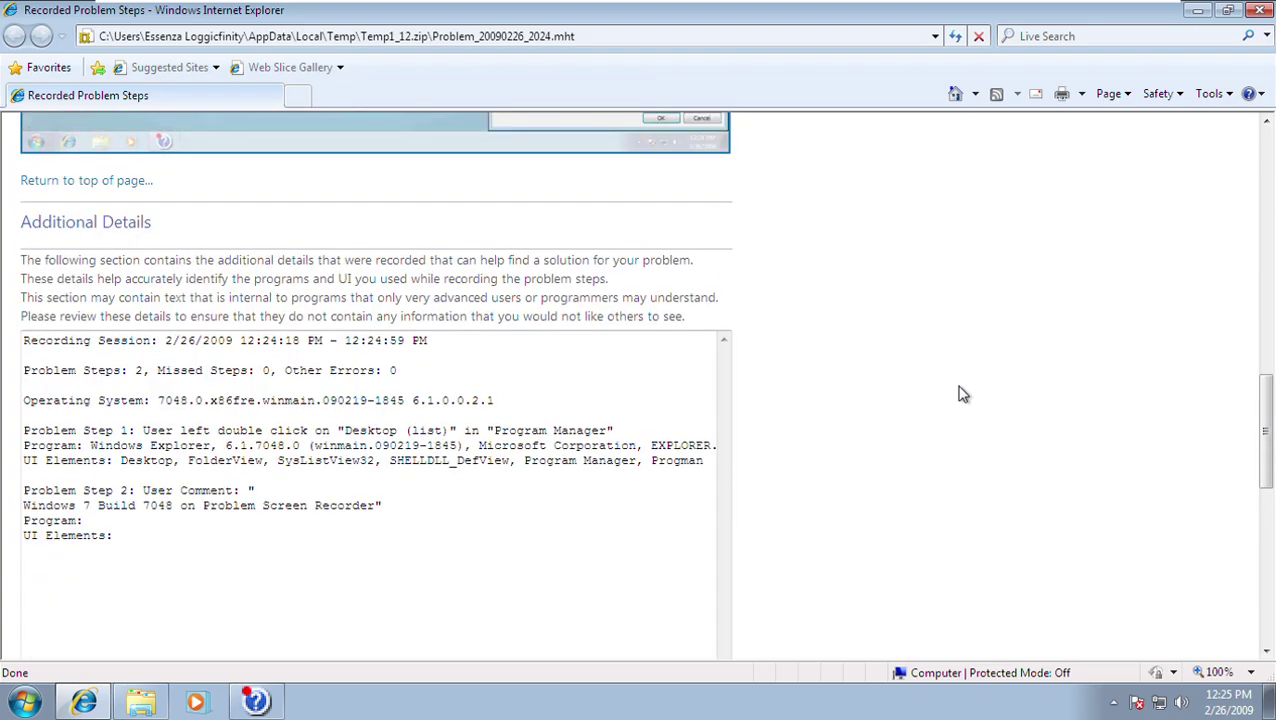
pyautogui.scroll(10, 962, 393)
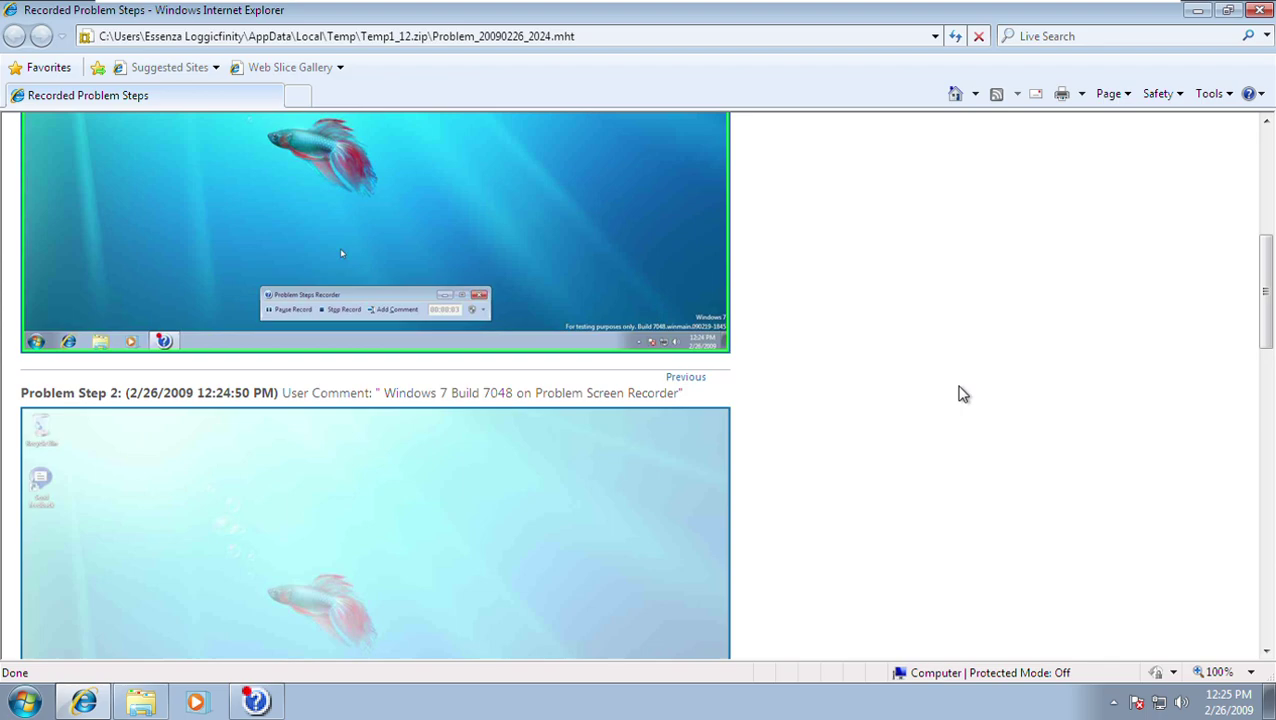
pyautogui.scroll(13, 962, 393)
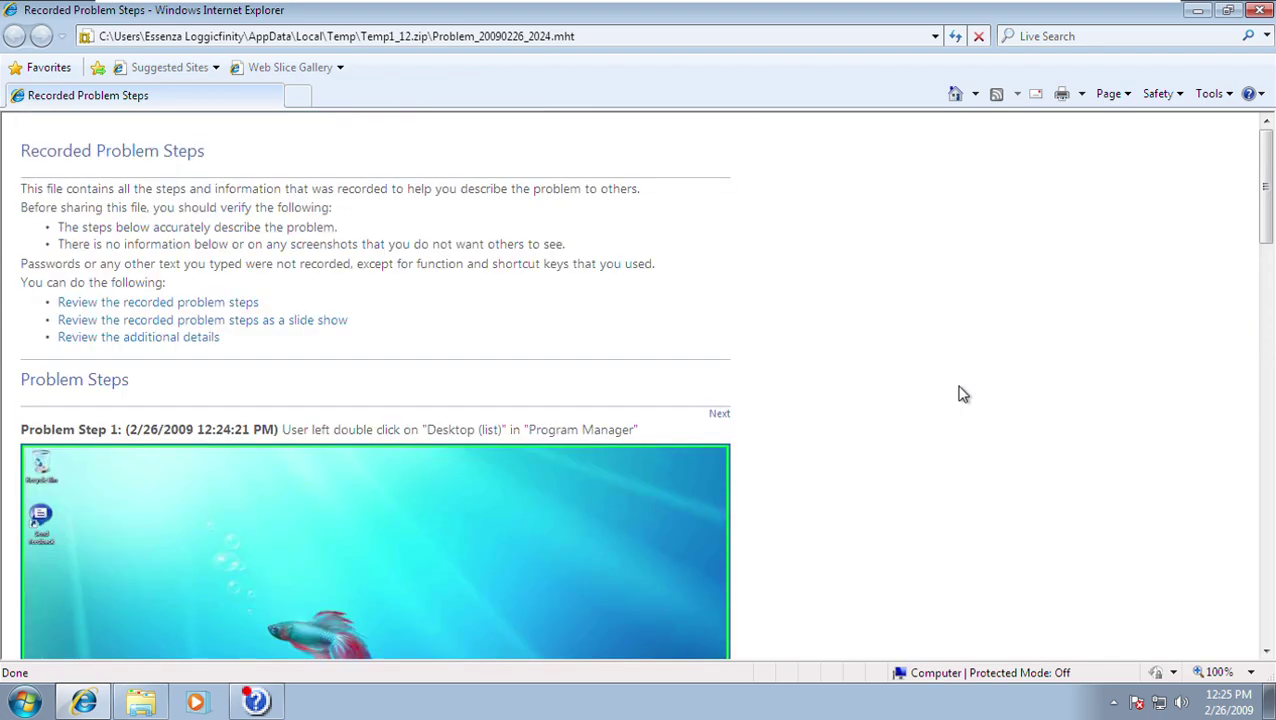
pyautogui.scroll(-20, 962, 393)
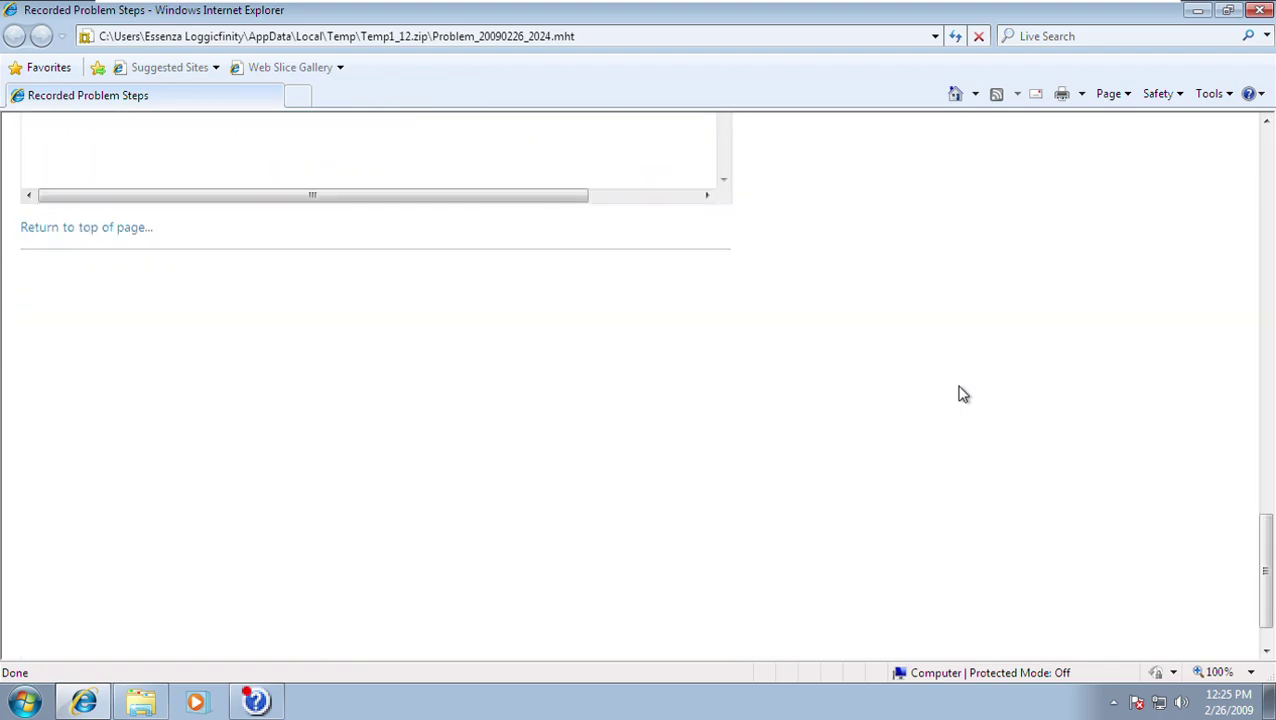
pyautogui.scroll(3, 962, 393)
pyautogui.scroll(-4, 962, 393)
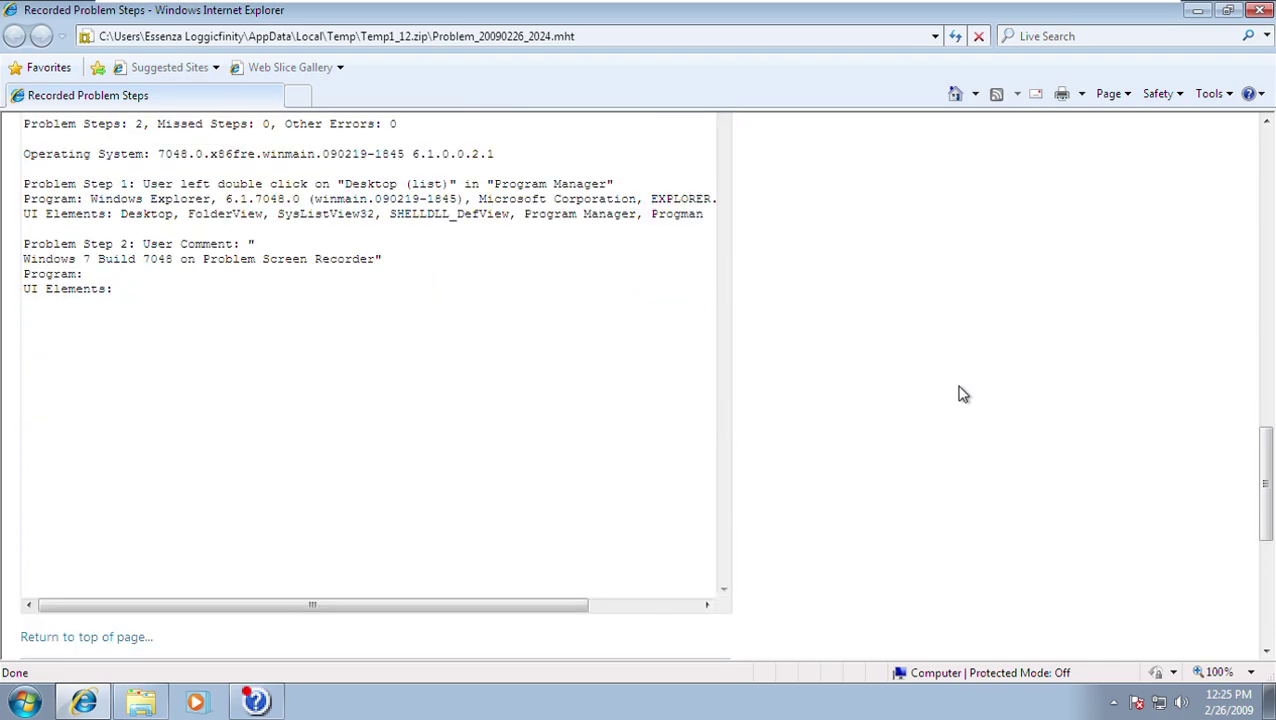
pyautogui.scroll(3, 962, 393)
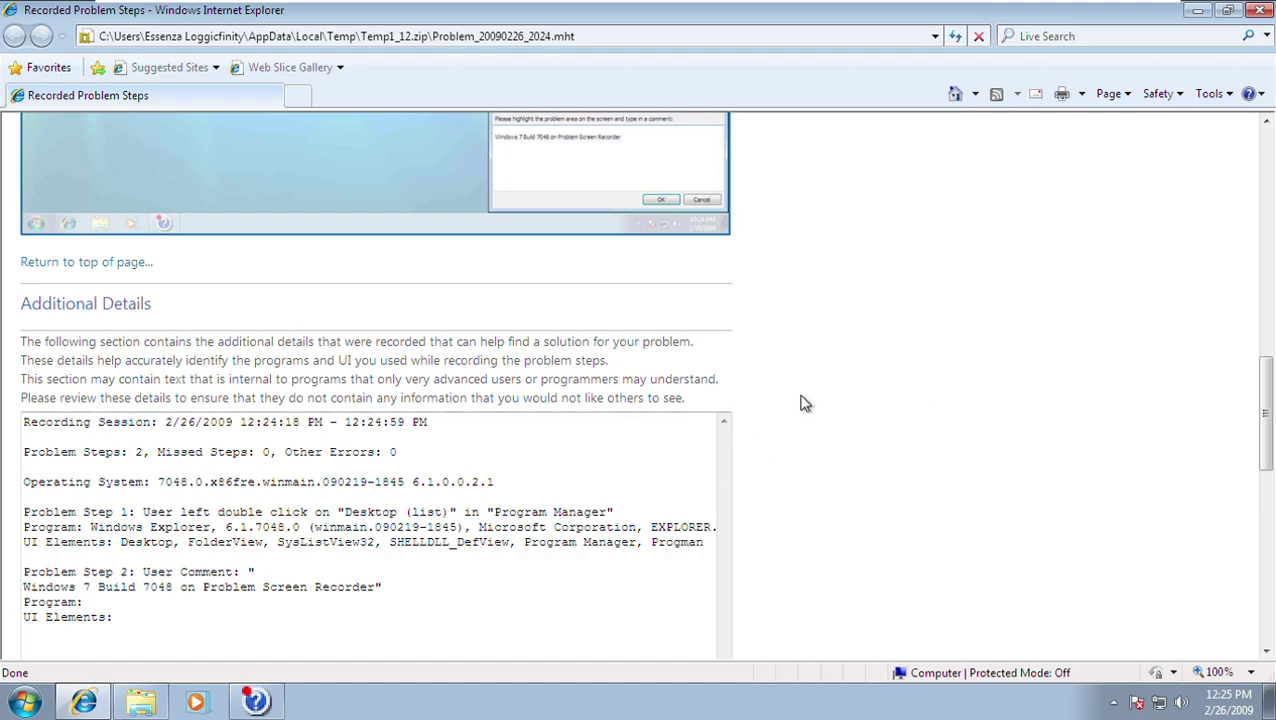
# Try the report's navigation links between the two problem steps, back to its beginning and to the recorded problem steps, reviewing each section.
pyautogui.scroll(1, 758, 421)
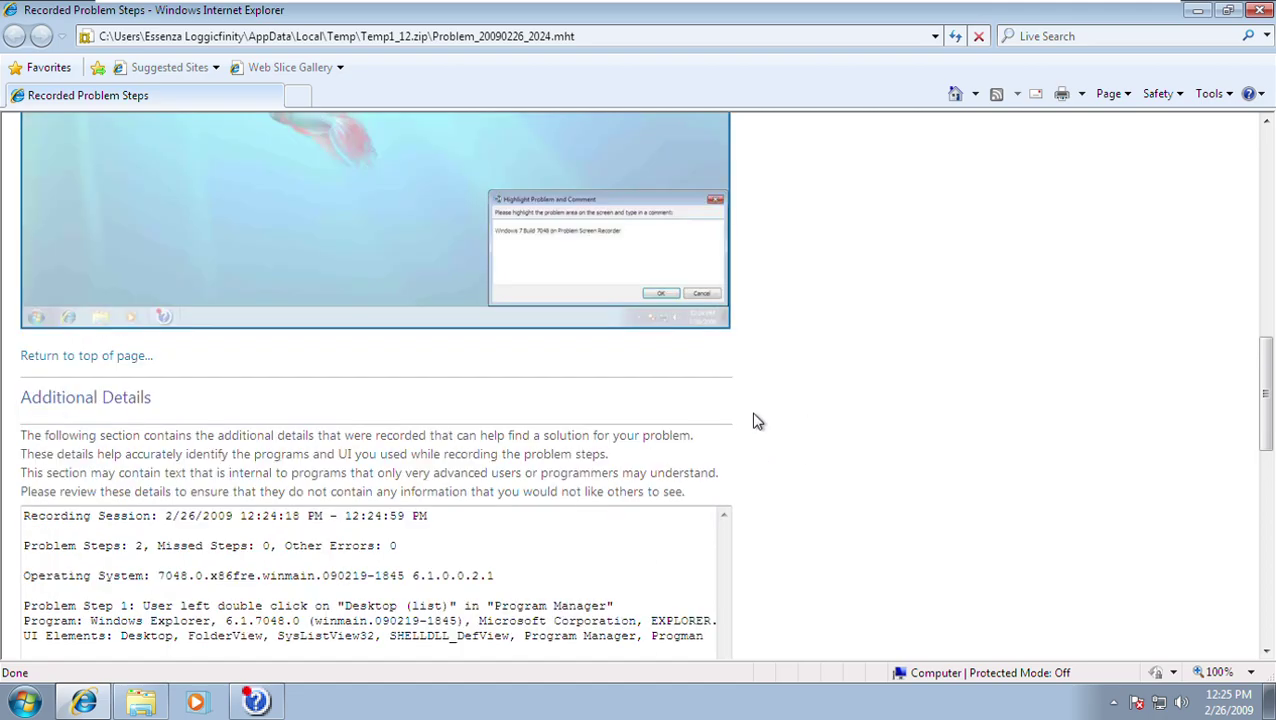
pyautogui.scroll(15, 758, 421)
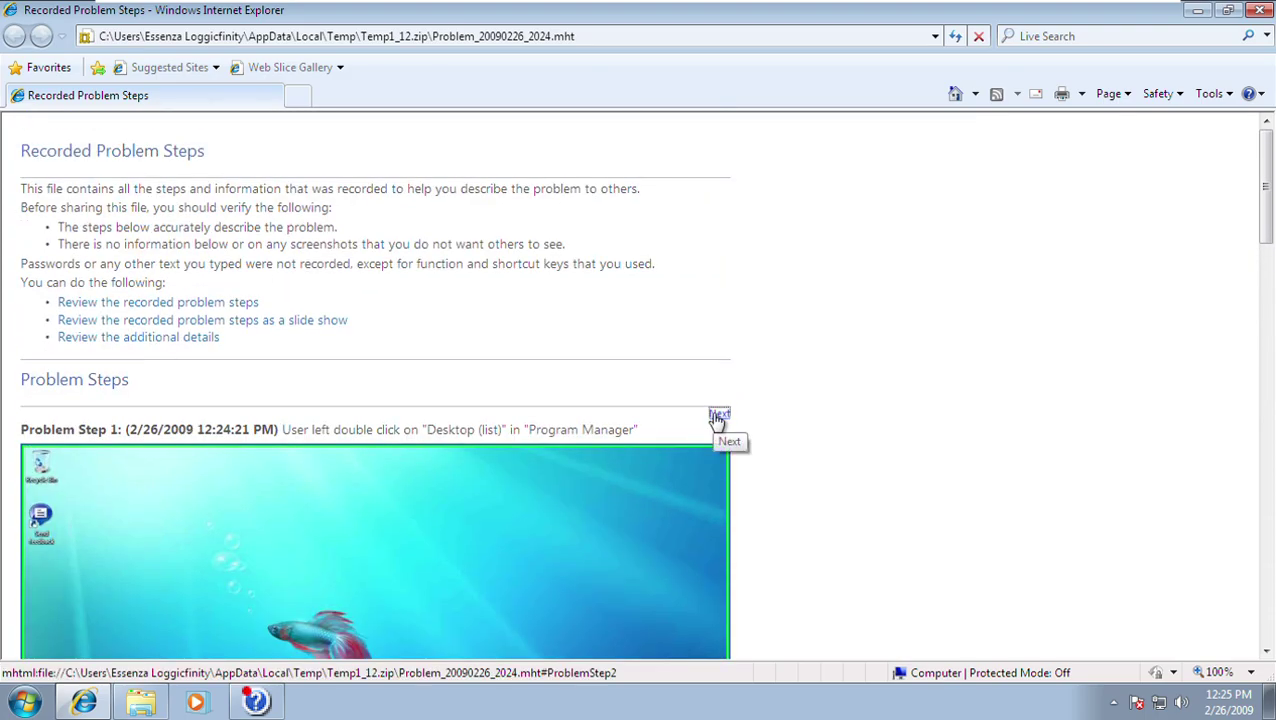
pyautogui.click(718, 416)
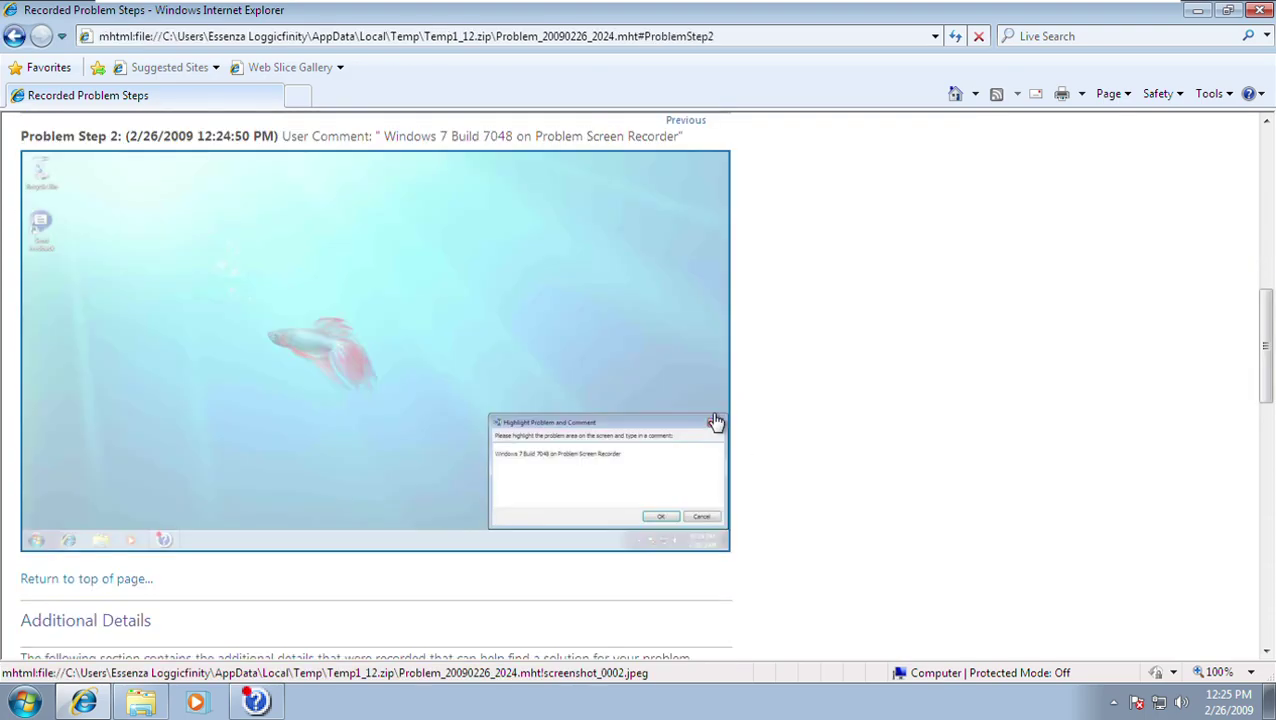
pyautogui.click(672, 132)
pyautogui.scroll(-4, 700, 532)
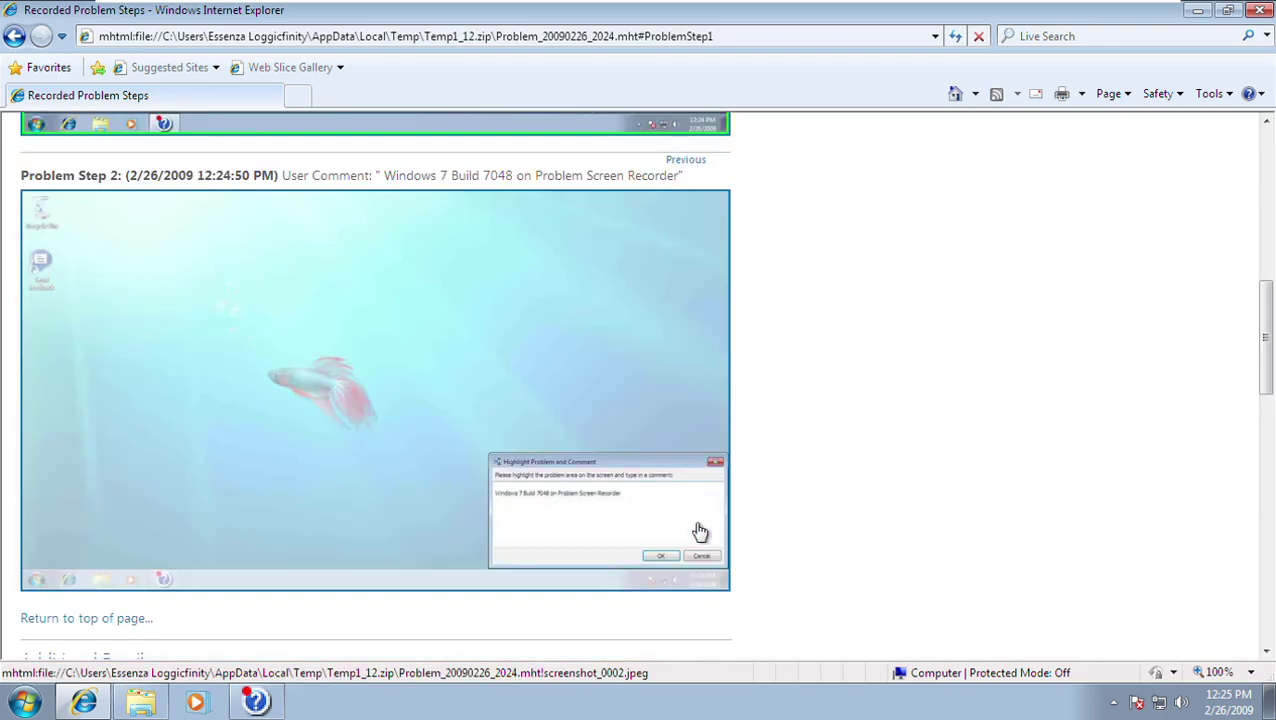
pyautogui.scroll(-4, 700, 532)
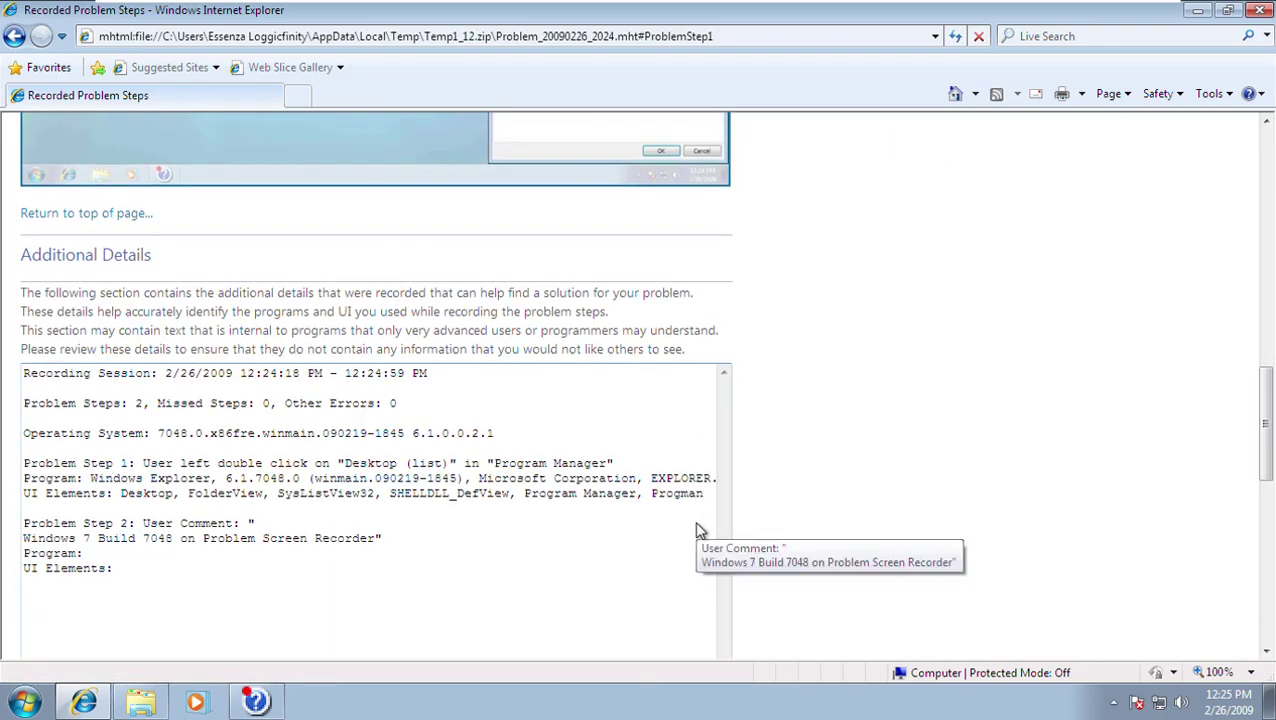
pyautogui.click(45, 214)
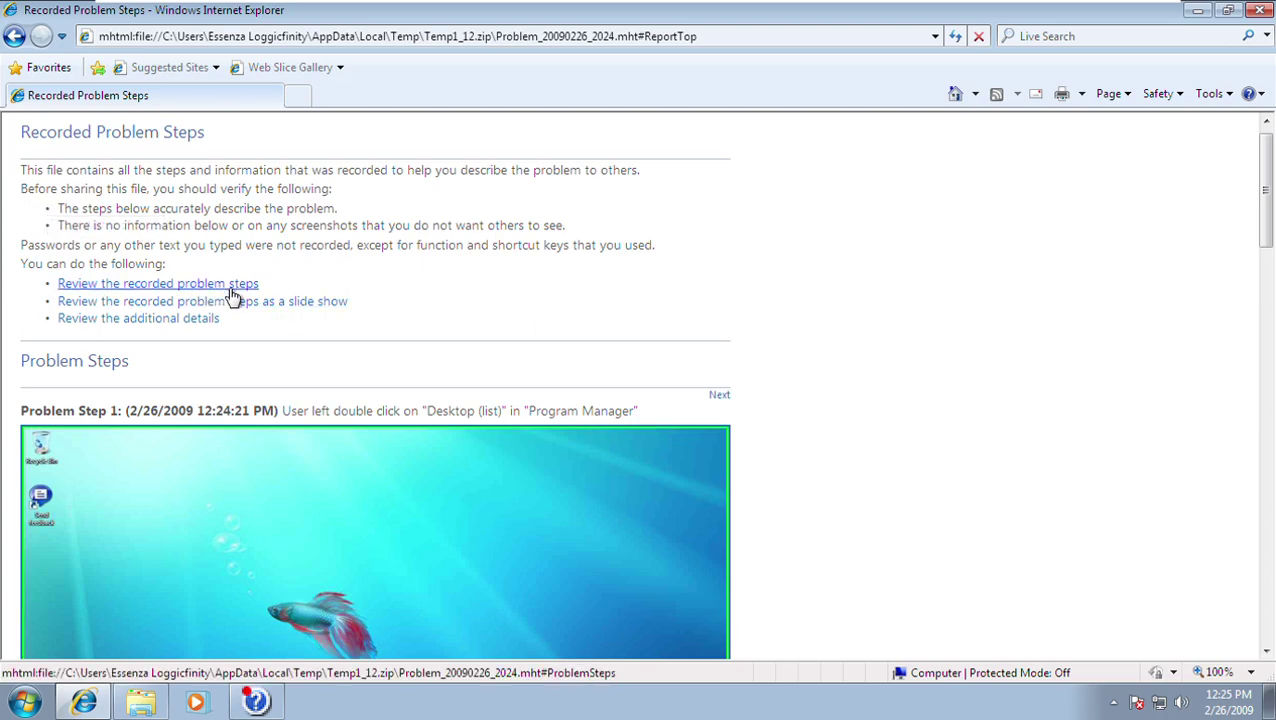
pyautogui.click(180, 293)
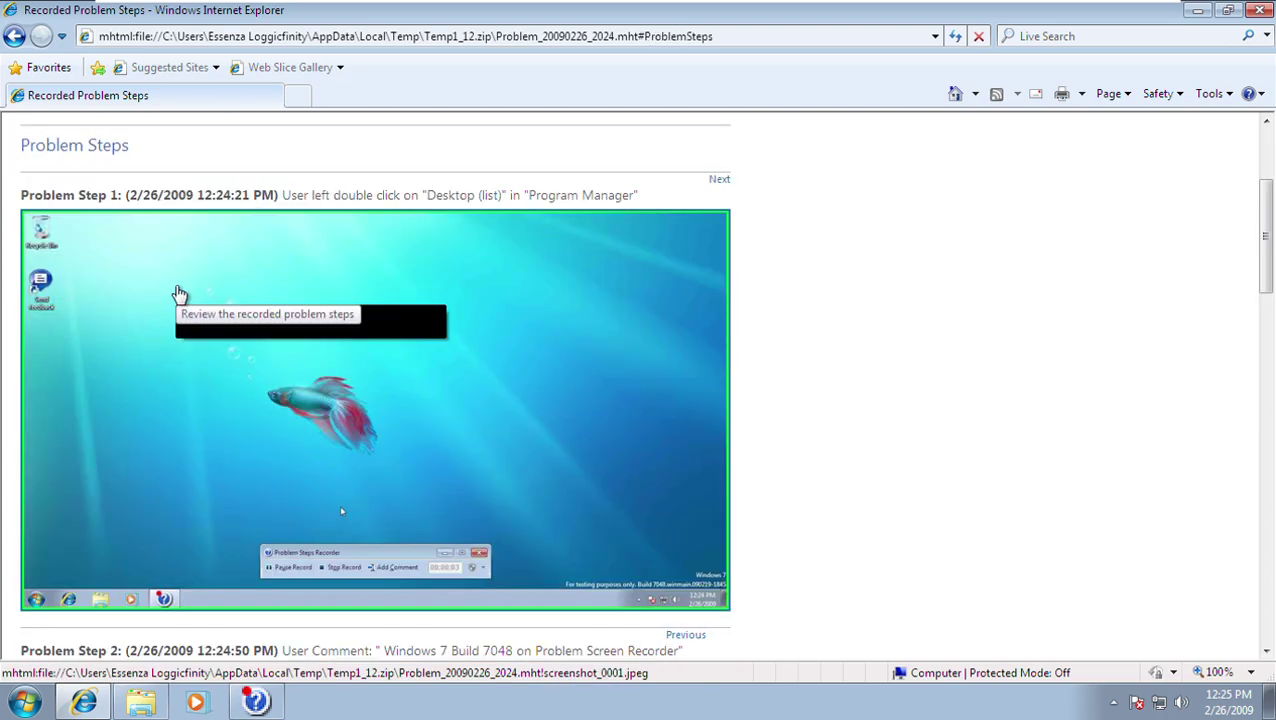
pyautogui.press('End')
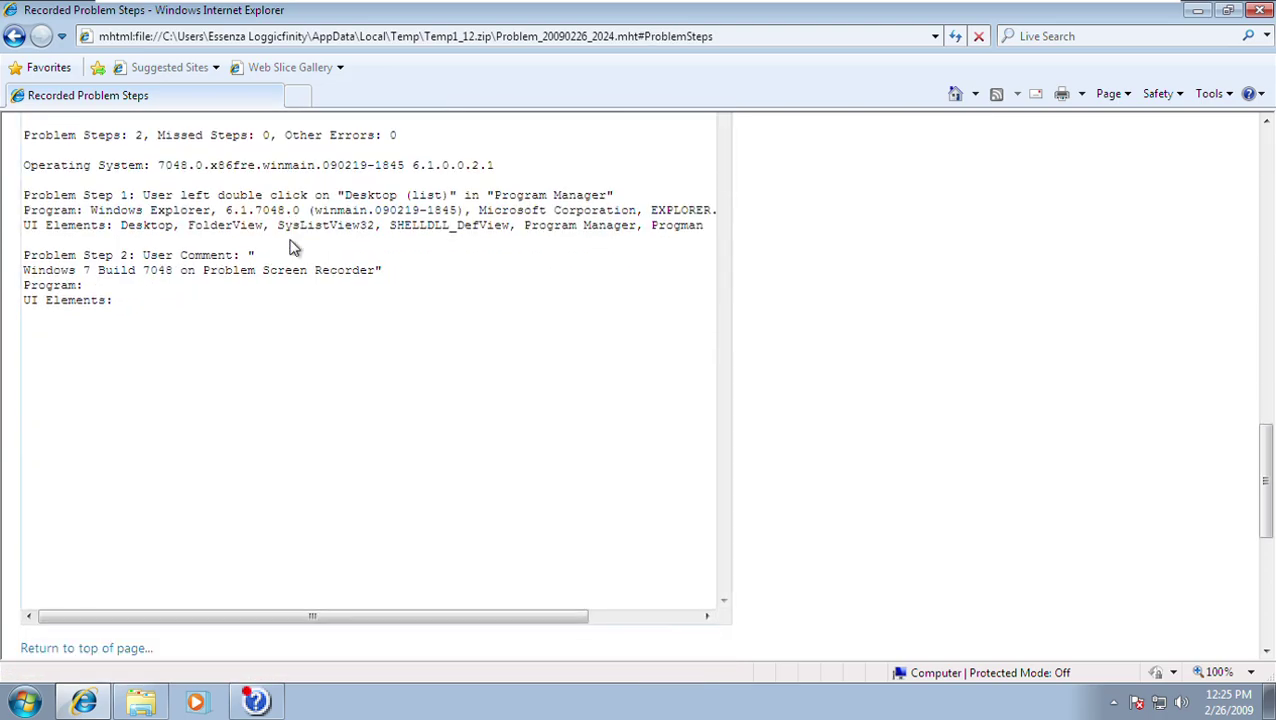
pyautogui.press('Home')
# Review the recorded problem steps as a slide show, viewing the second step's screenshot on its own before returning to the slide.
pyautogui.click(215, 322)
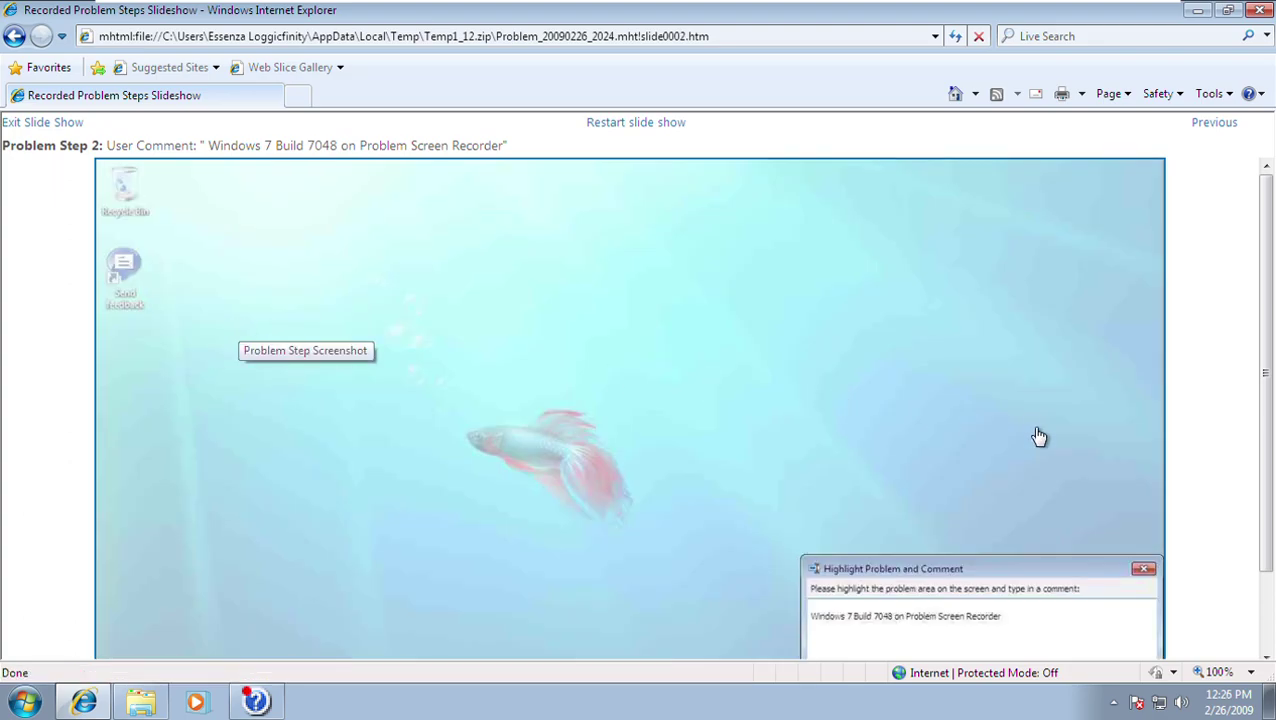
pyautogui.scroll(-2, 1201, 480)
pyautogui.scroll(1, 1201, 480)
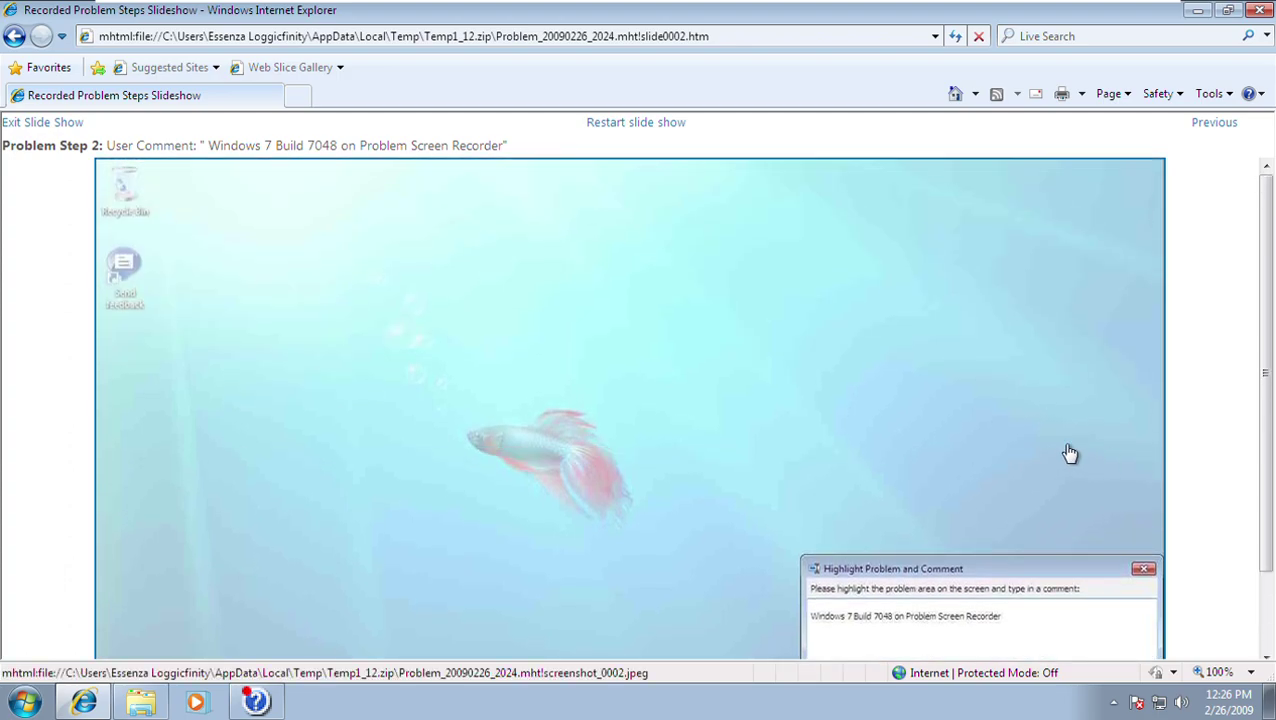
pyautogui.click(1068, 456)
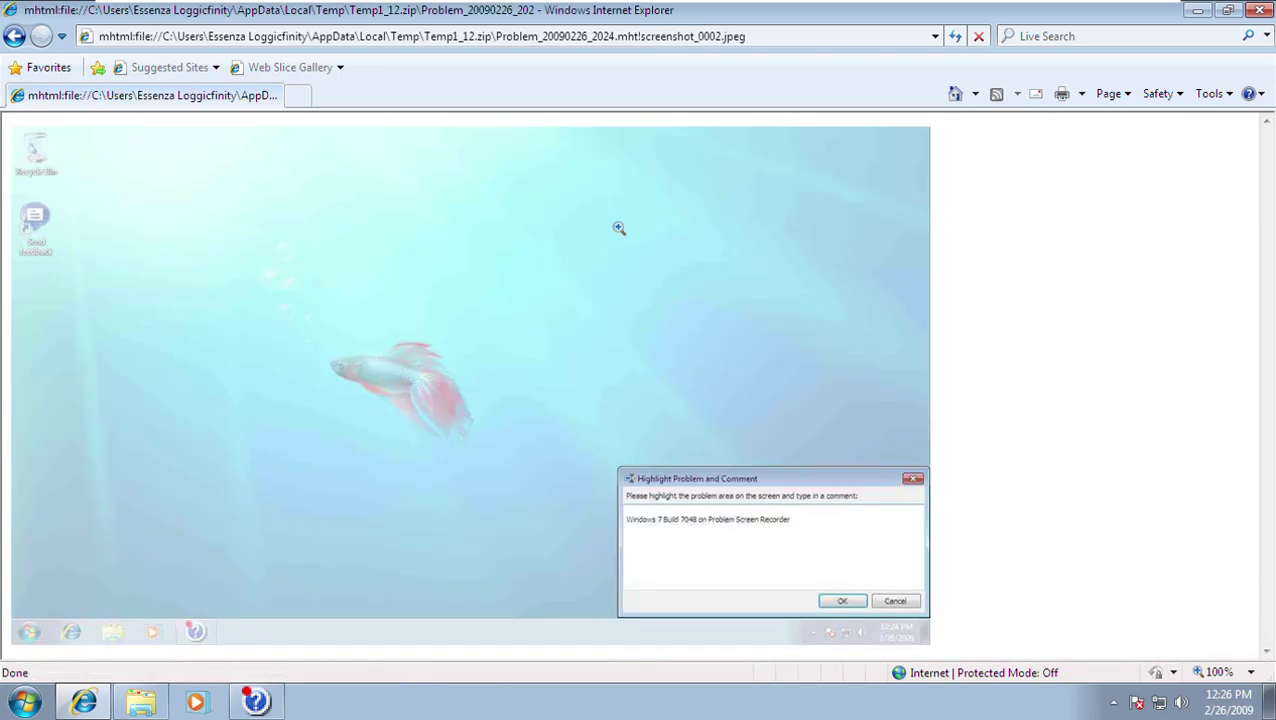
pyautogui.press('BackSpace')
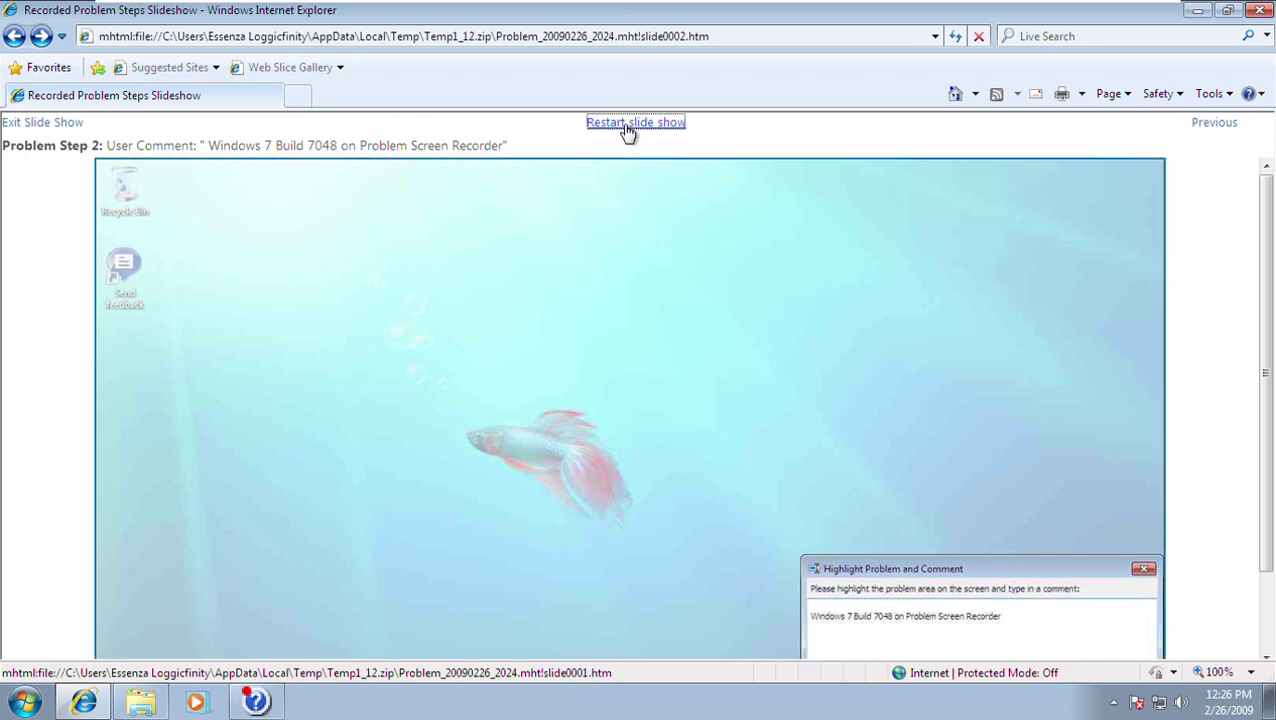
# Restart the slide show, try pausing and resuming it on the first problem step, and exit to the report.
pyautogui.click(626, 124)
pyautogui.scroll(-1, 413, 177)
pyautogui.scroll(1, 416, 176)
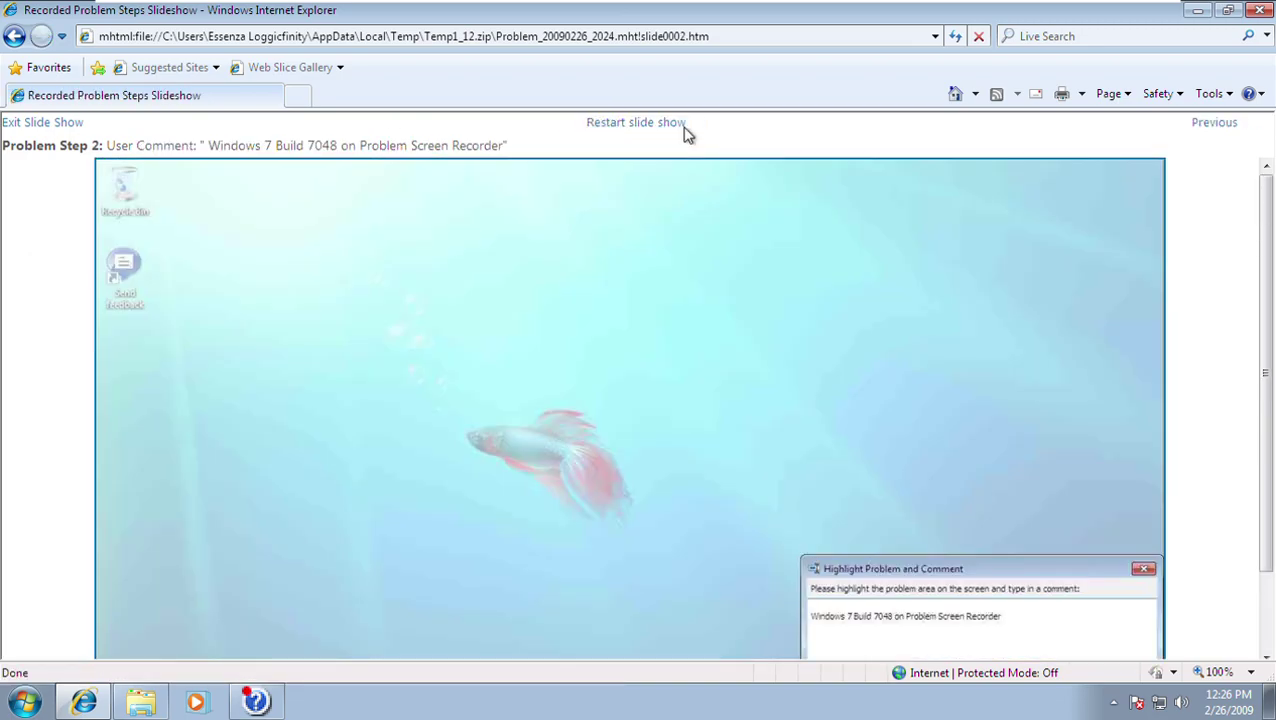
pyautogui.click(676, 124)
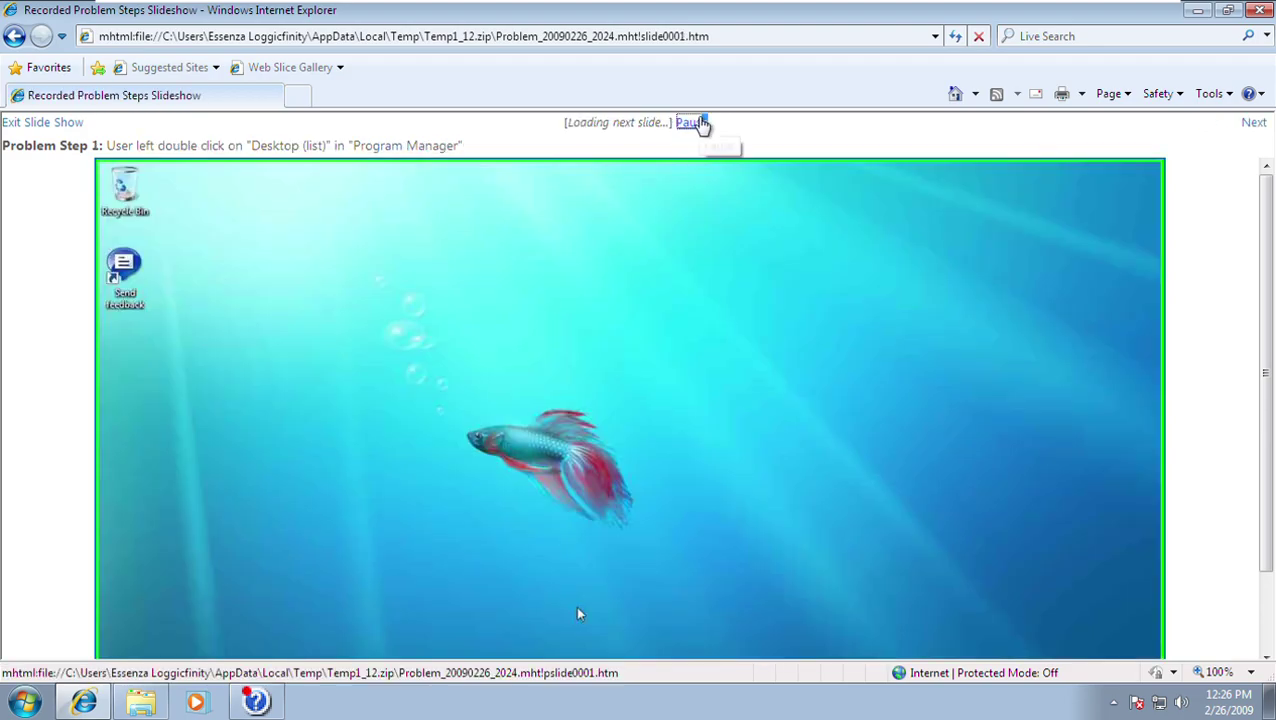
pyautogui.click(700, 122)
pyautogui.click(604, 122)
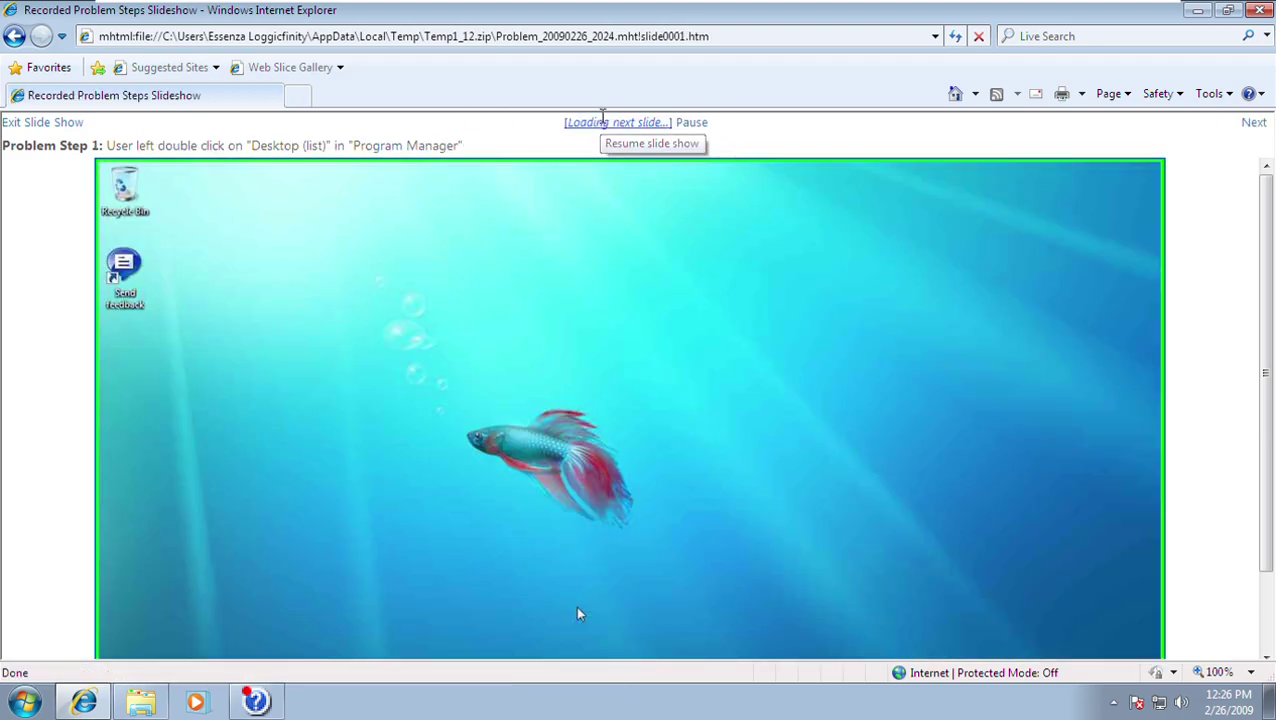
pyautogui.click(32, 124)
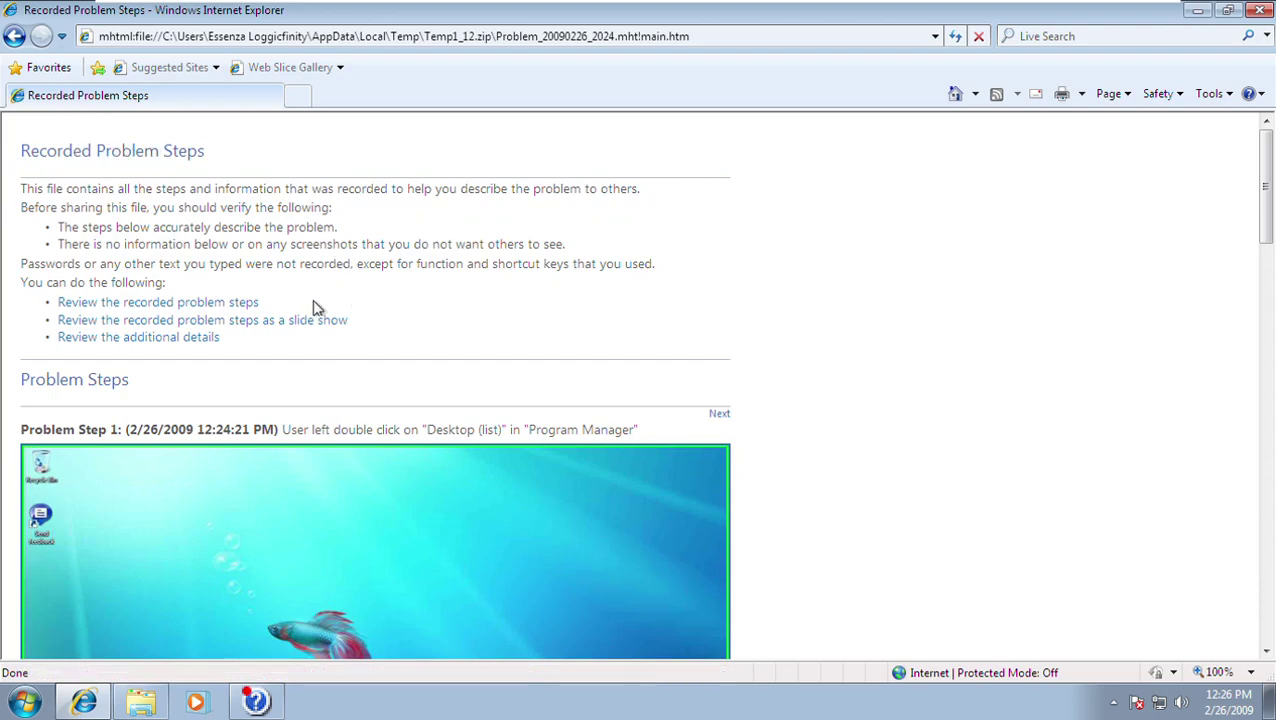
# Review the report's additional details through to the end of the page and close the report.
pyautogui.click(202, 336)
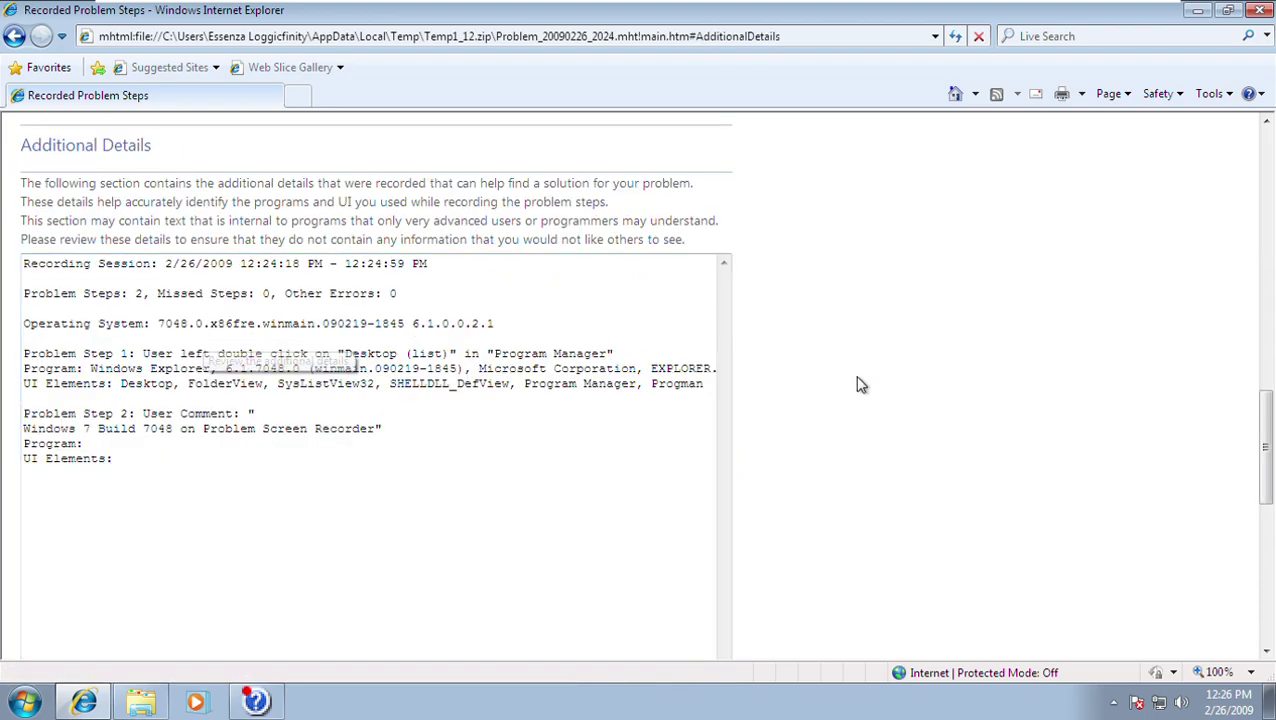
pyautogui.scroll(15, 855, 384)
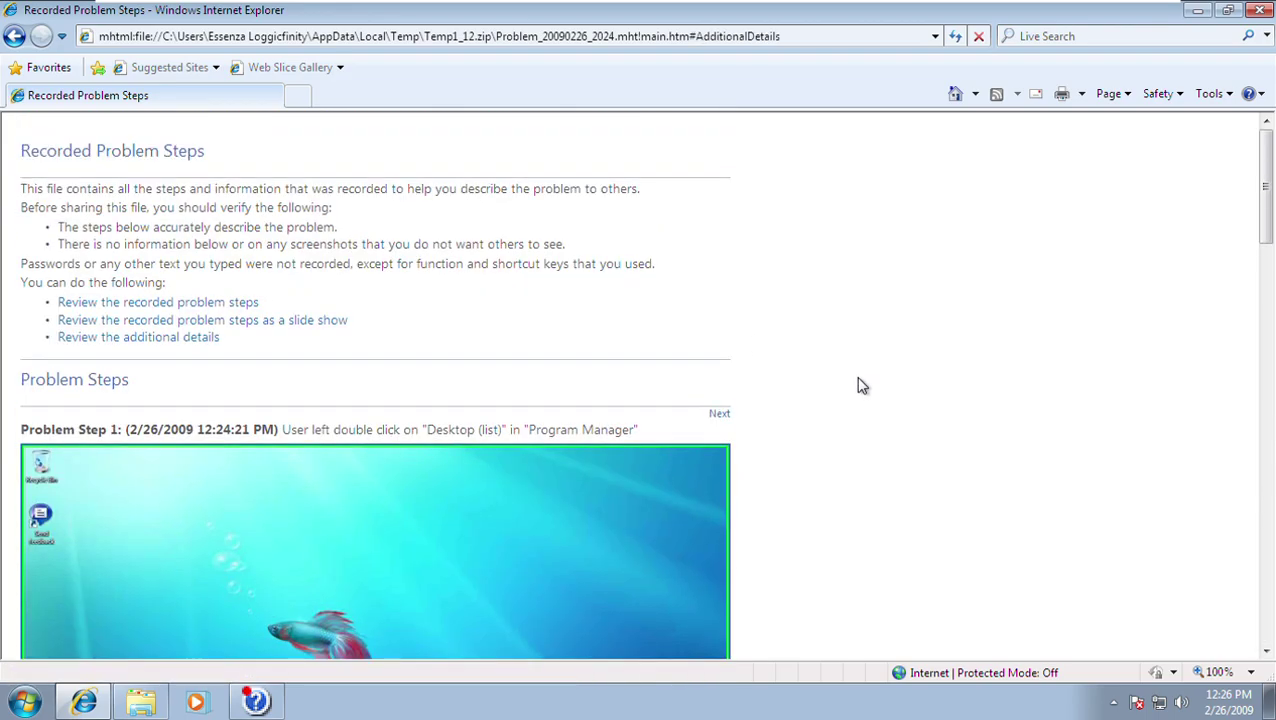
pyautogui.press('End')
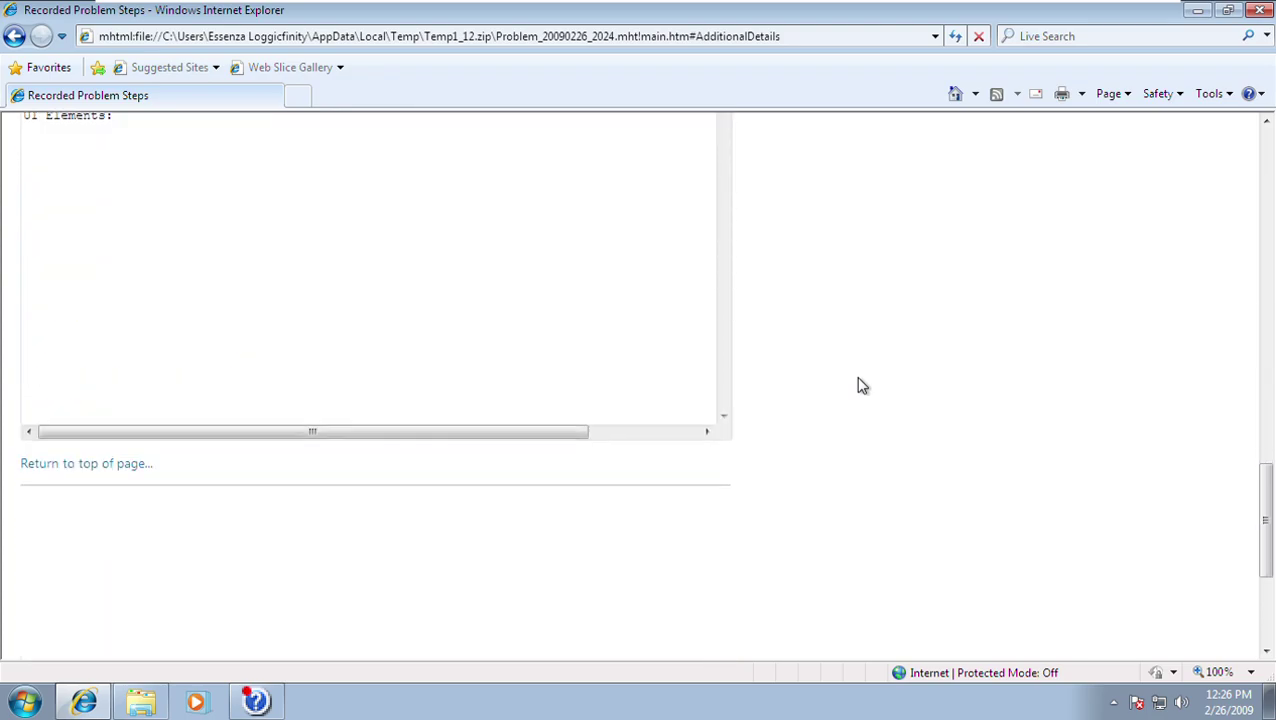
pyautogui.press('pageup')
pyautogui.press('pagedown')
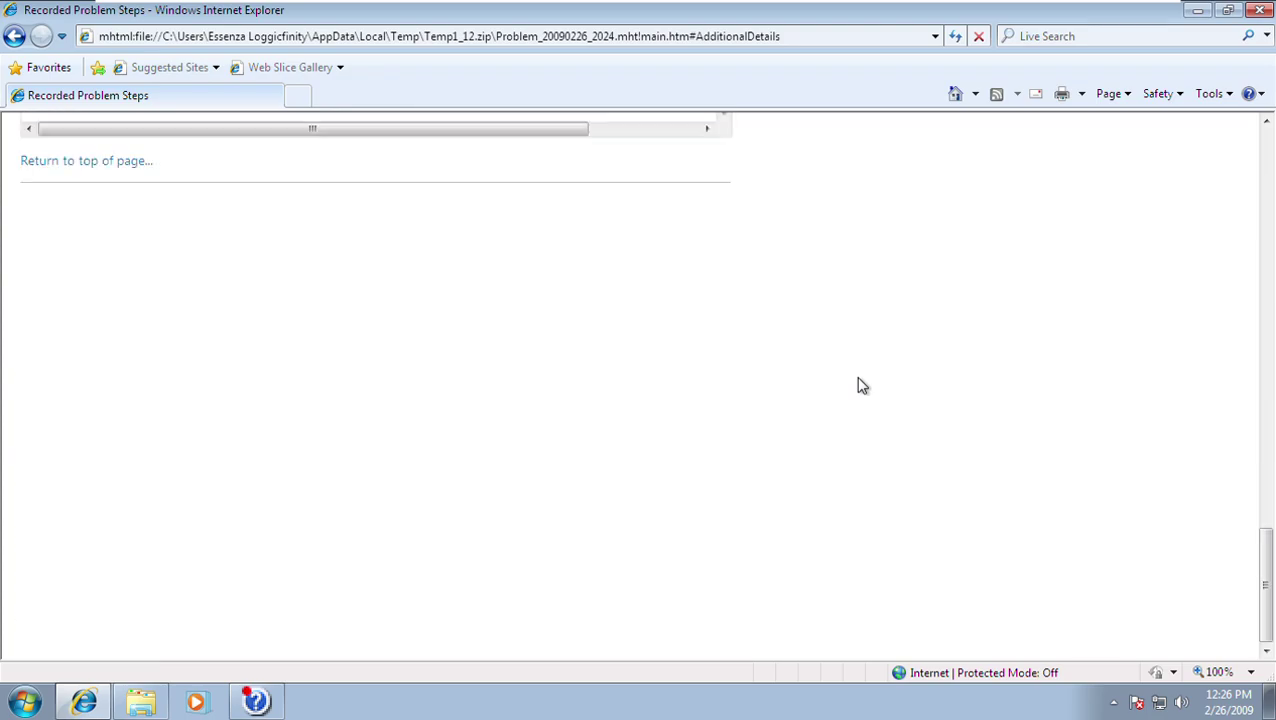
pyautogui.hotkey('alt', 'F4')
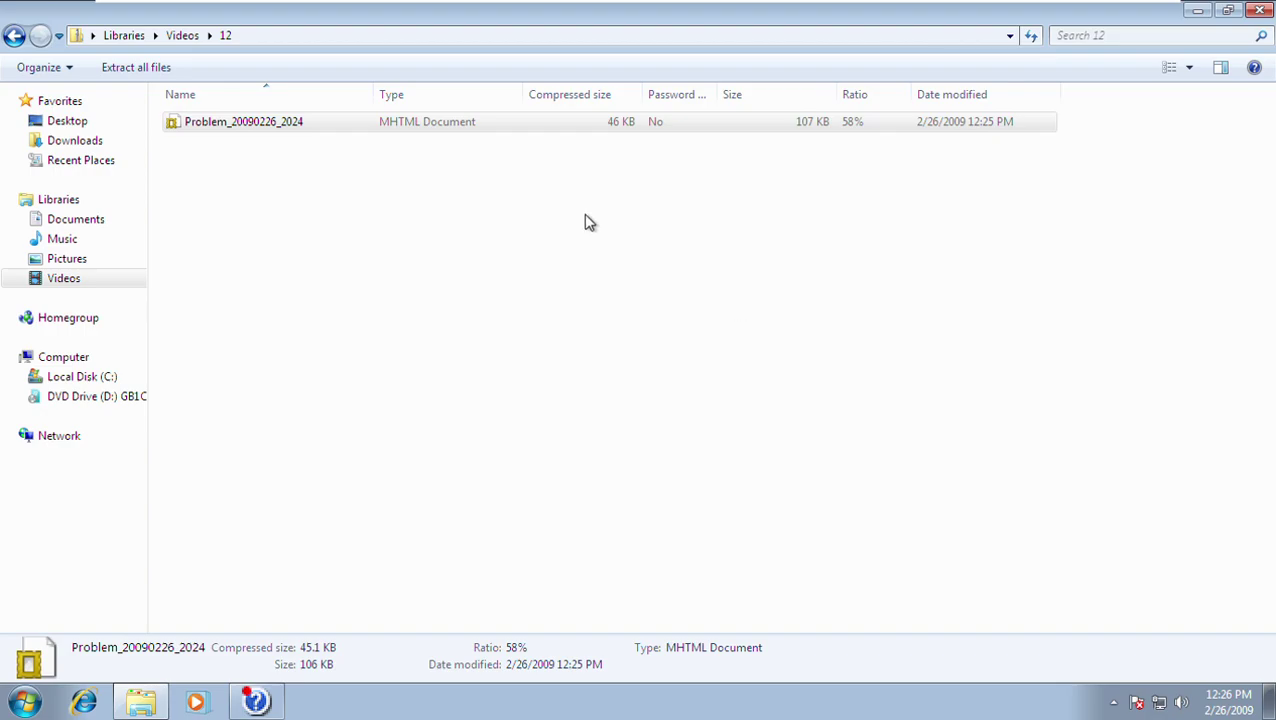
# Delete the 12 archive from the Videos library and close the library window.
pyautogui.click(184, 35)
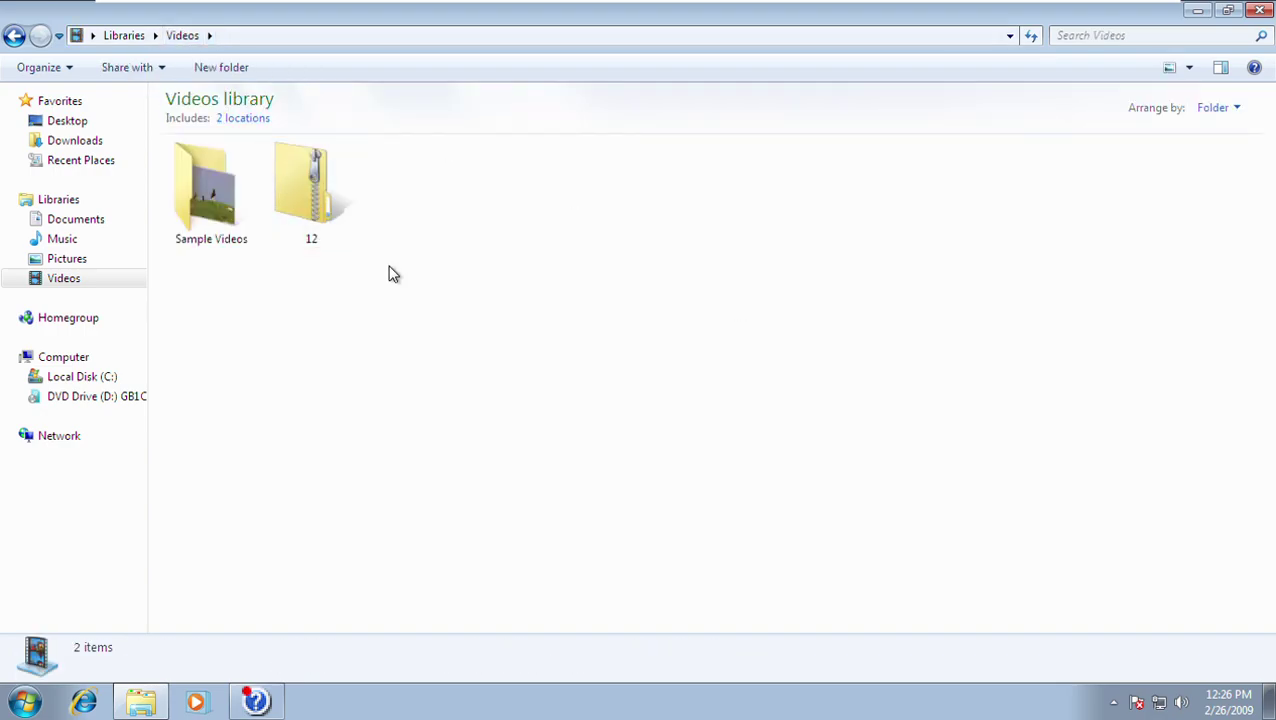
pyautogui.doubleClick(336, 228)
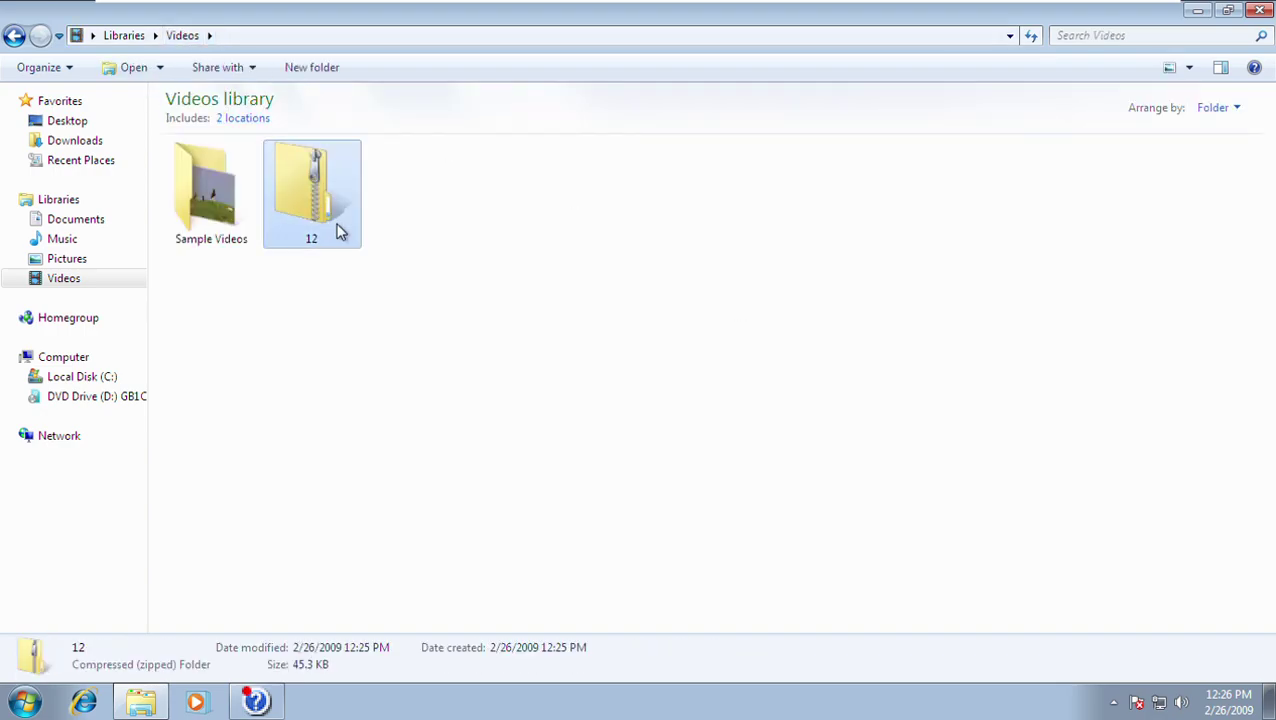
pyautogui.click(180, 42)
pyautogui.moveTo(433, 251); pyautogui.dragTo(292, 172)
pyautogui.press('Delete')
pyautogui.press('Return')
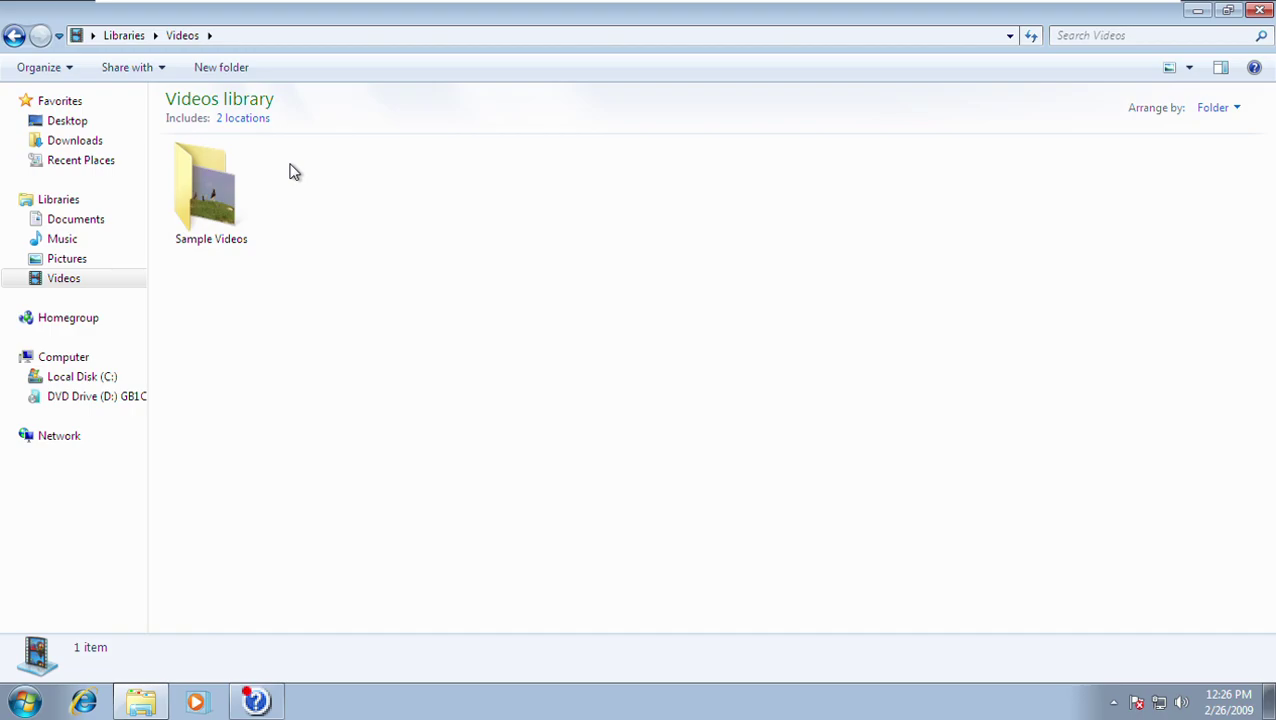
pyautogui.hotkey('alt', 'F4')
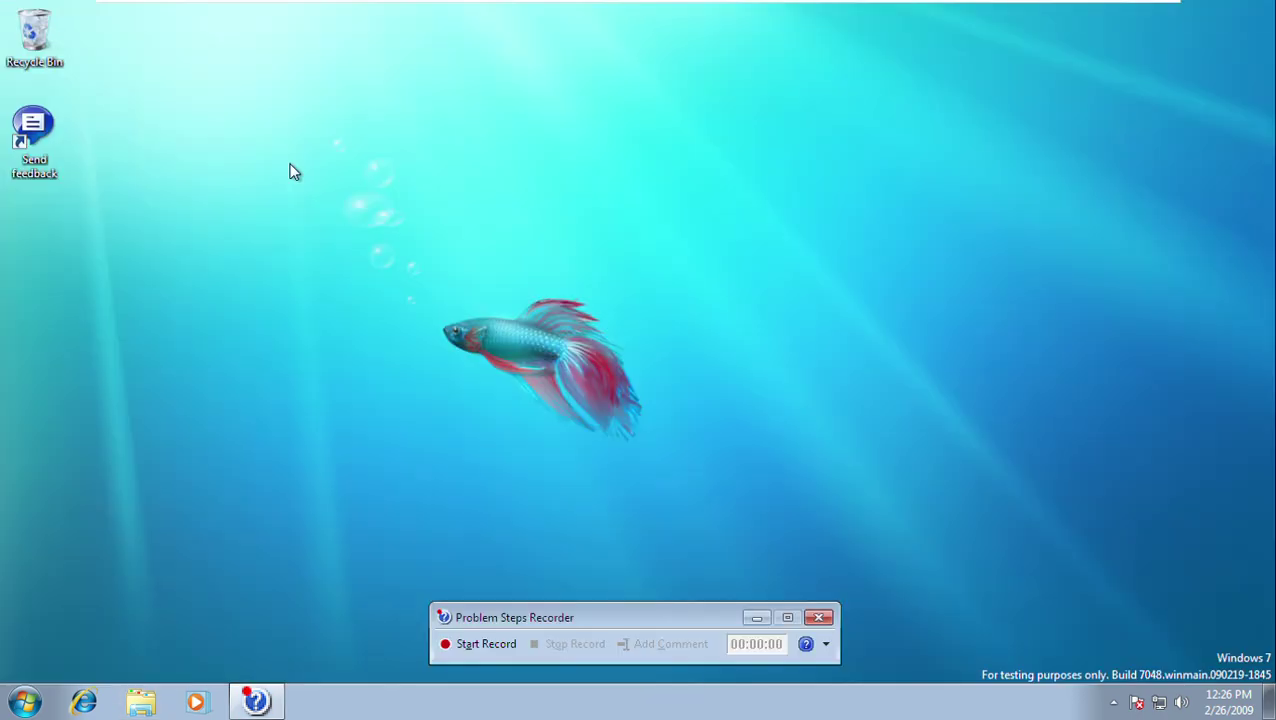
# Close Problem Steps Recorder and empty the Recycle Bin.
pyautogui.click(808, 619)
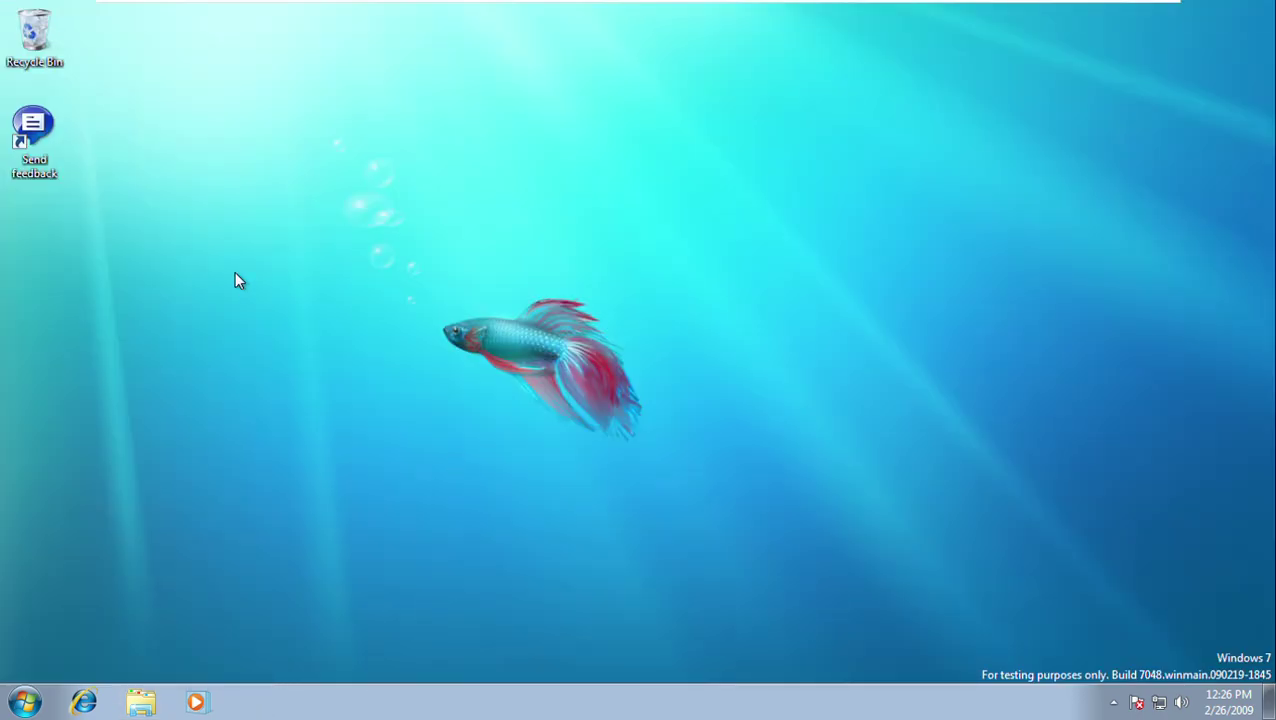
pyautogui.rightClick(38, 38)
pyautogui.click(83, 66)
pyautogui.press('Return')
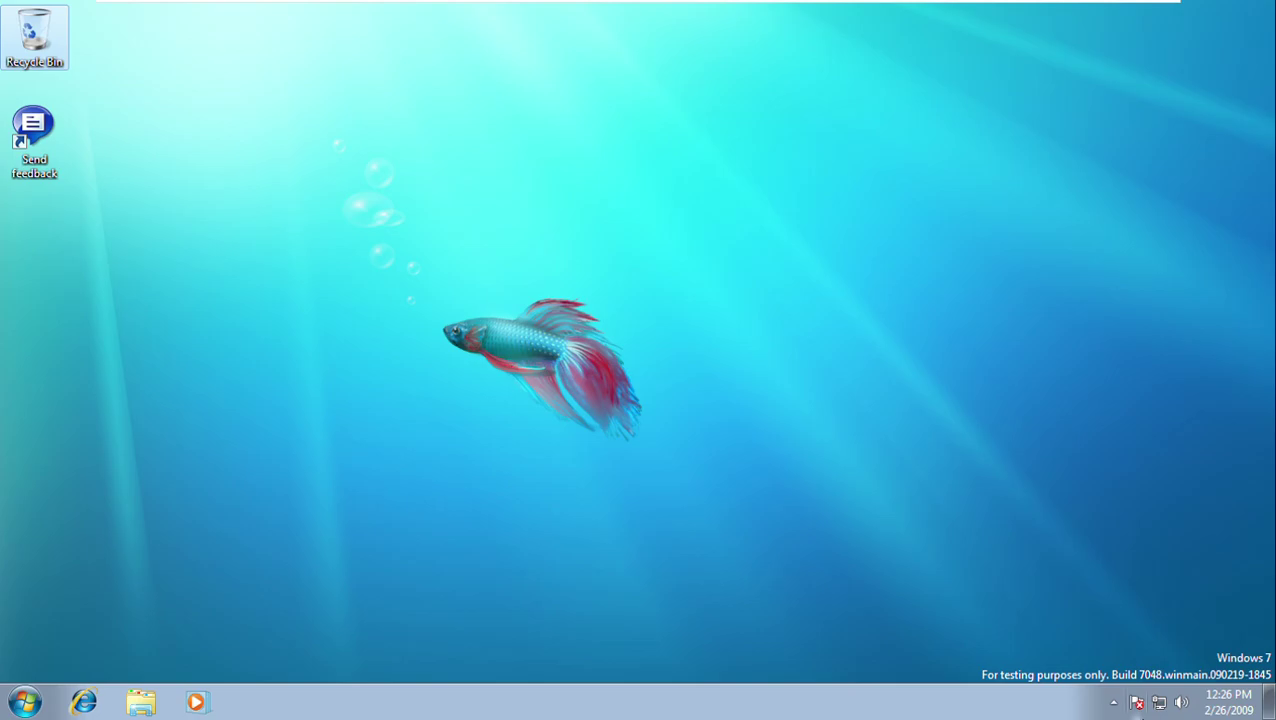
# Open Action Center from its notification, look over the security and maintenance sections, and close it.
pyautogui.click(1137, 702)
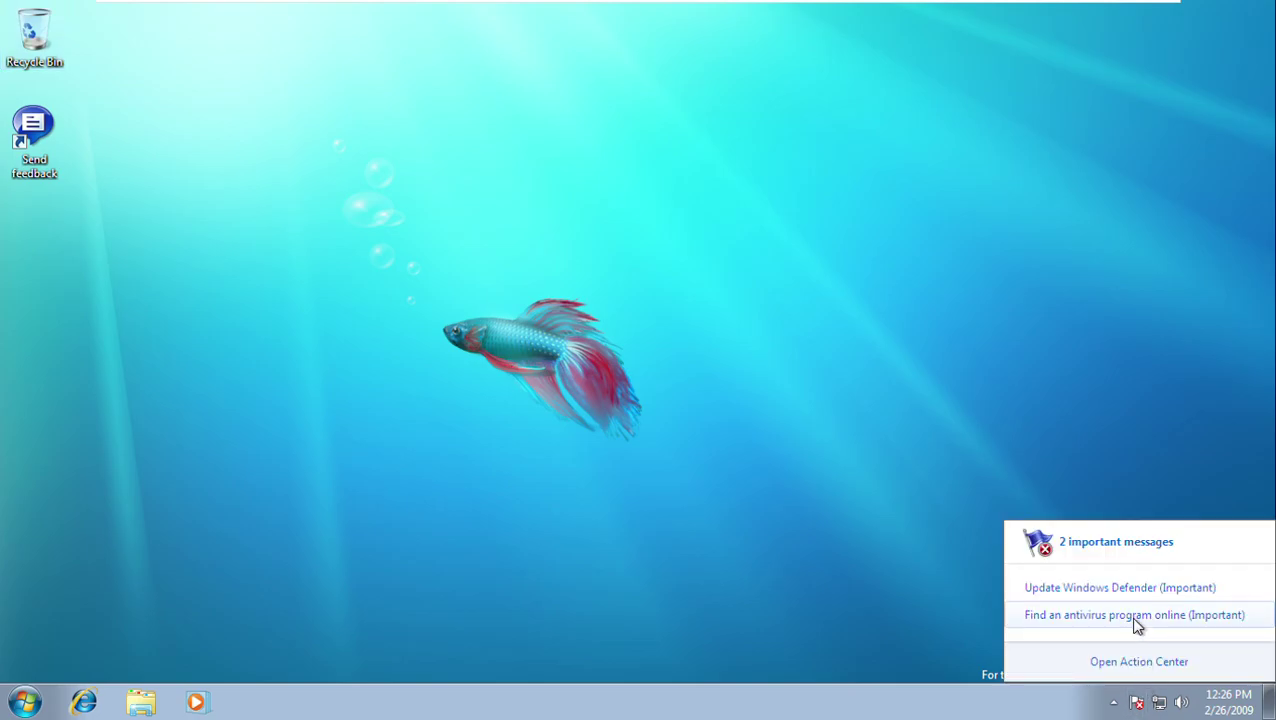
pyautogui.click(1139, 661)
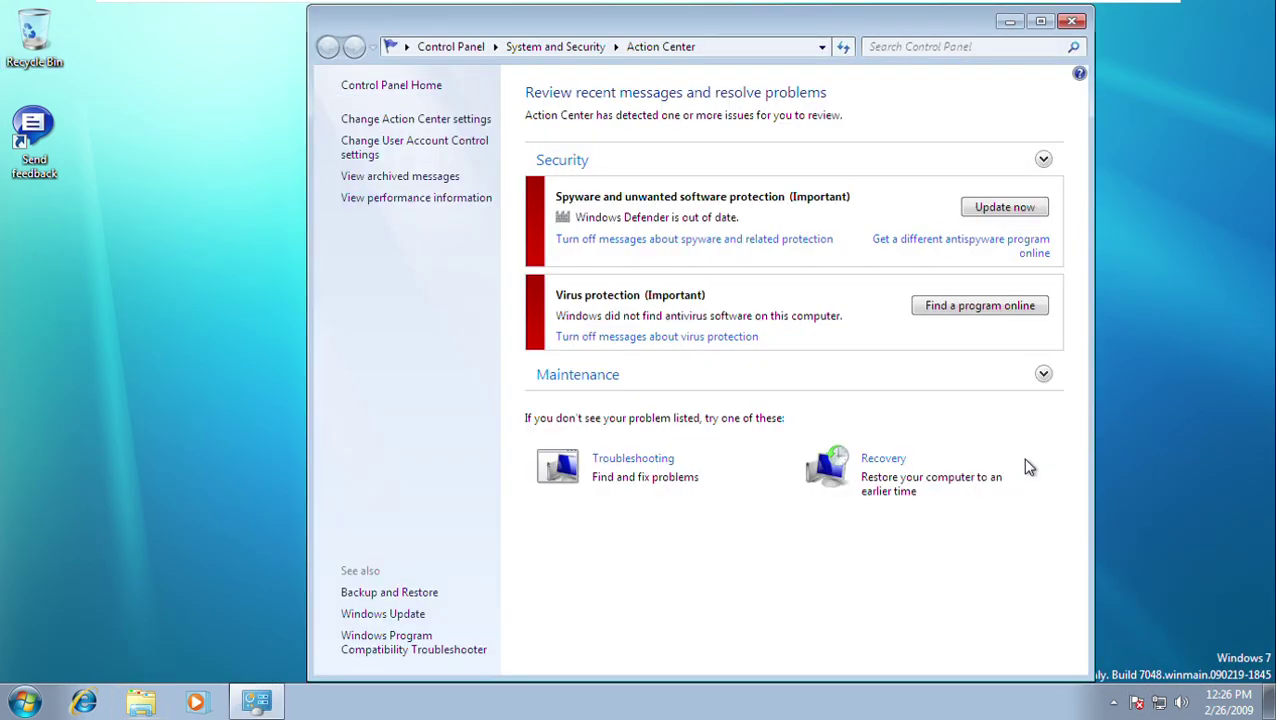
pyautogui.click(1071, 21)
# Reopen Action Center through its important messages notice, examine the spyware and virus protection warnings, and close the window.
pyautogui.rightClick(1137, 703)
pyautogui.click(1119, 653)
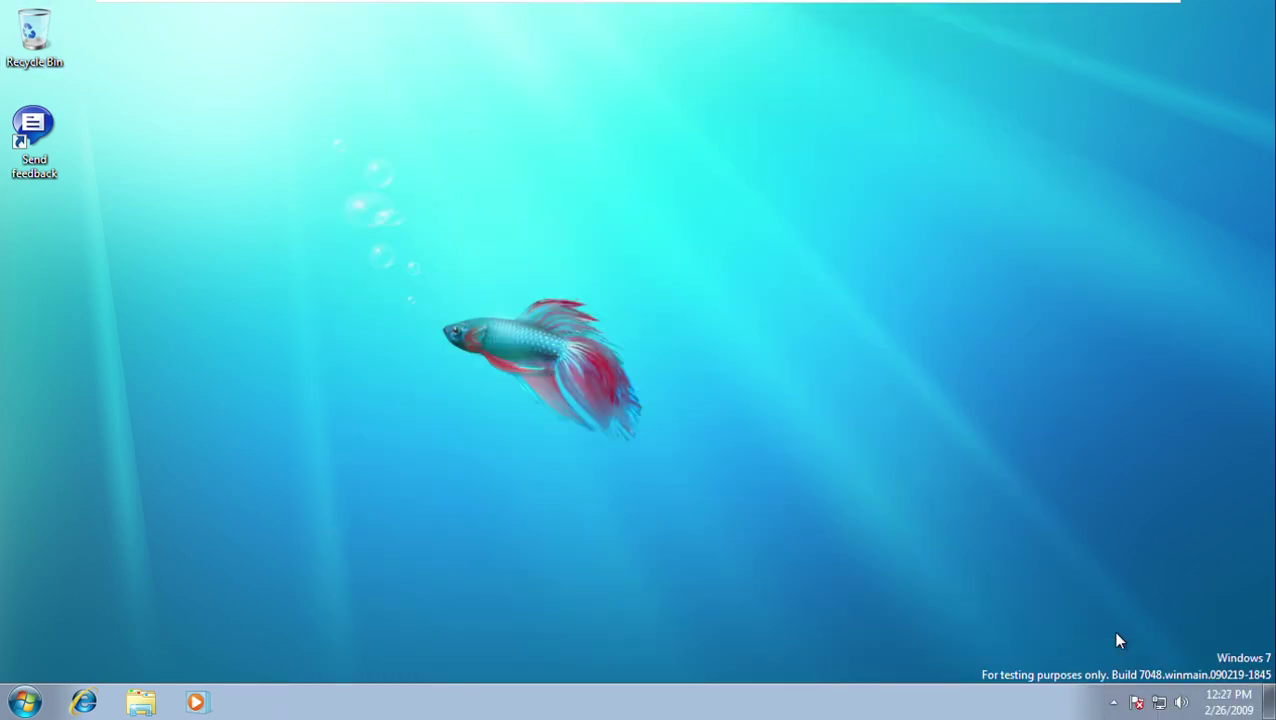
pyautogui.click(1134, 700)
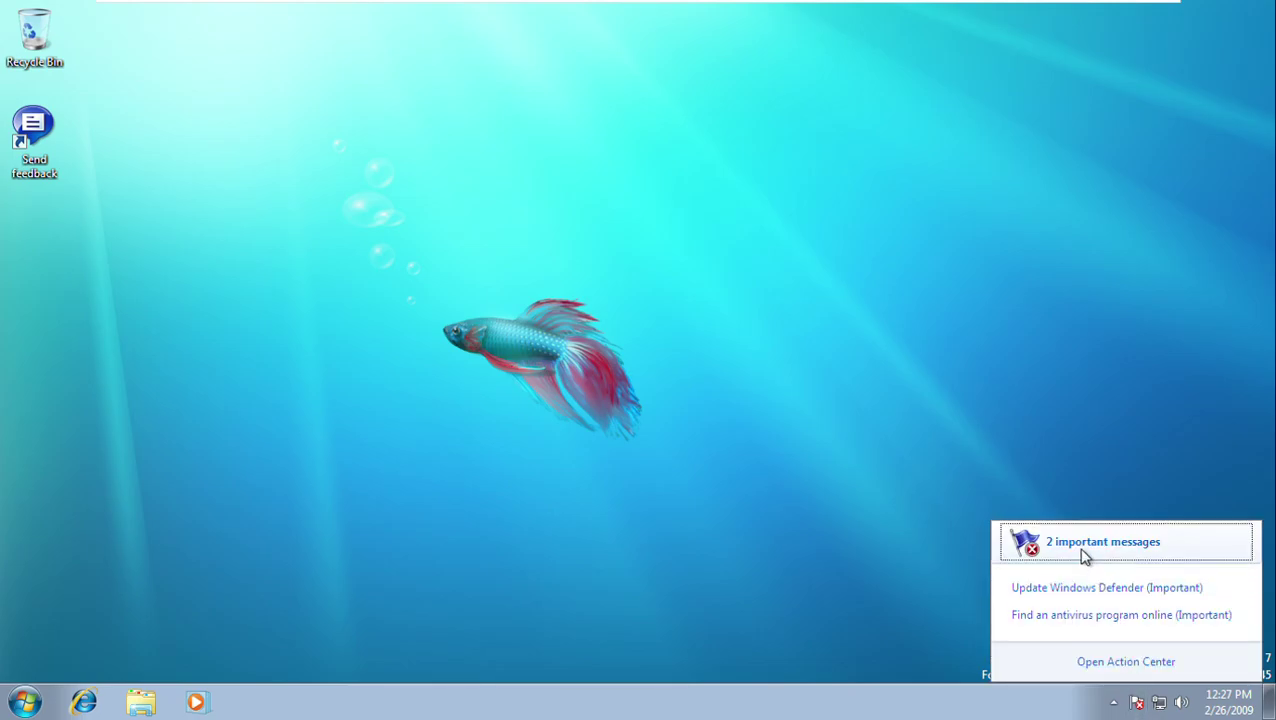
pyautogui.click(1085, 545)
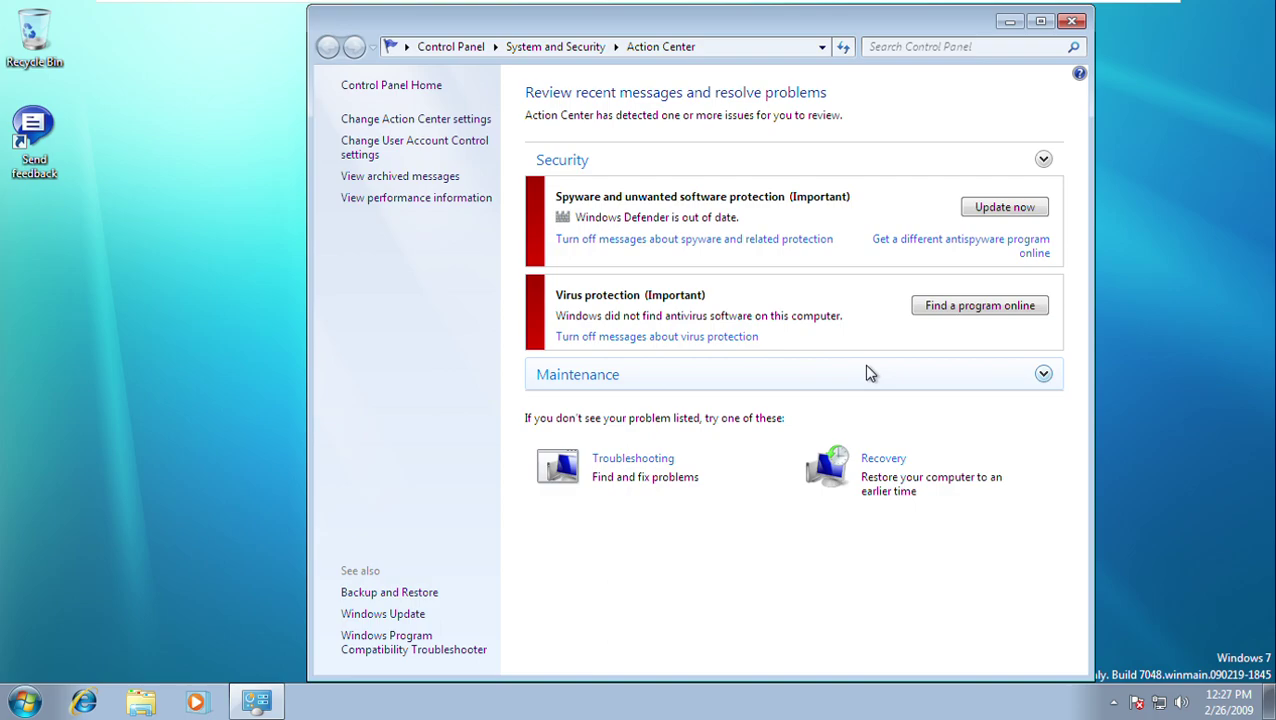
pyautogui.hotkey('alt', 'F4')
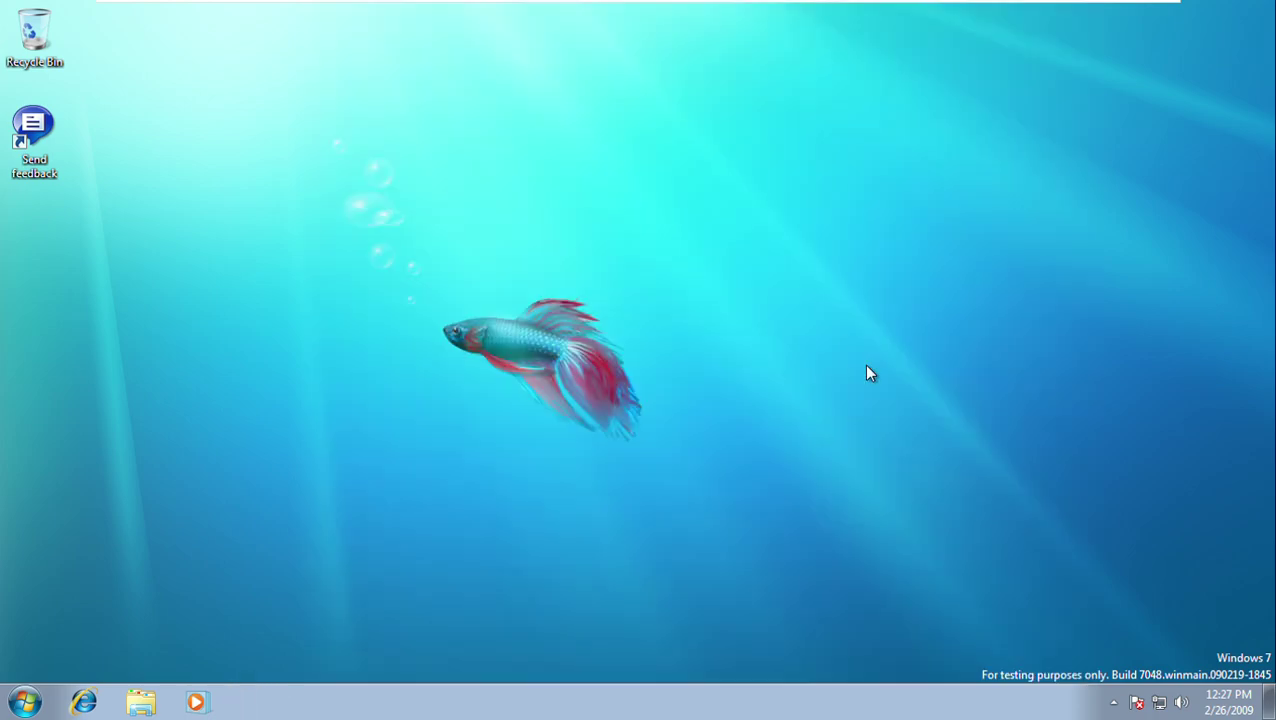
# Search for "view re", open the reliability history, and display the 2/19/2009 details in a maximized window.
pyautogui.click(24, 702)
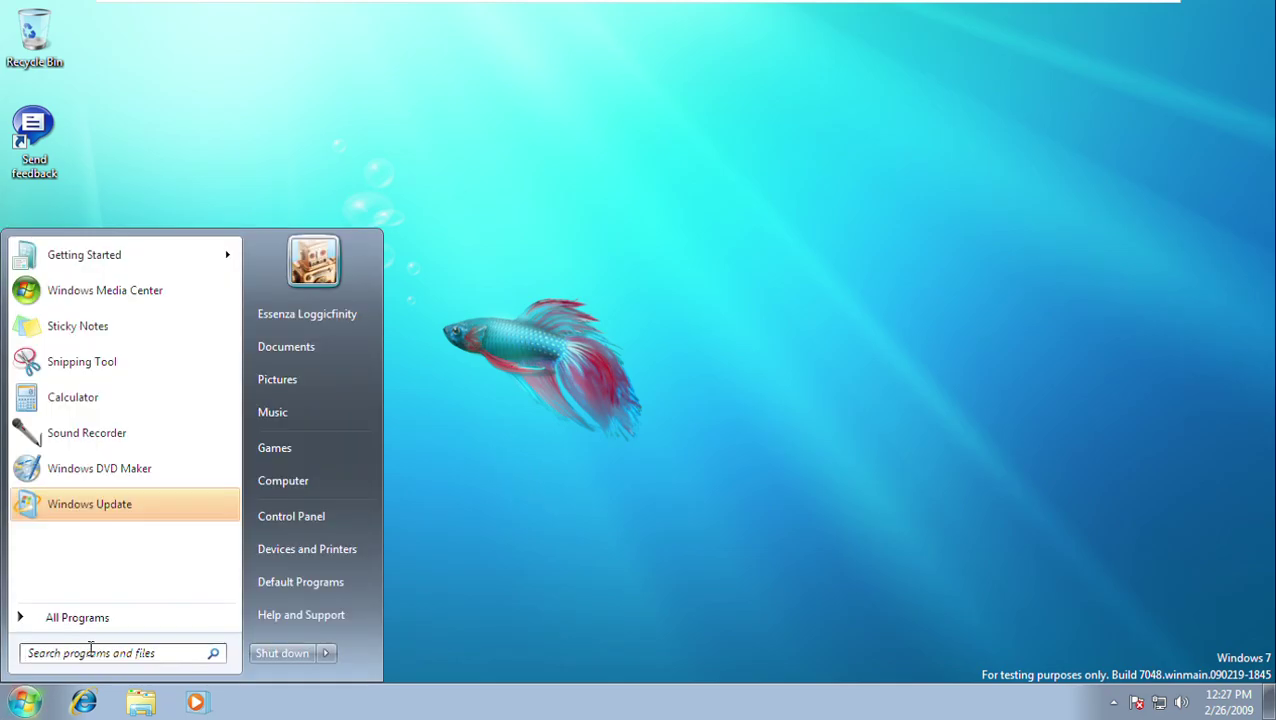
pyautogui.write('view re')
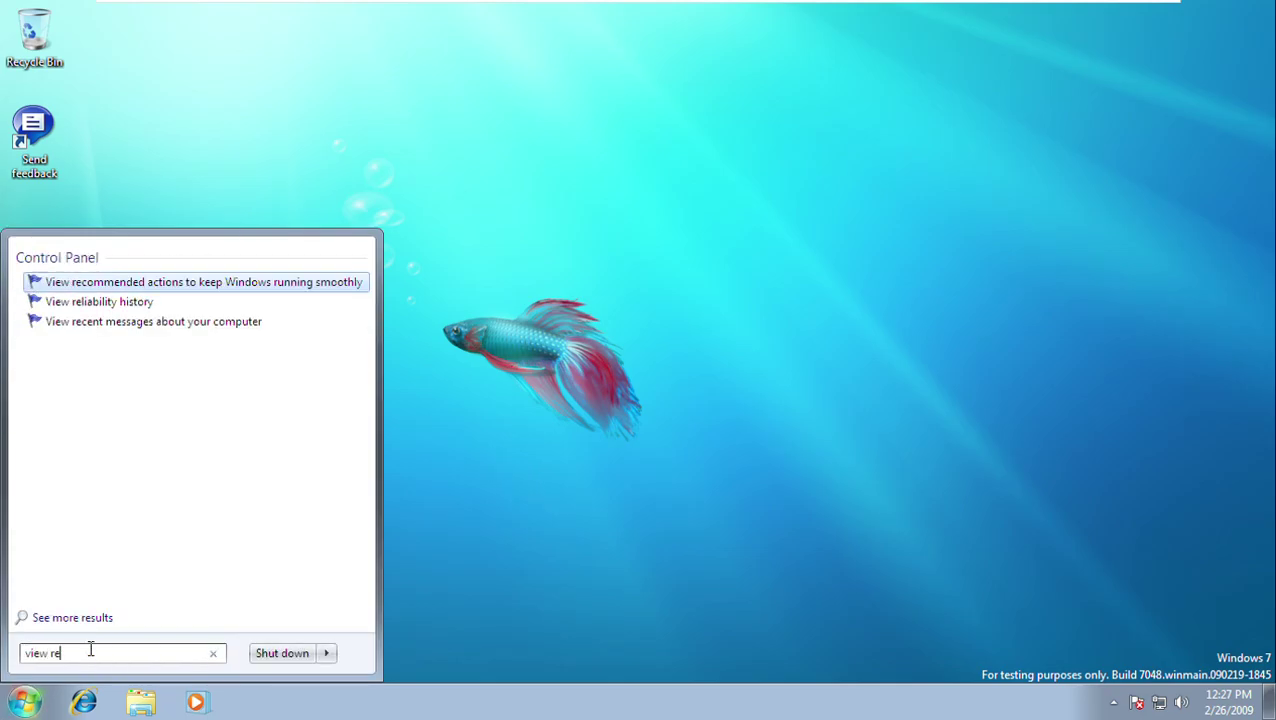
pyautogui.press('Down')
pyautogui.press('Return')
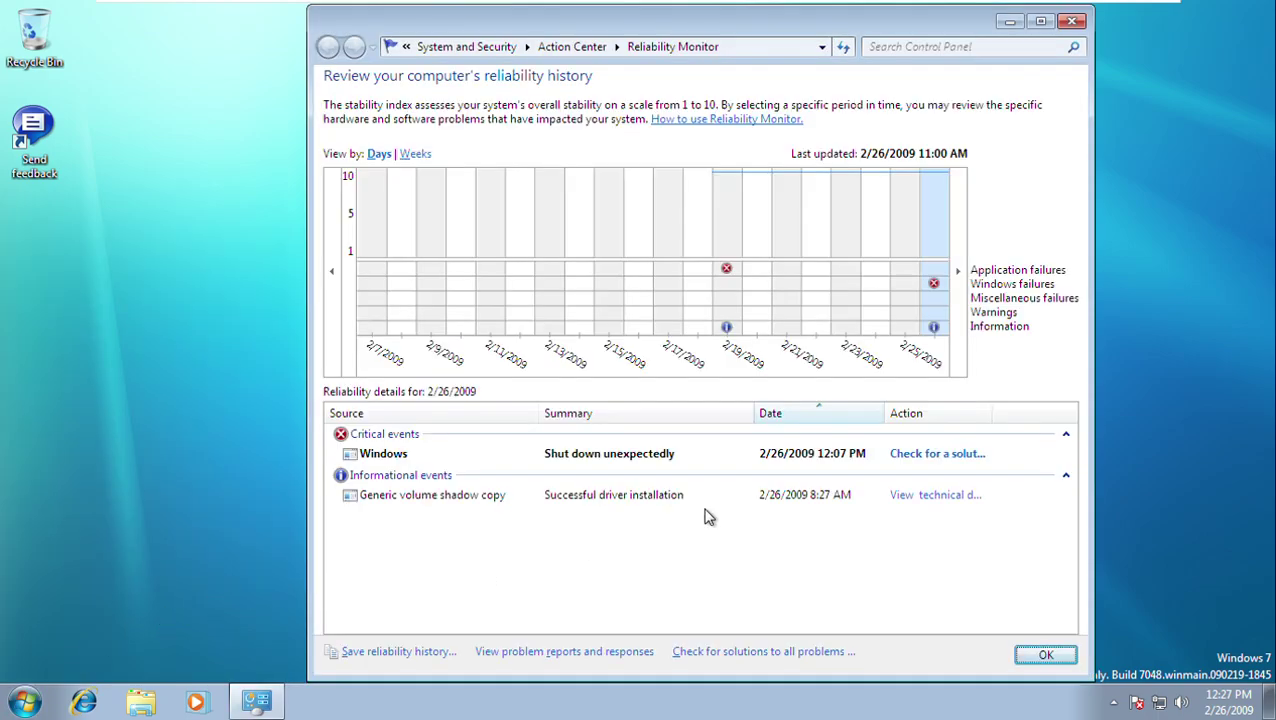
pyautogui.click(730, 289)
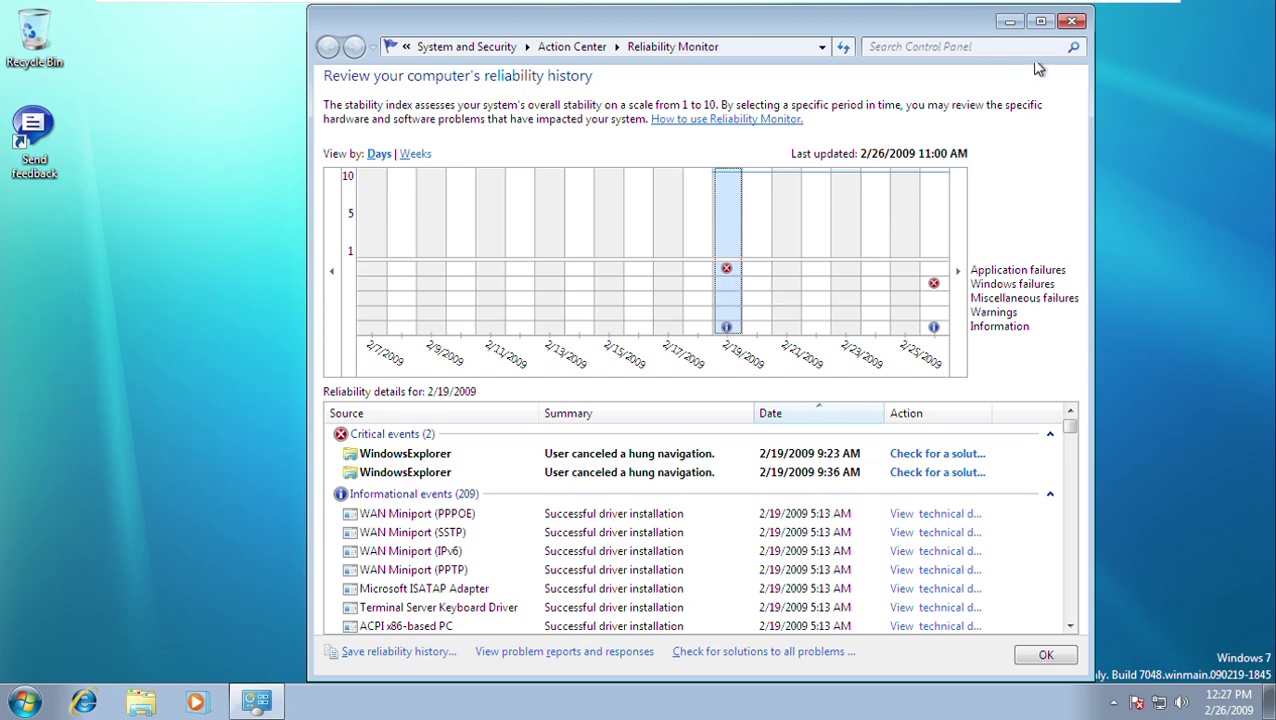
pyautogui.click(1040, 24)
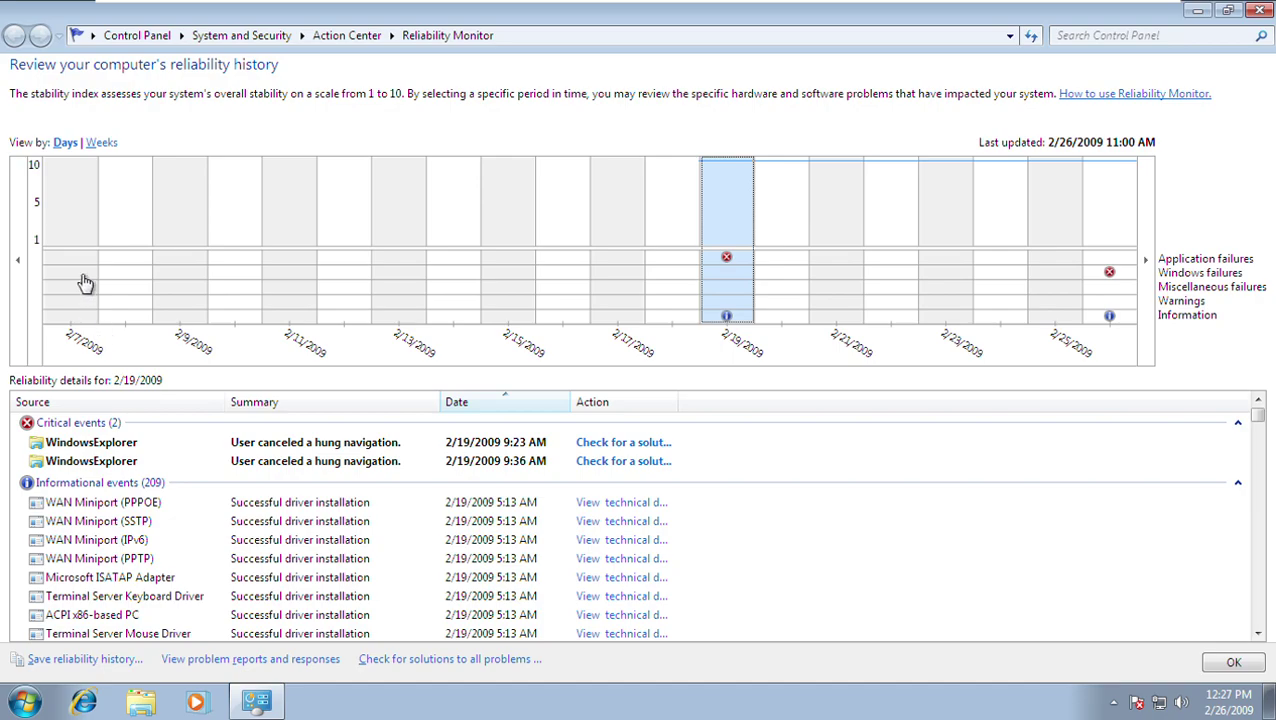
# Examine the reliability details for each day from 2/20/2009 to 2/25/2009 and return to 2/19/2009.
pyautogui.click(804, 308)
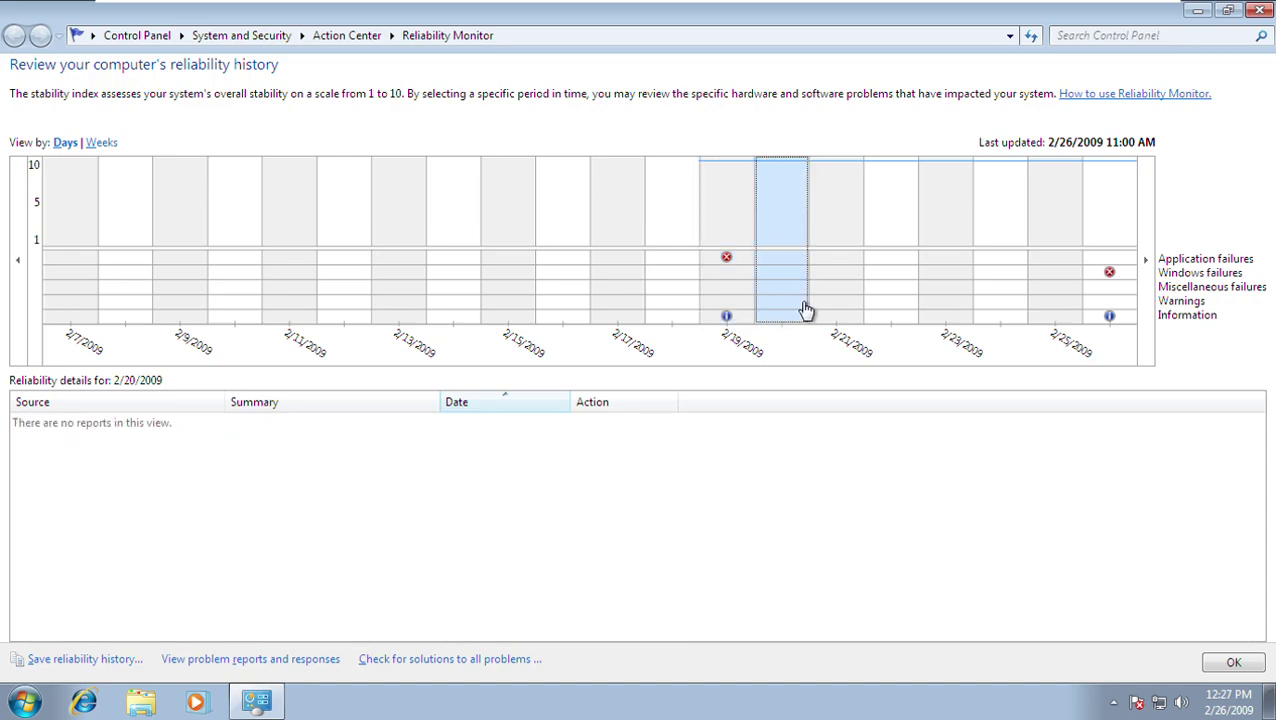
pyautogui.click(736, 290)
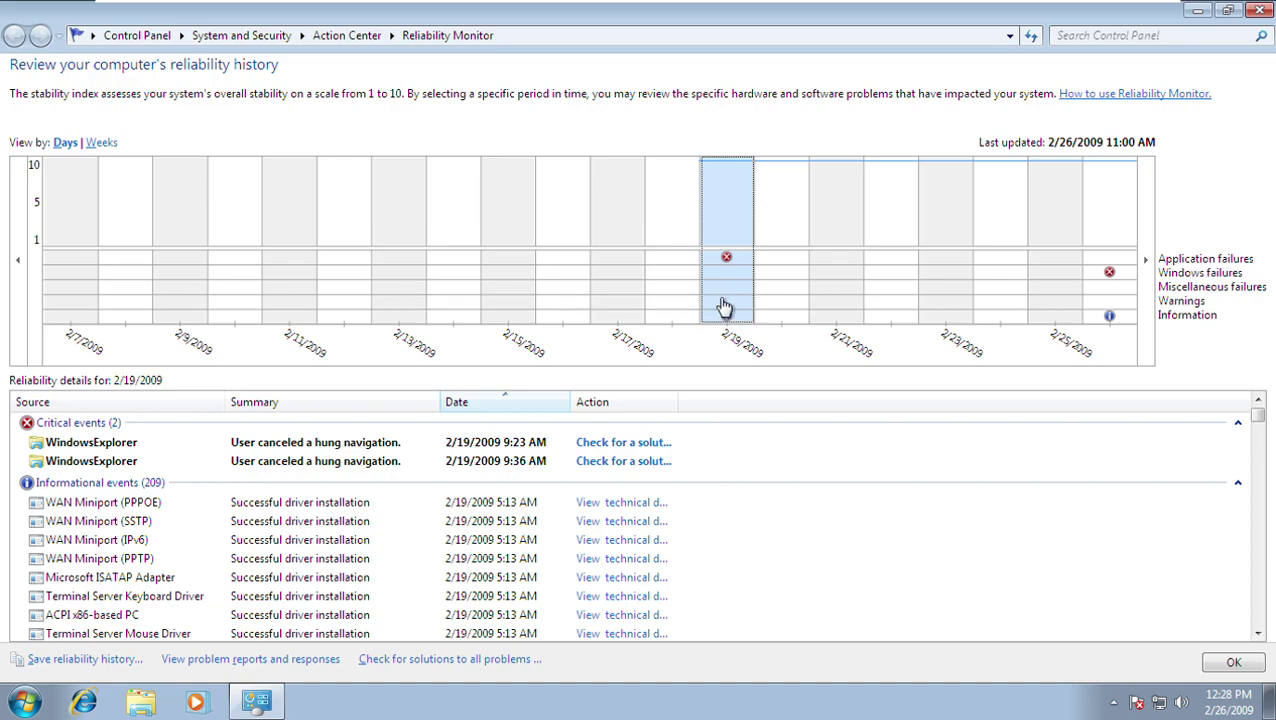
pyautogui.click(795, 300)
pyautogui.click(836, 298)
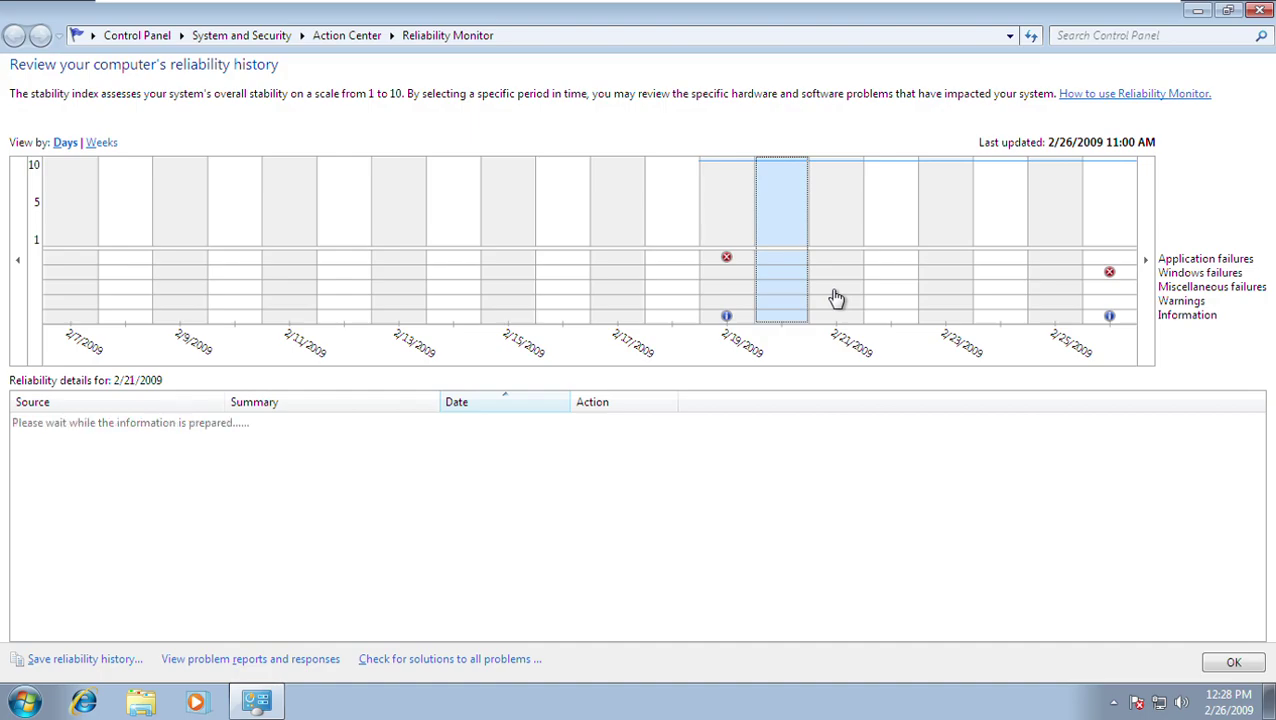
pyautogui.click(911, 301)
pyautogui.click(960, 305)
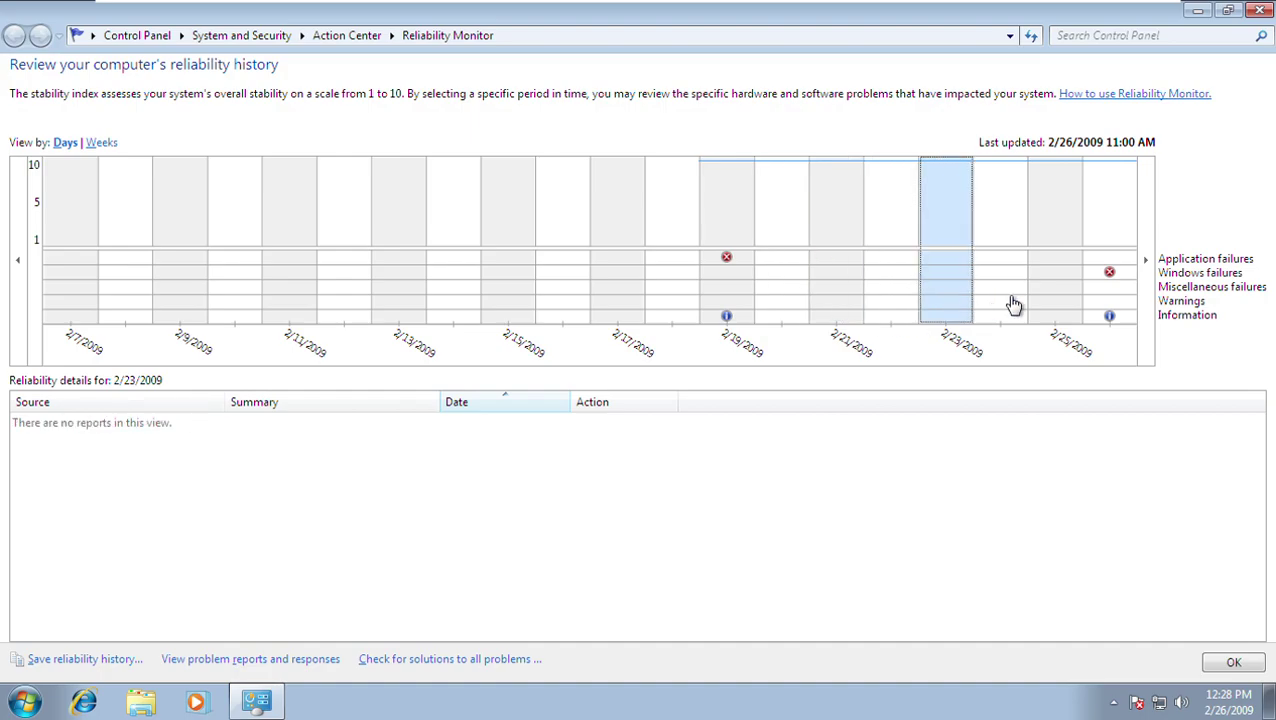
pyautogui.click(1014, 304)
pyautogui.click(1076, 306)
pyautogui.click(727, 225)
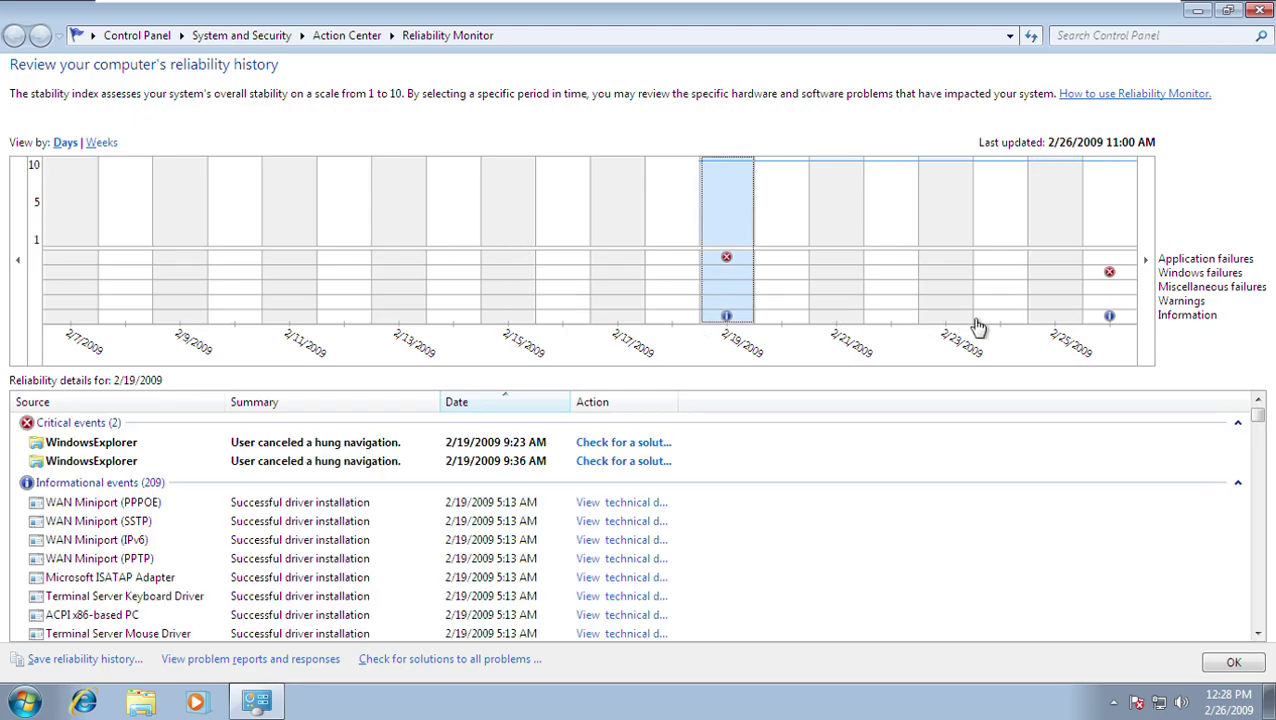
# Inspect the Windows critical event on 2/26/2009, review the problem reports and responses, and return to the reliability history.
pyautogui.click(1118, 302)
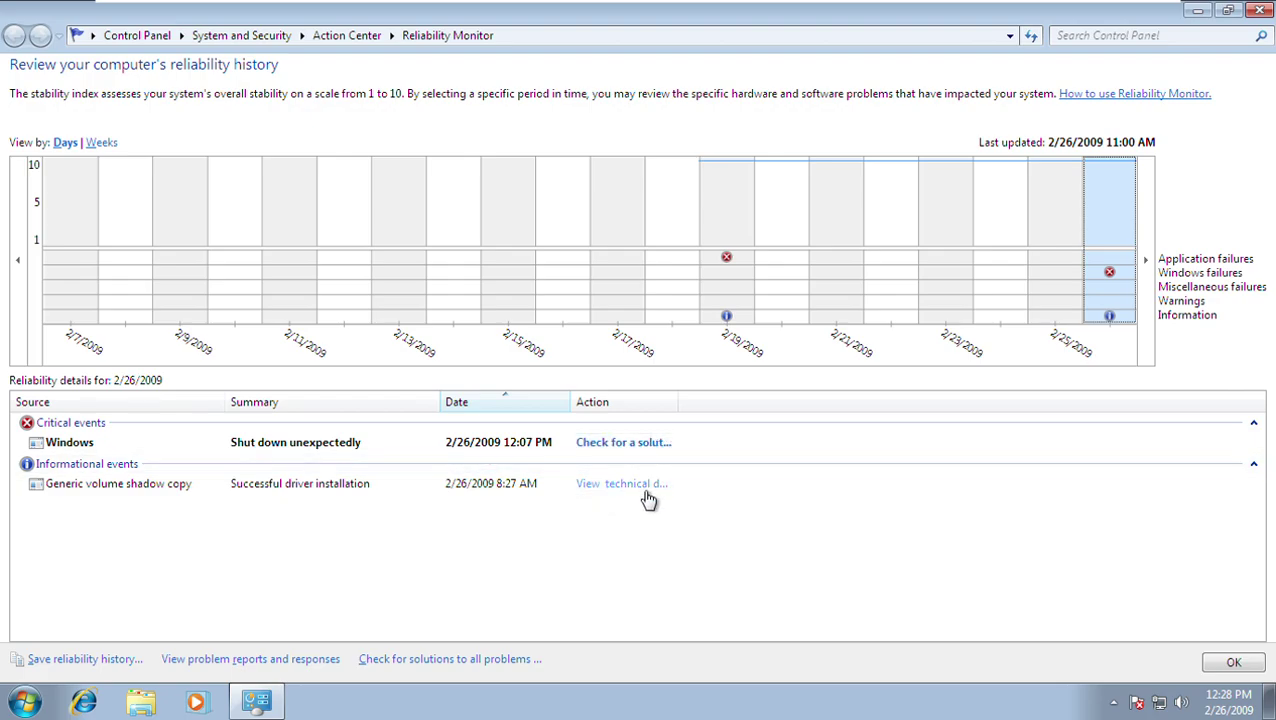
pyautogui.click(308, 453)
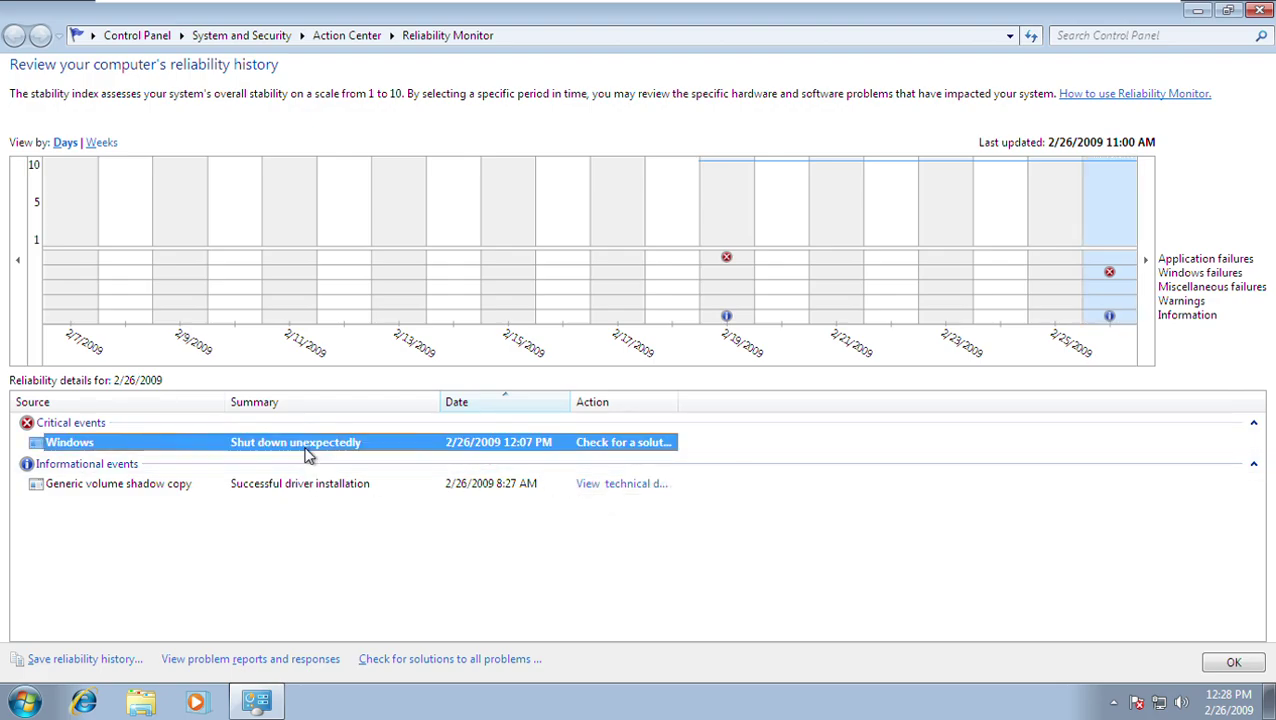
pyautogui.click(295, 660)
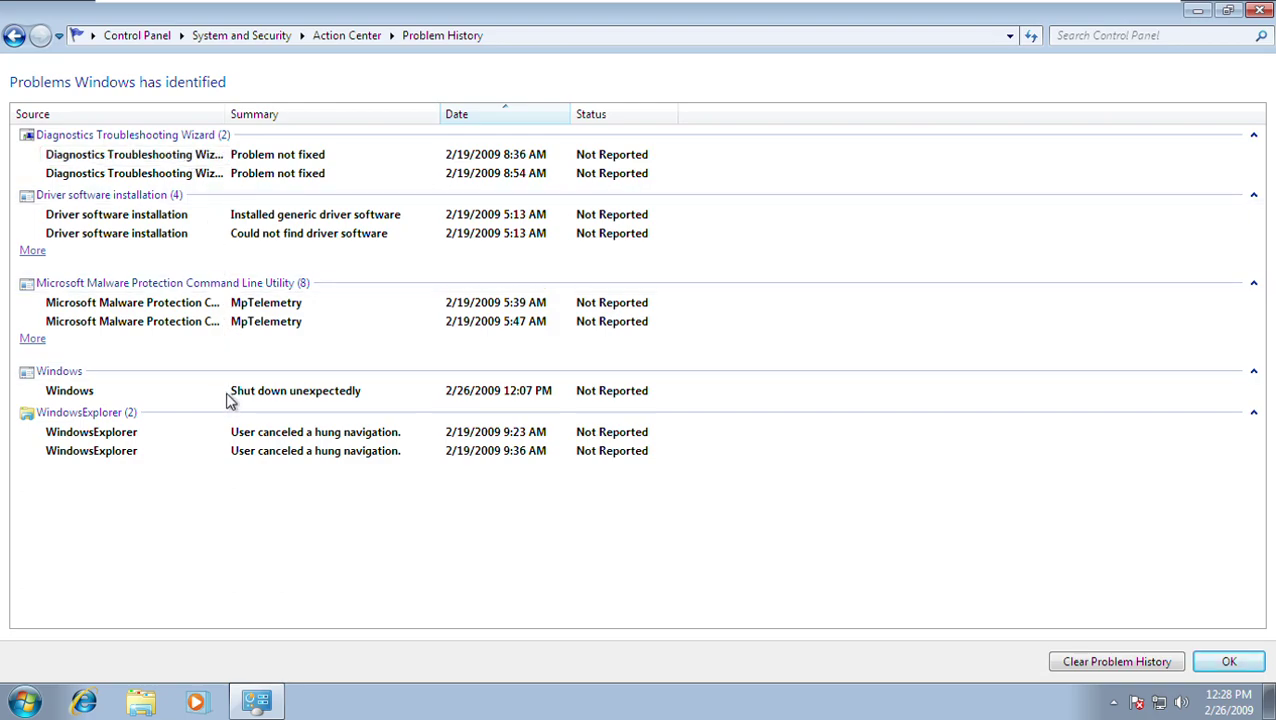
pyautogui.click(14, 35)
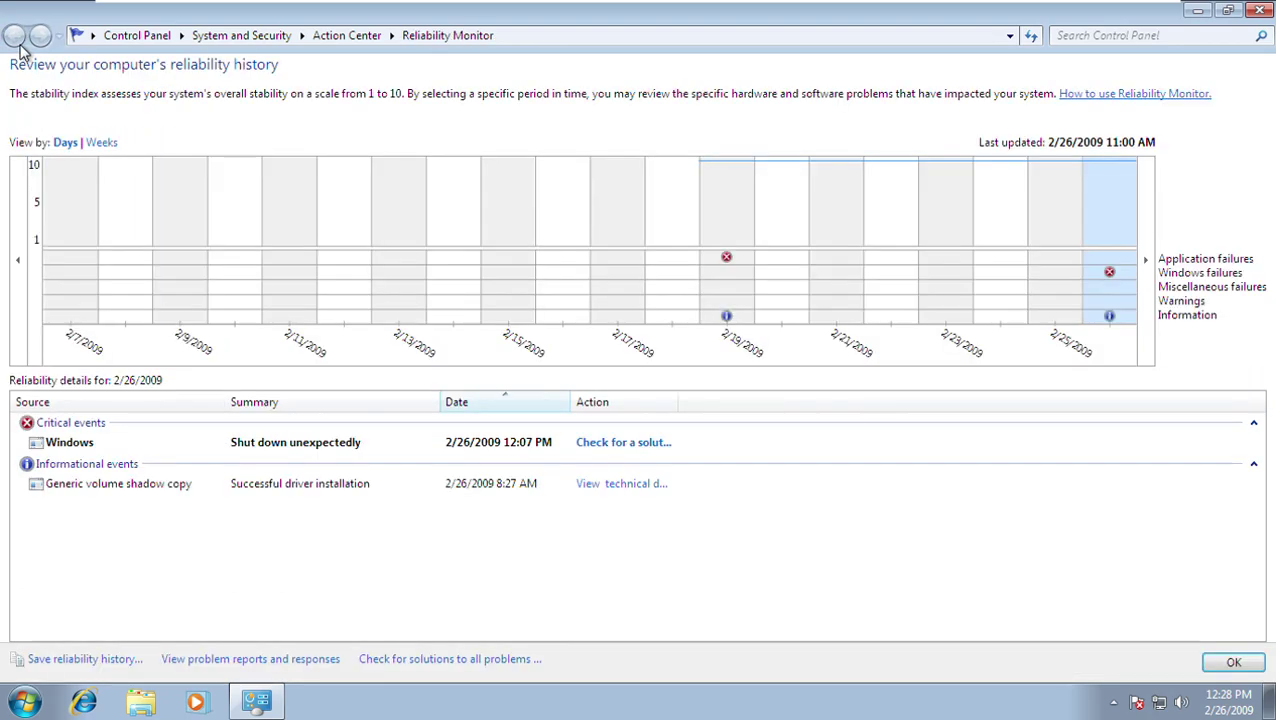
# Show the 2/19/2009 details again, reopen the problem reports and responses to review them, and close the window.
pyautogui.click(714, 311)
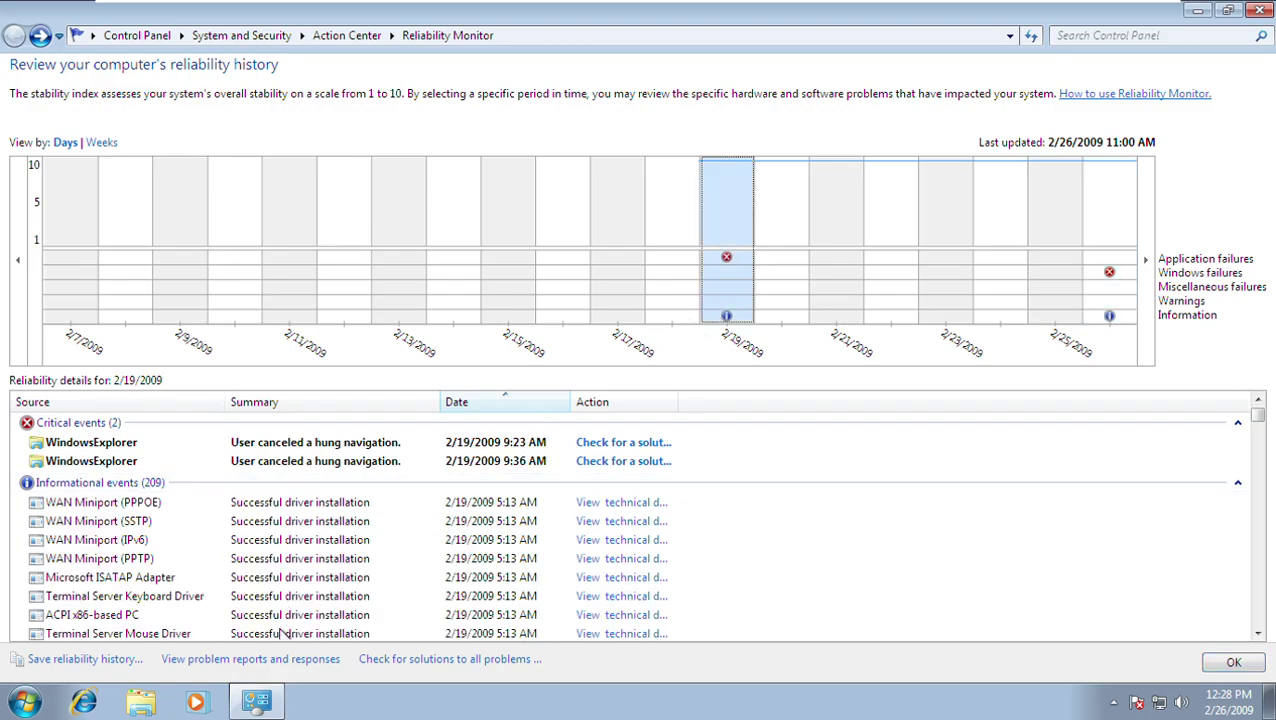
pyautogui.click(272, 659)
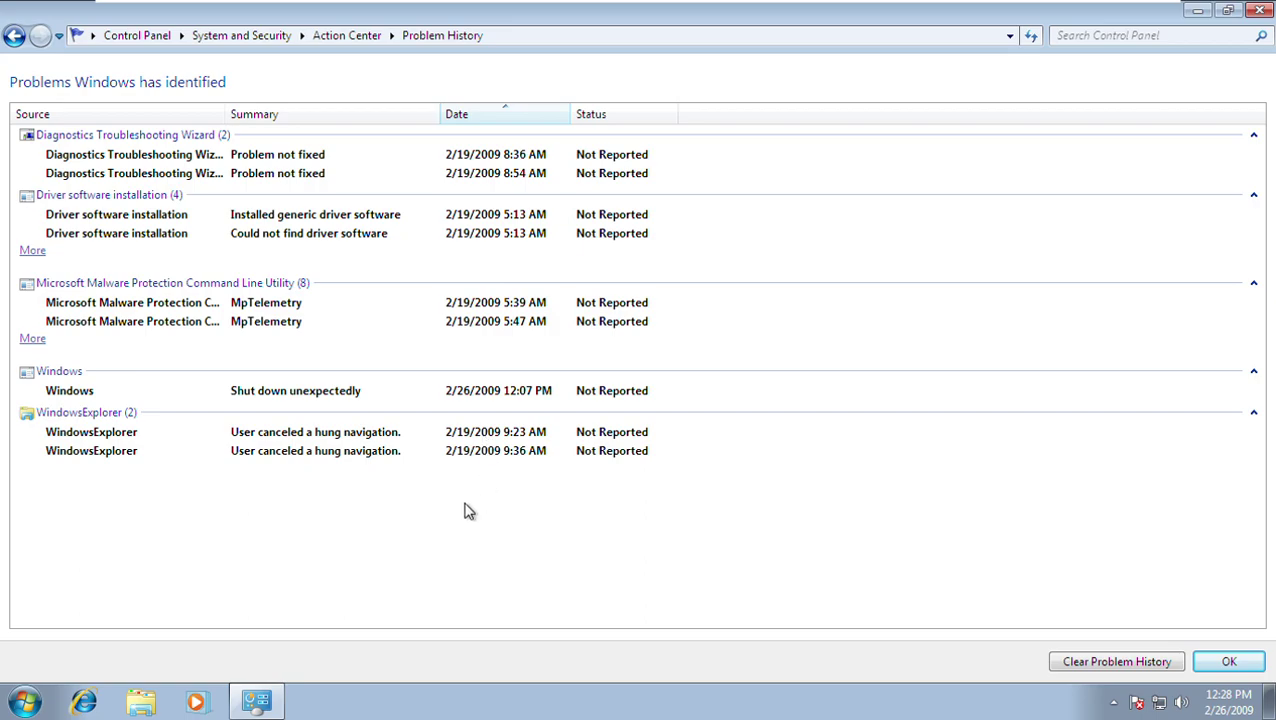
pyautogui.hotkey('alt', 'F4')
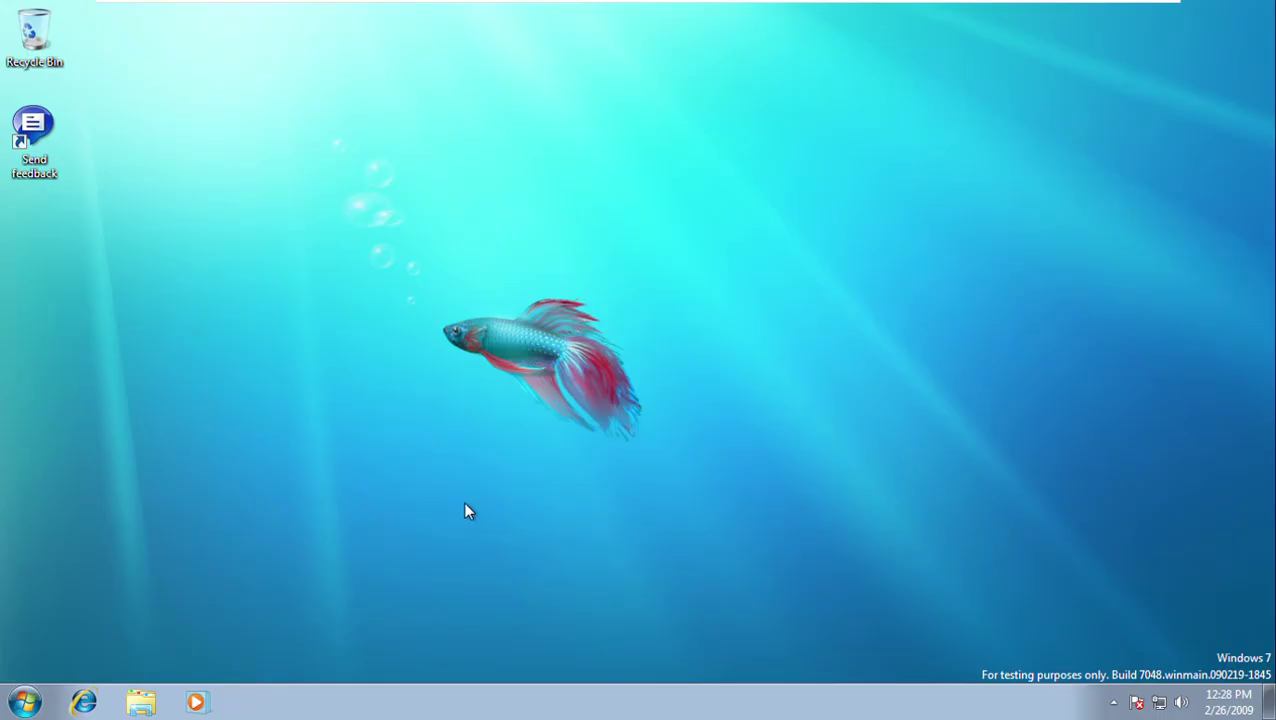